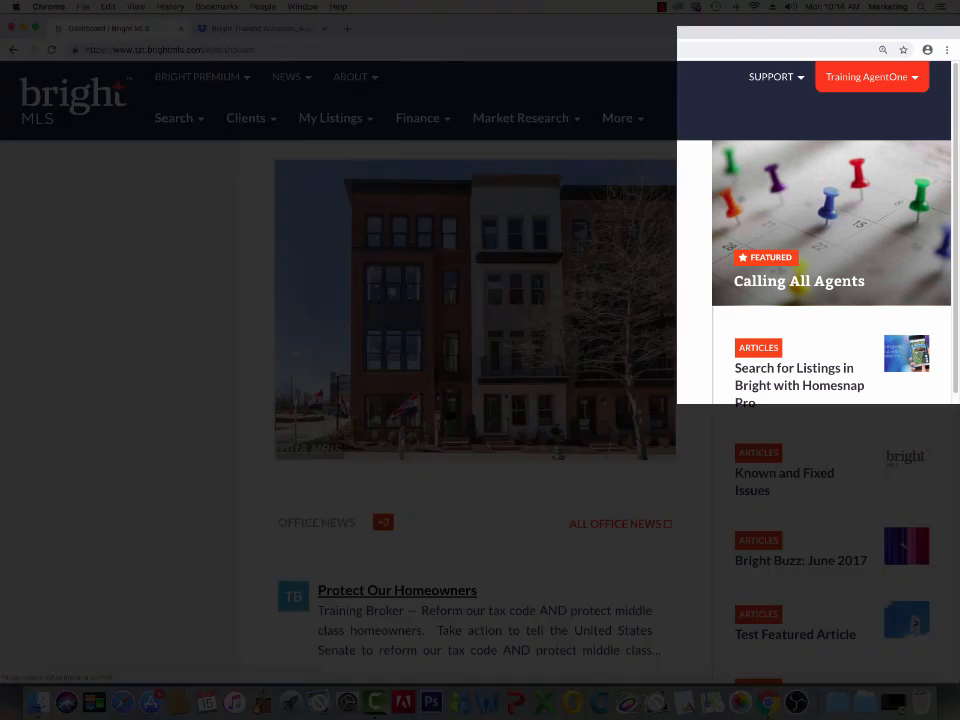
- Open the Contact Information page within the agent's Account & Settings
left_click(872, 77)
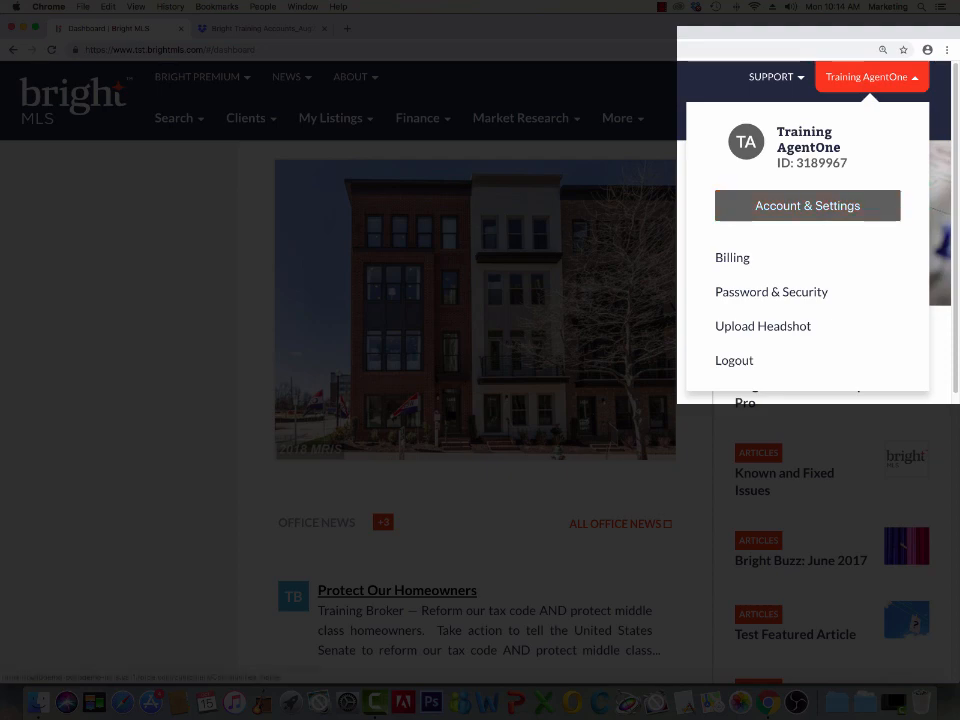
left_click(807, 205)
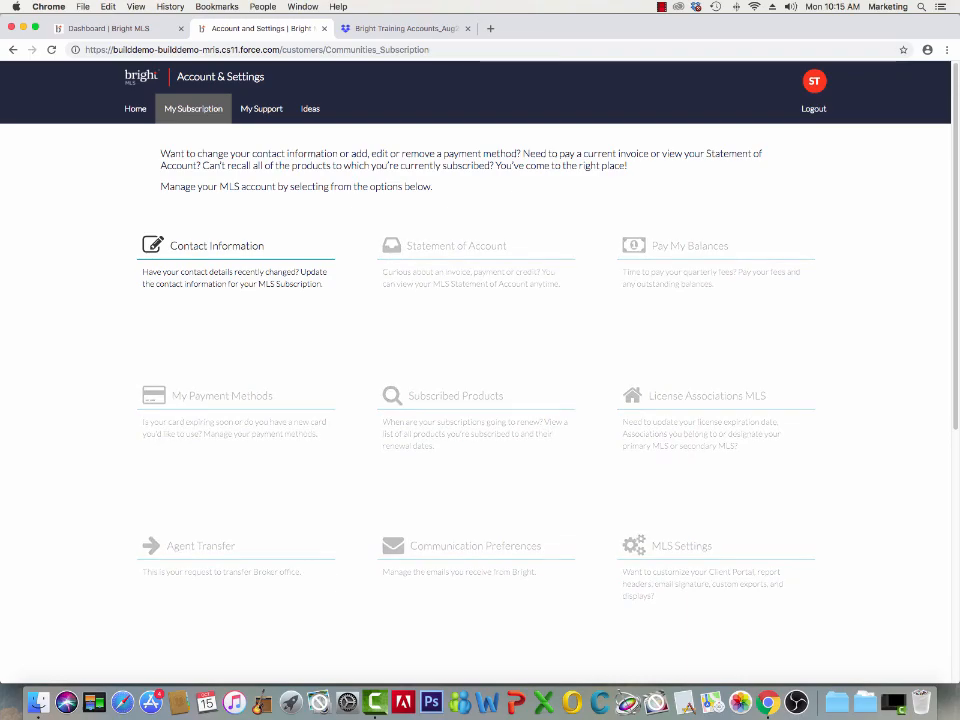
left_click(217, 246)
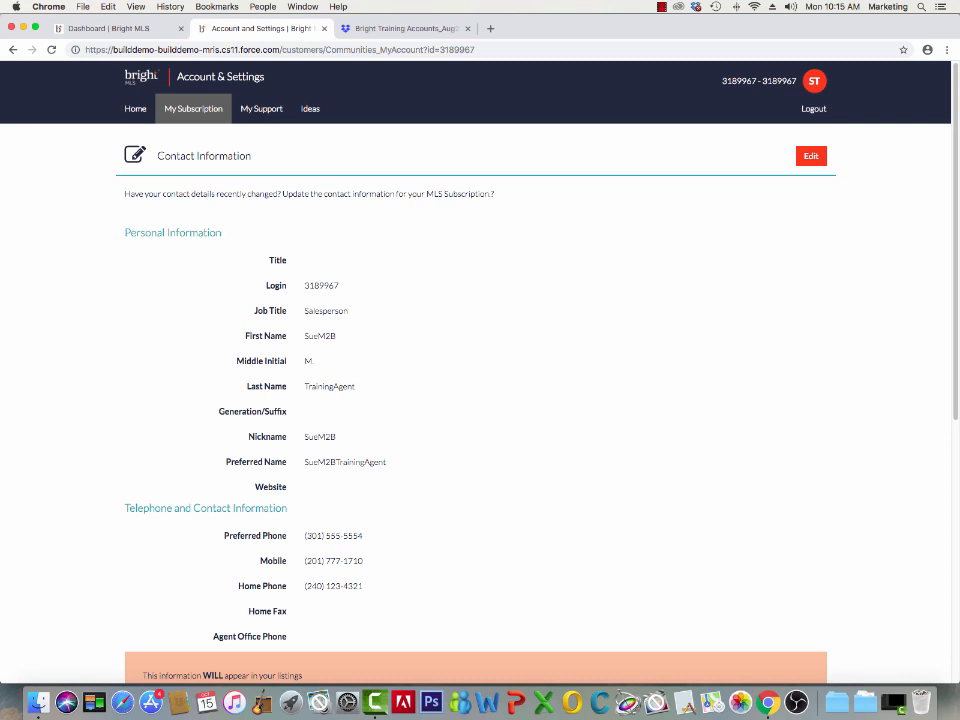
- Make the contact information editable, review its personal, phone, email and address fields, and save it
left_click(811, 156)
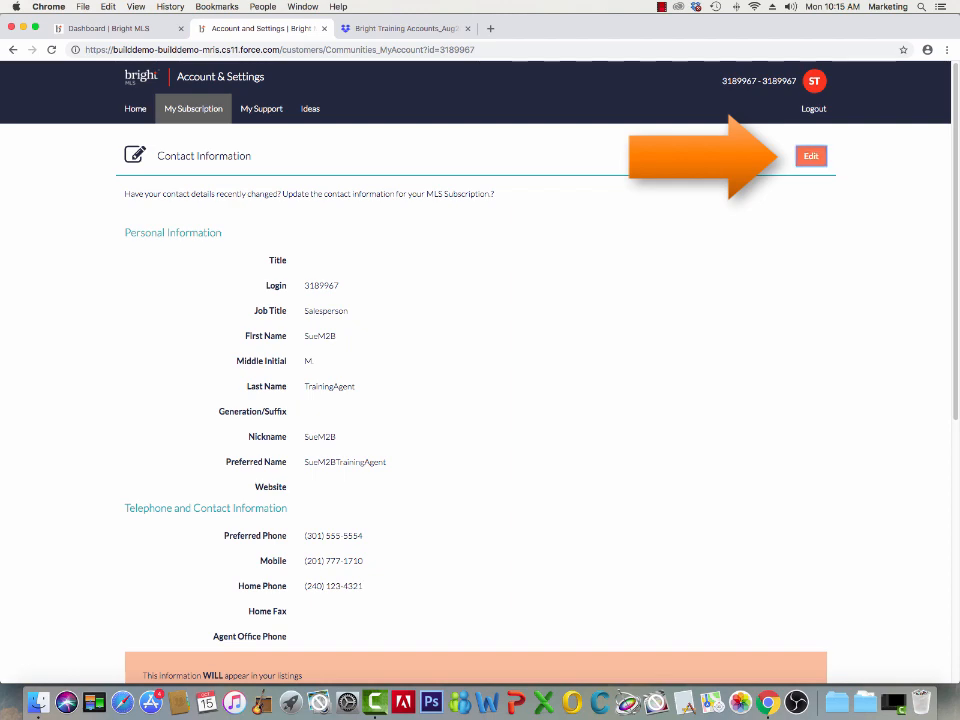
scroll(480, 380, "down", 2)
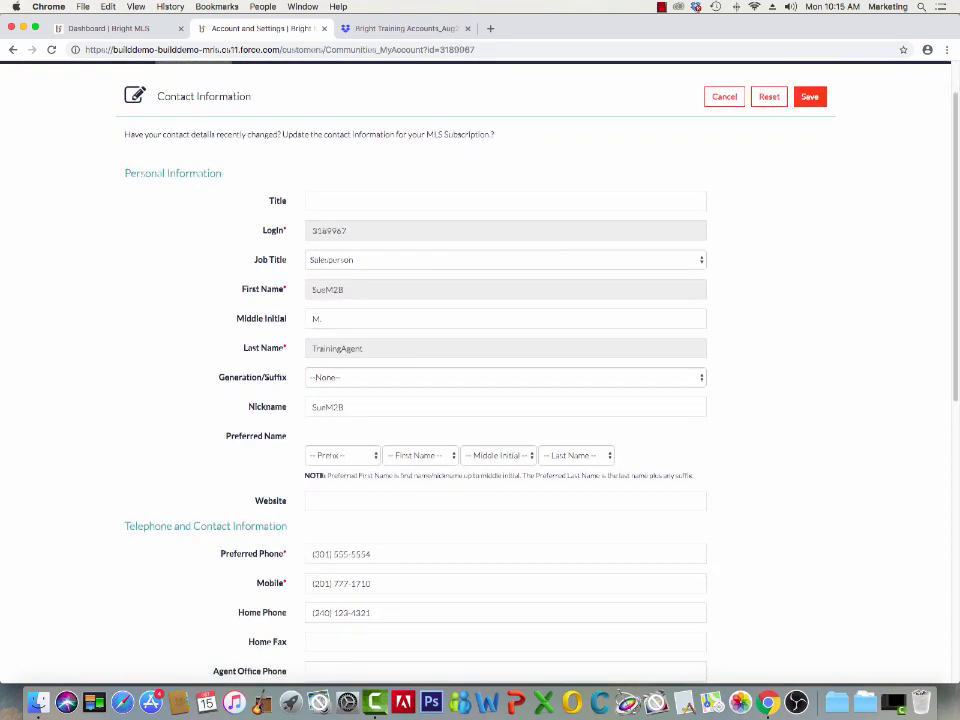
scroll(480, 380, "down", 5)
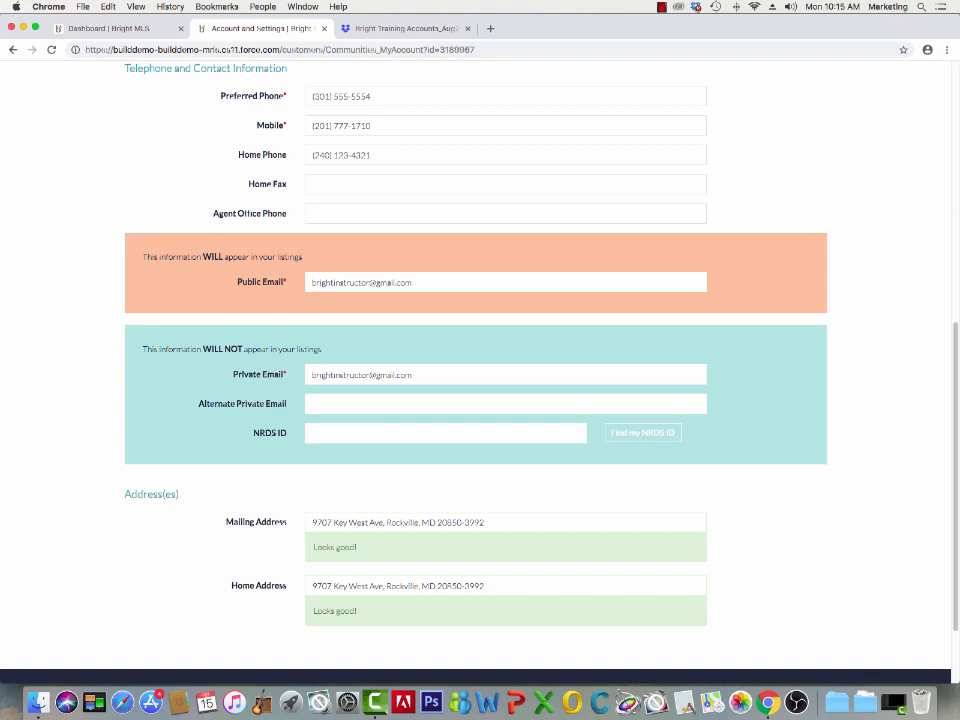
scroll(475, 370, "up", 5)
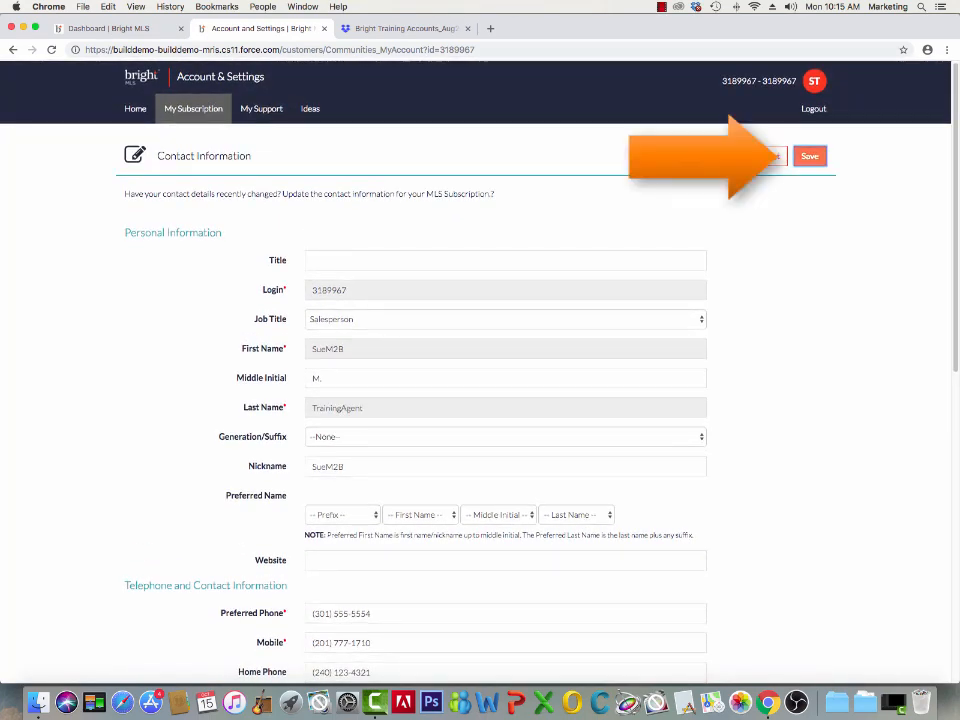
left_click(809, 156)
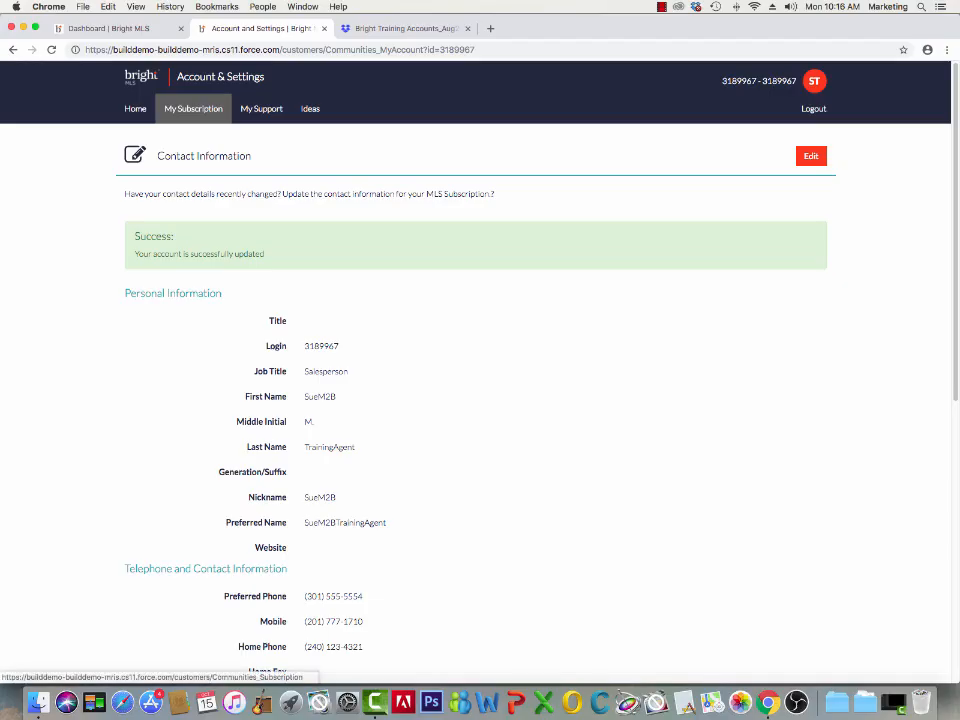
- Set the saved Visa card in My Payment Methods to automatically pay all future MLS subscription fees and charges
left_click(188, 108)
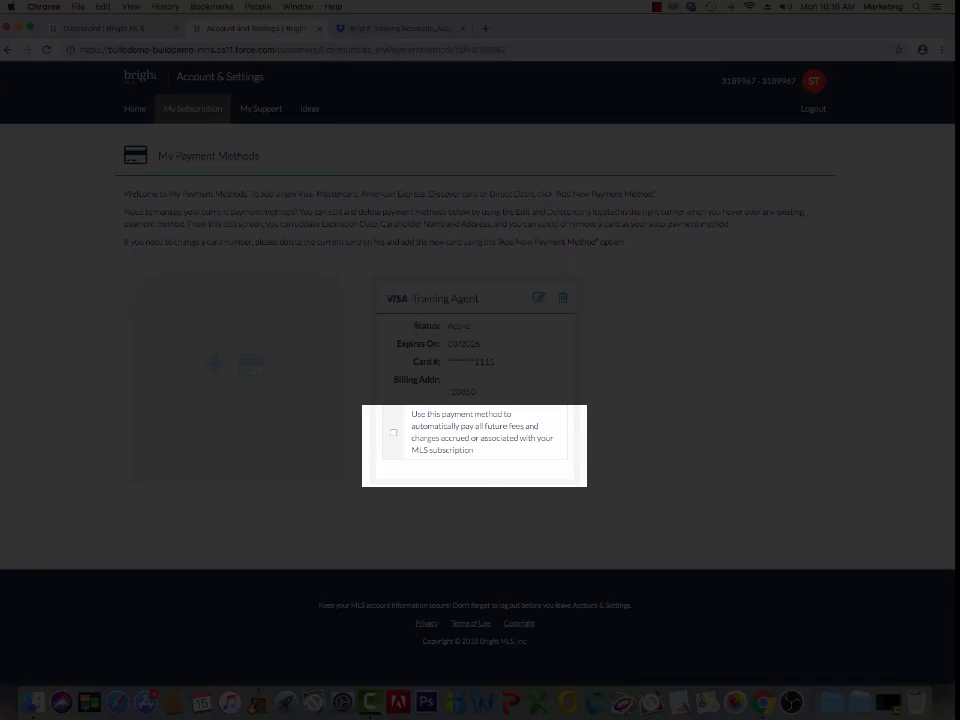
left_click(393, 433)
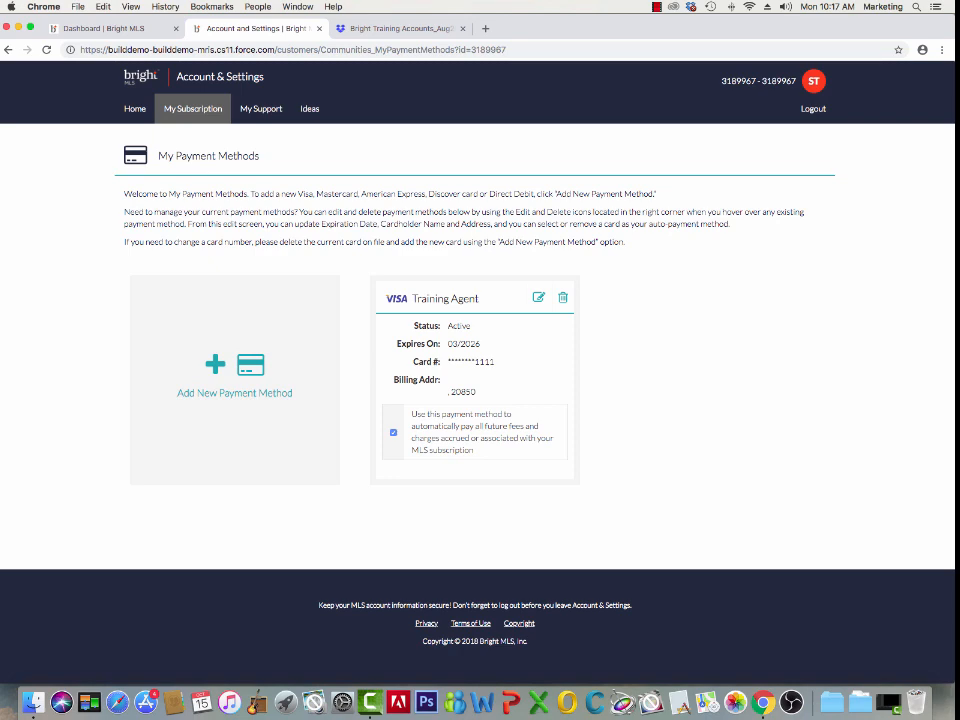
- Pay the total outstanding invoices under Pay My Balances using the existing default Visa card on file
left_click(193, 109)
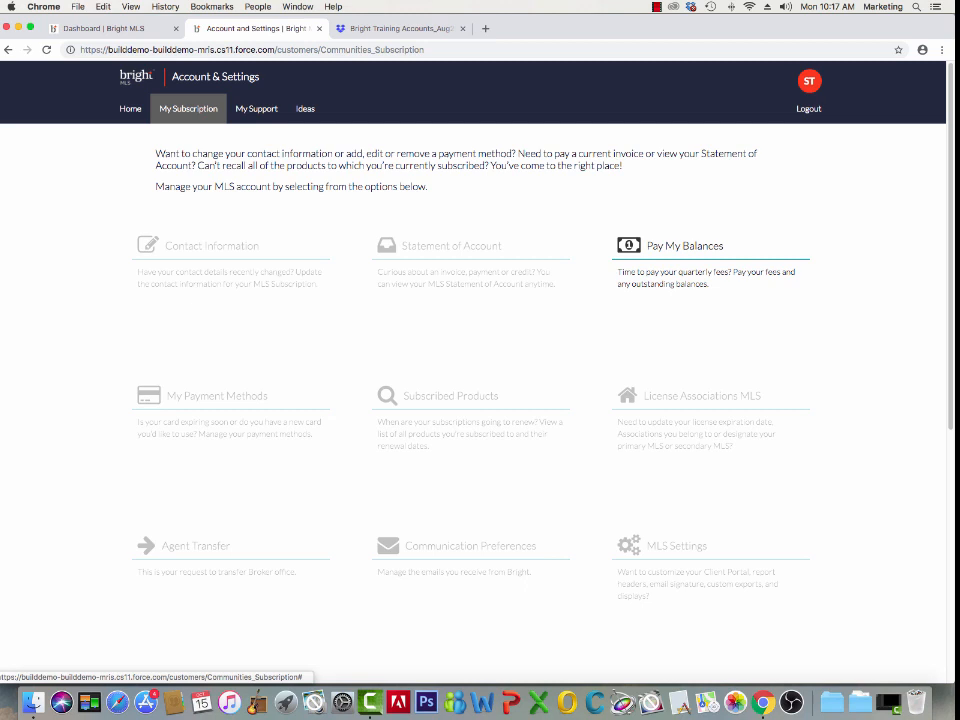
left_click(685, 246)
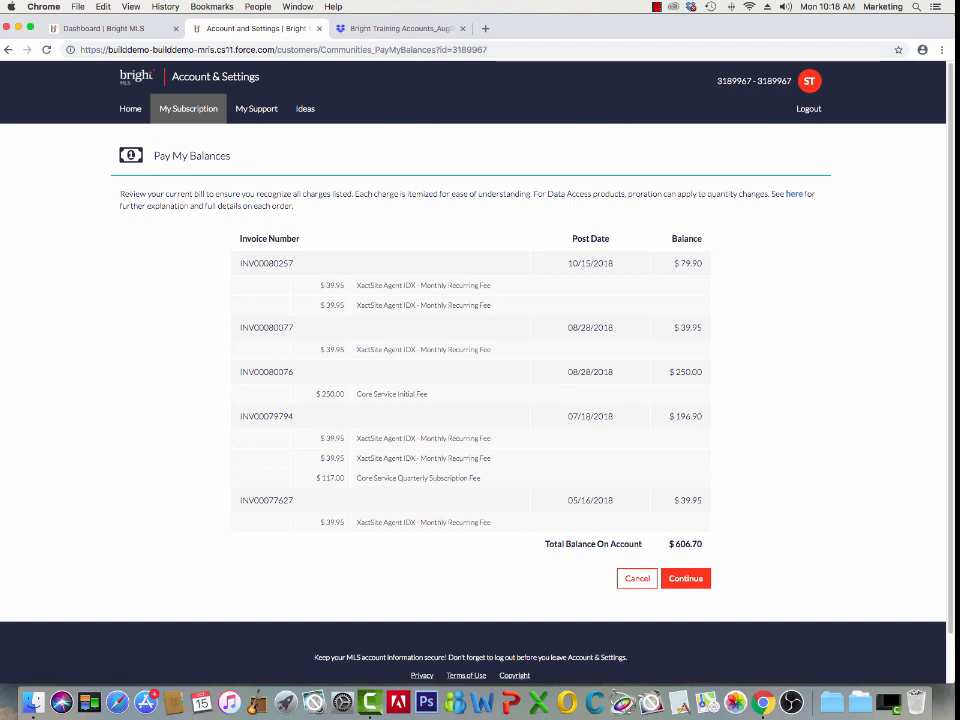
left_click(686, 578)
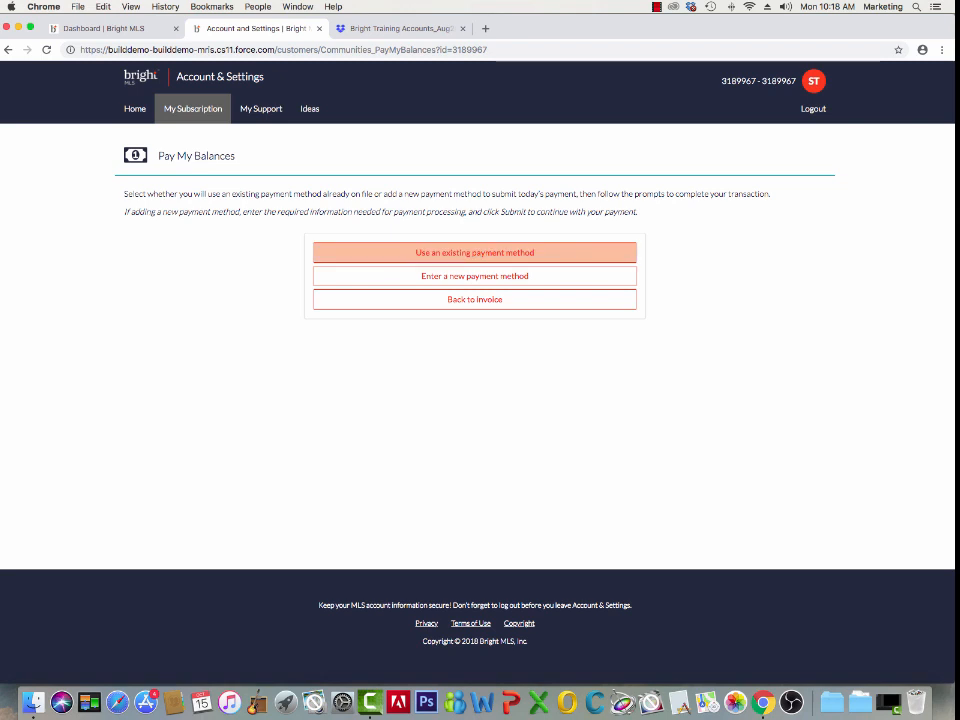
left_click(475, 253)
left_click(475, 335)
left_click(475, 347)
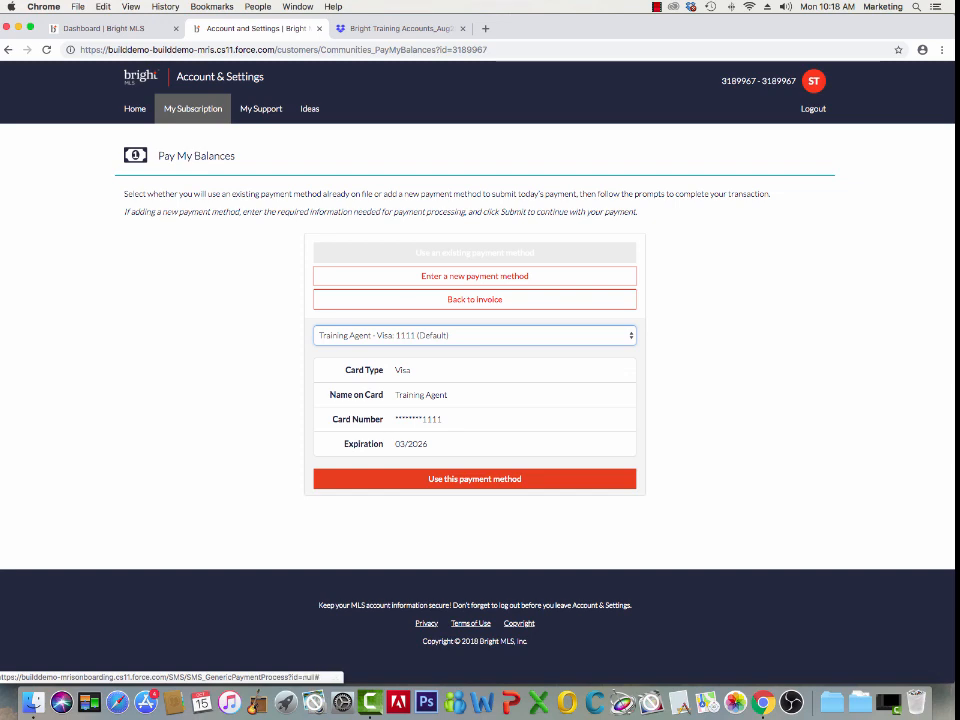
left_click(475, 479)
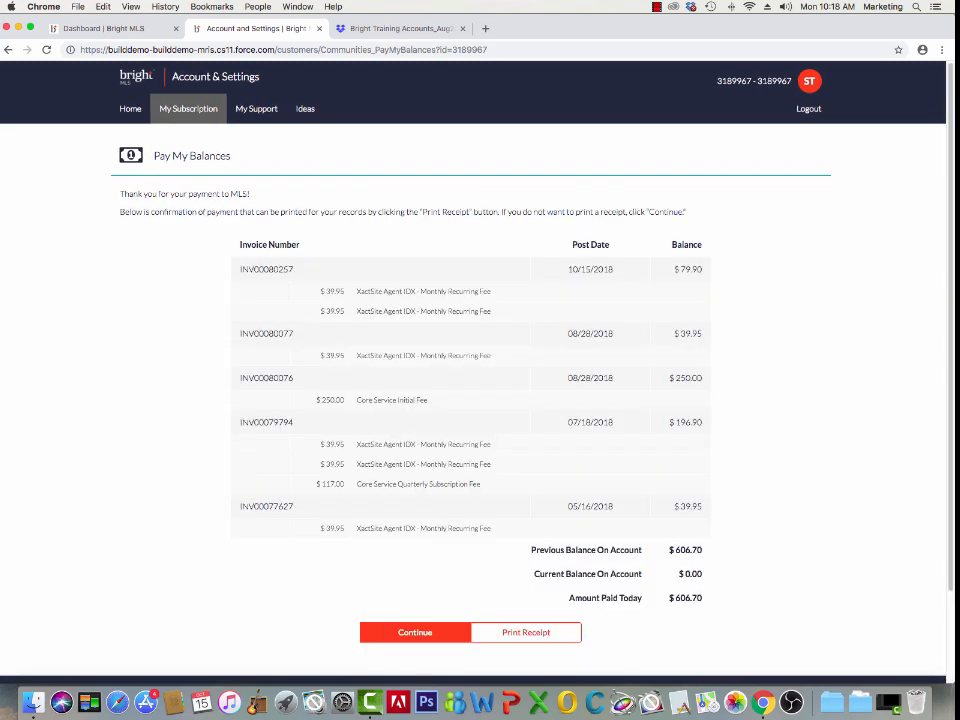
- Open the printable payment receipt, close it, and continue past the payment confirmation
scroll(546, 450, "down", 3)
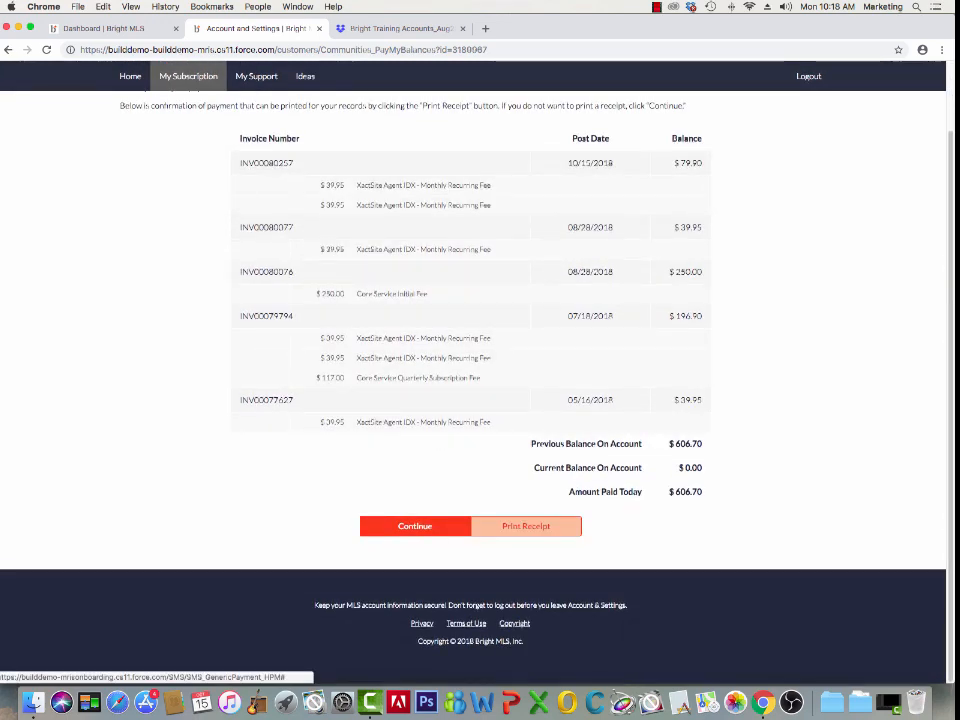
left_click(546, 525)
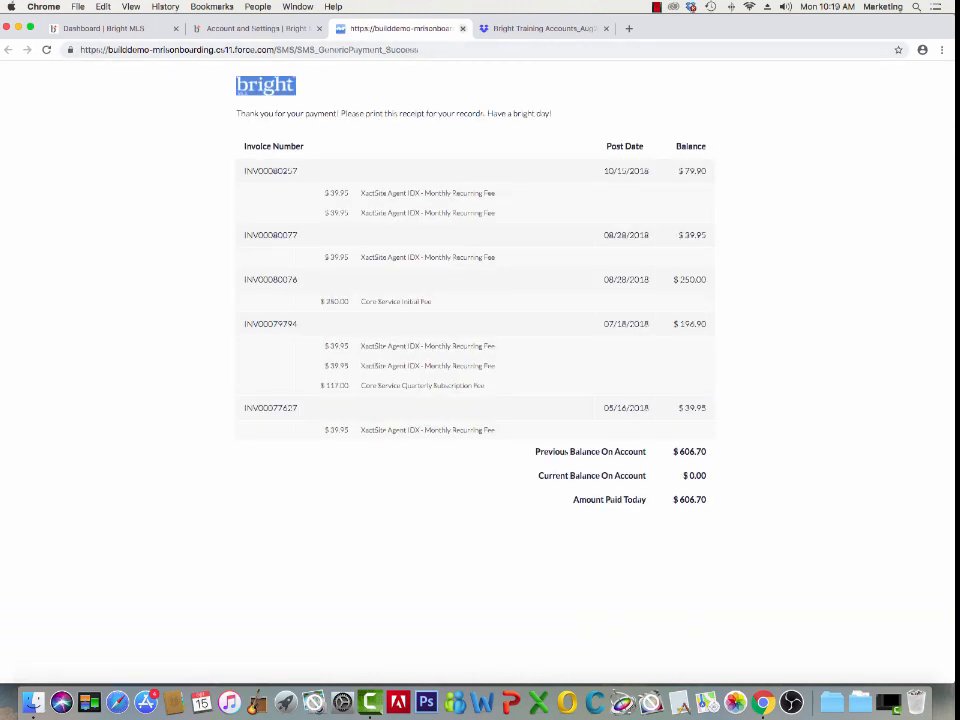
key("super+w")
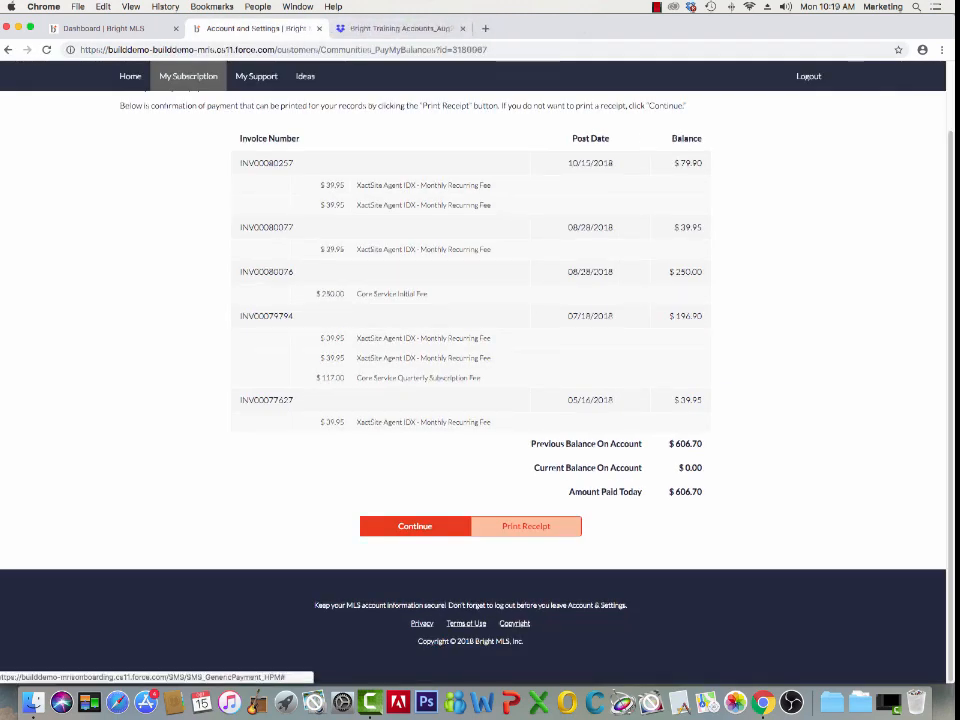
left_click(415, 526)
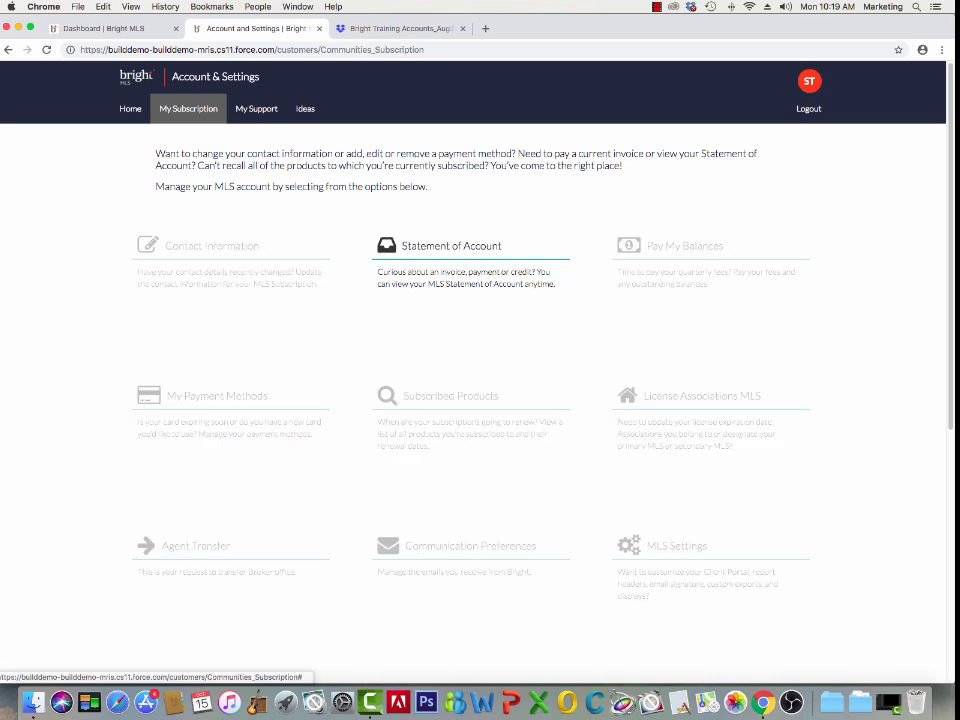
- Review the transactions in the 2018 Statement of Account and view its PDF version
left_click(451, 262)
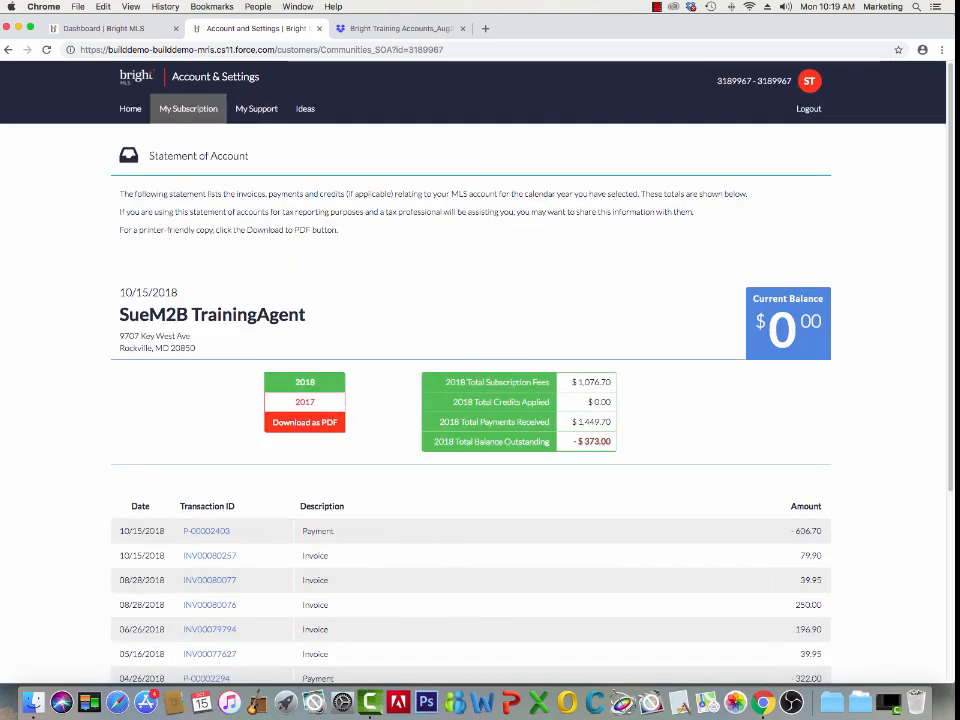
scroll(480, 400, "down", 5)
scroll(480, 400, "down", 3)
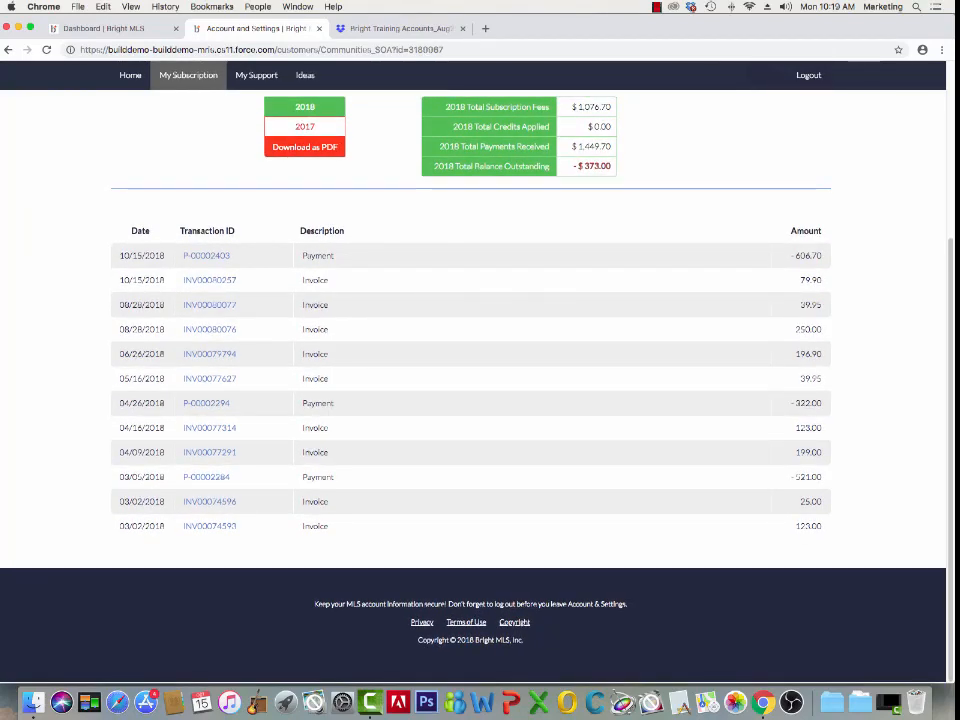
scroll(480, 400, "up", 1)
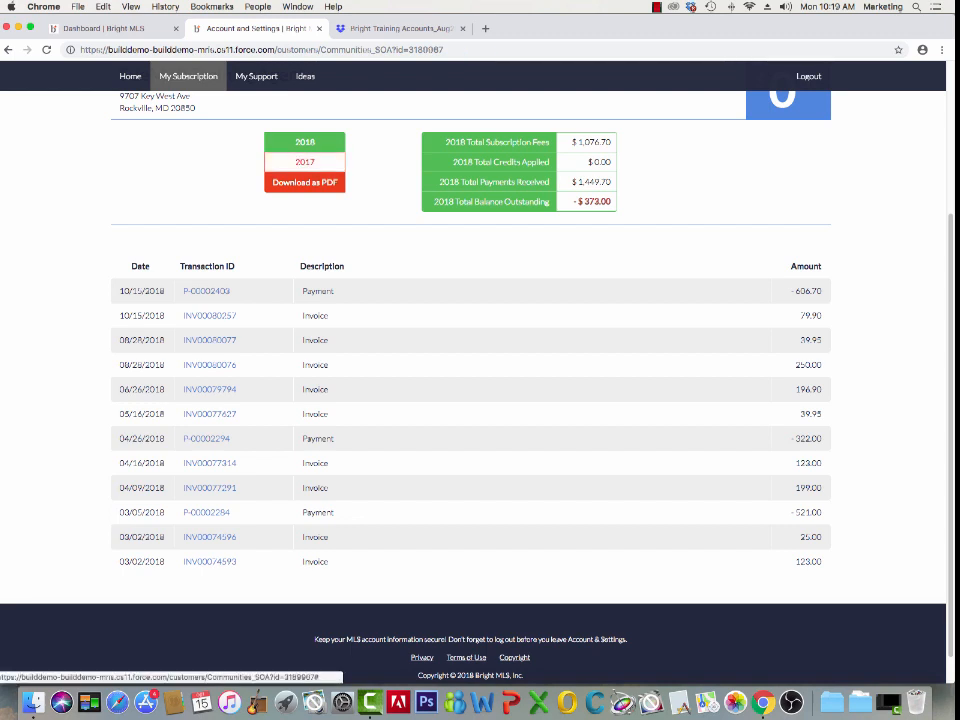
left_click(304, 182)
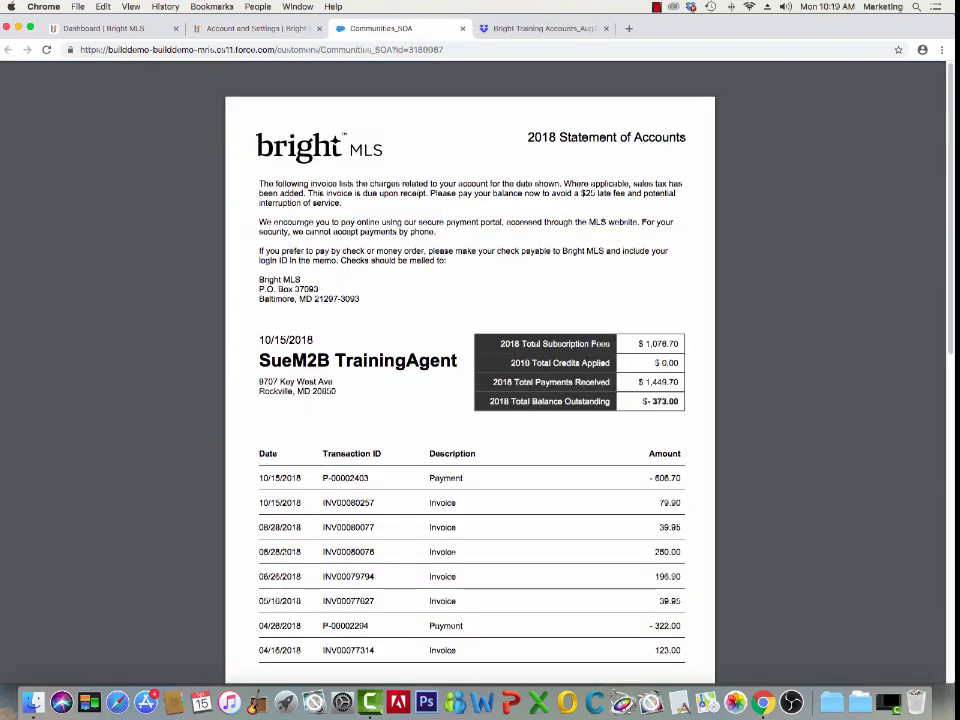
key("super+w")
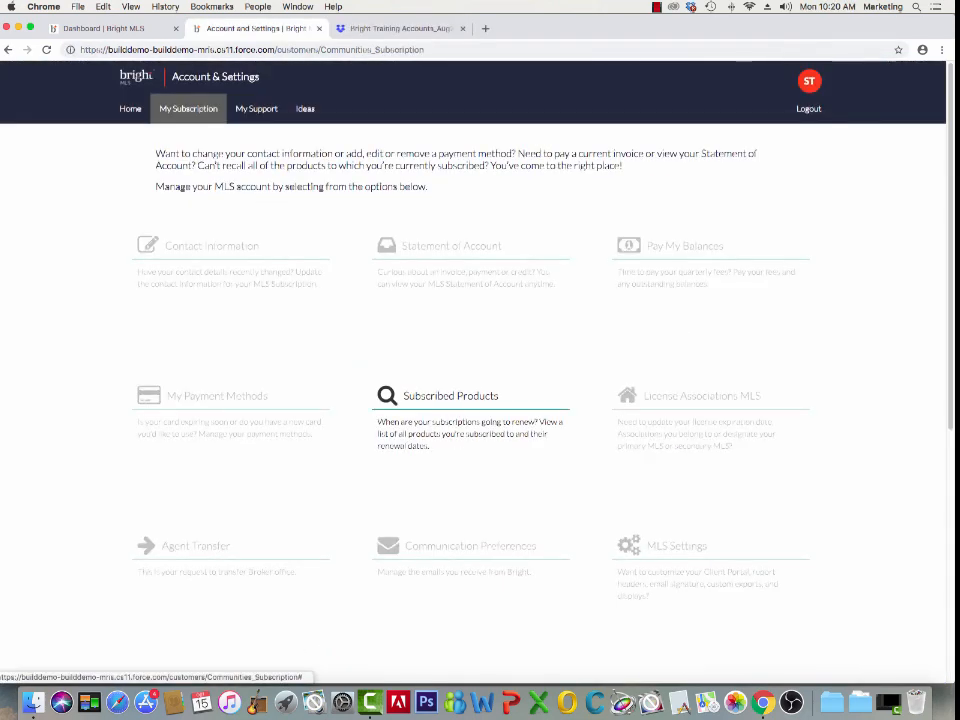
- View the list of subscribed products and their renewal dates
left_click(450, 396)
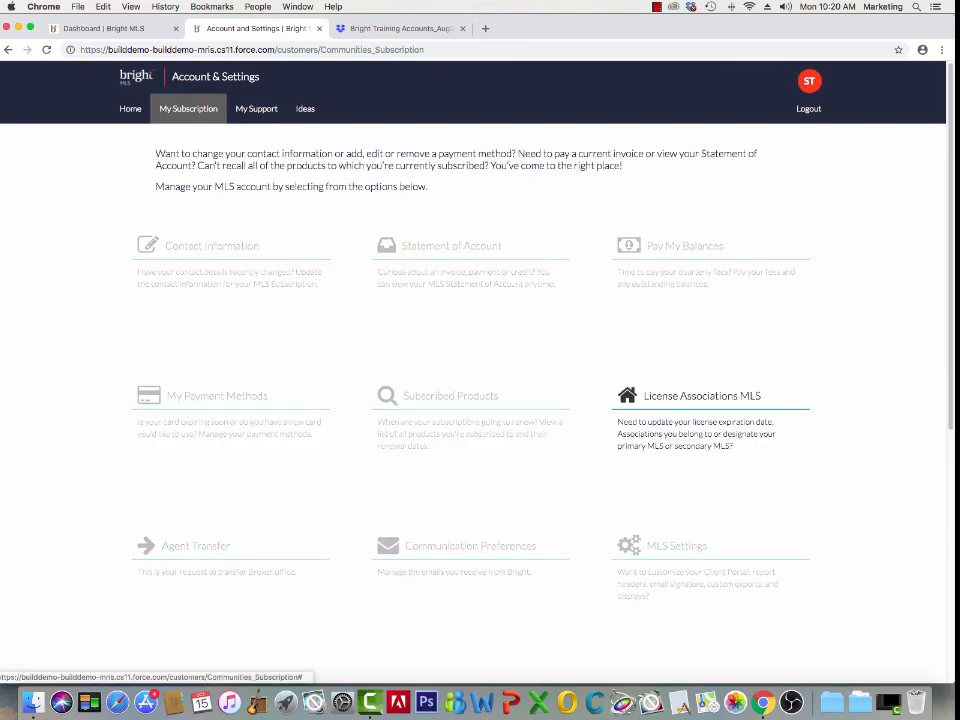
- Add Mid-Shore Board of REALTORS as the primary association under License Associations MLS, starting 10/15/2018 and ending 10/15/2019
left_click(702, 396)
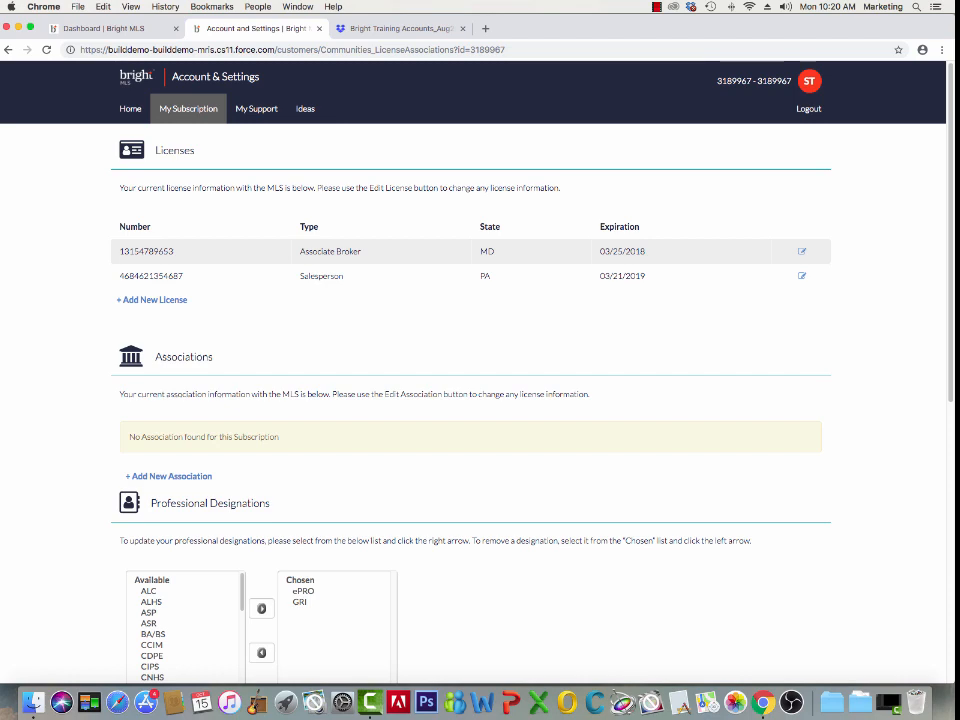
scroll(480, 400, "down", 3)
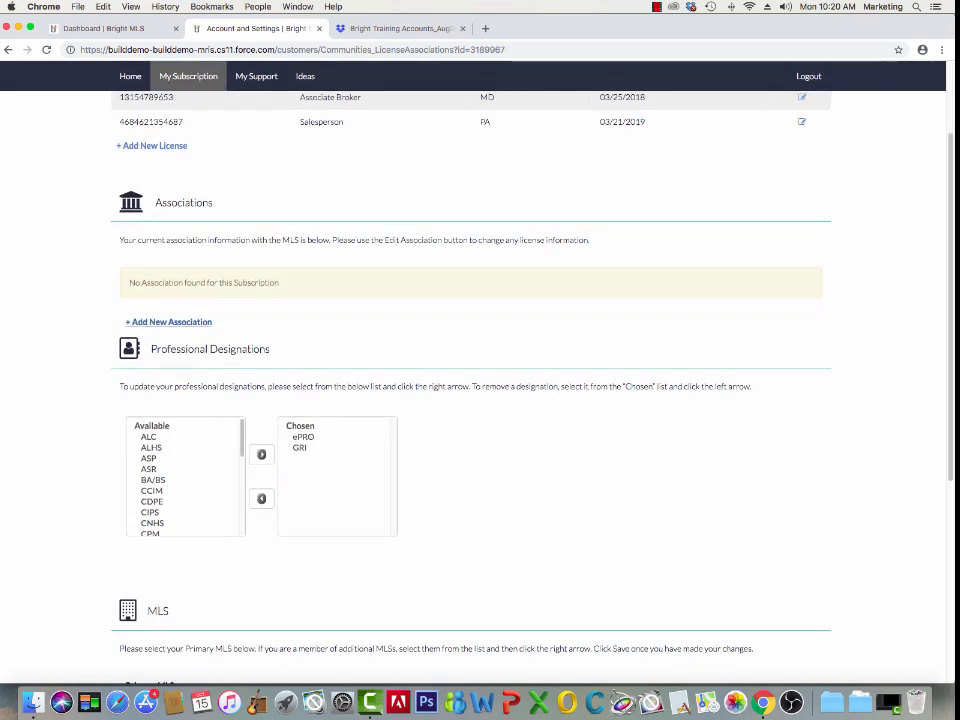
left_click(169, 322)
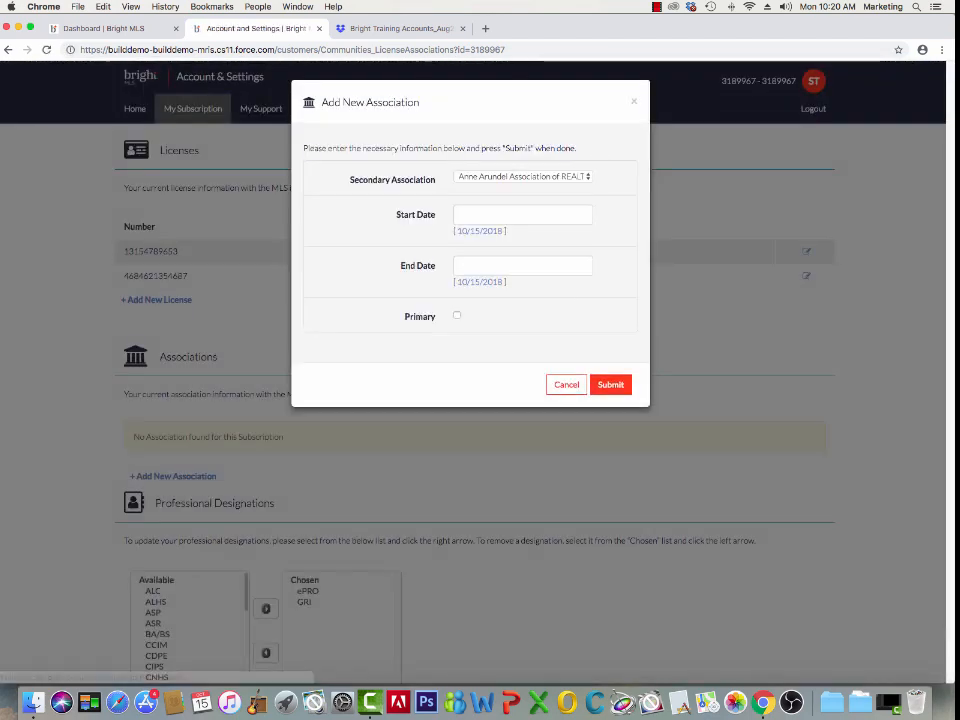
left_click(523, 177)
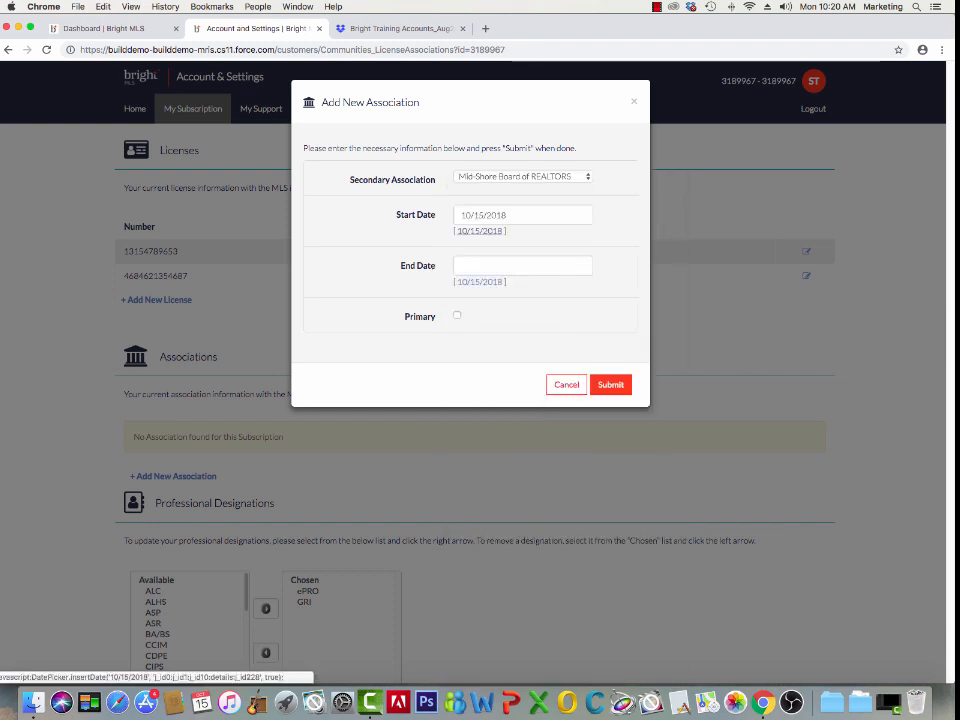
left_click(510, 266)
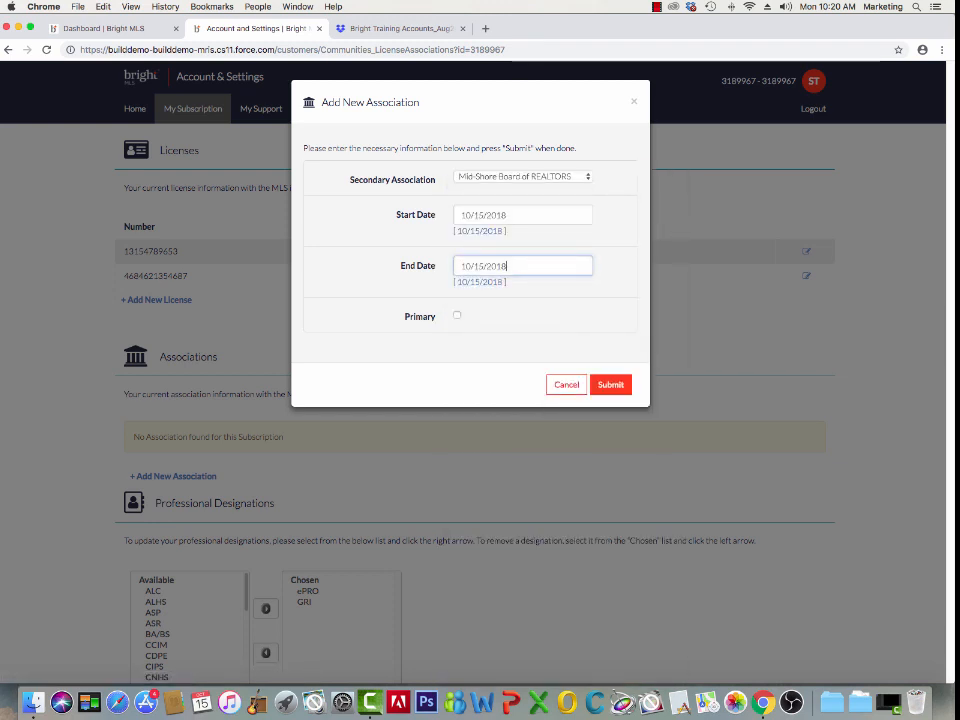
key("BackSpace")
type("9")
left_click(457, 315)
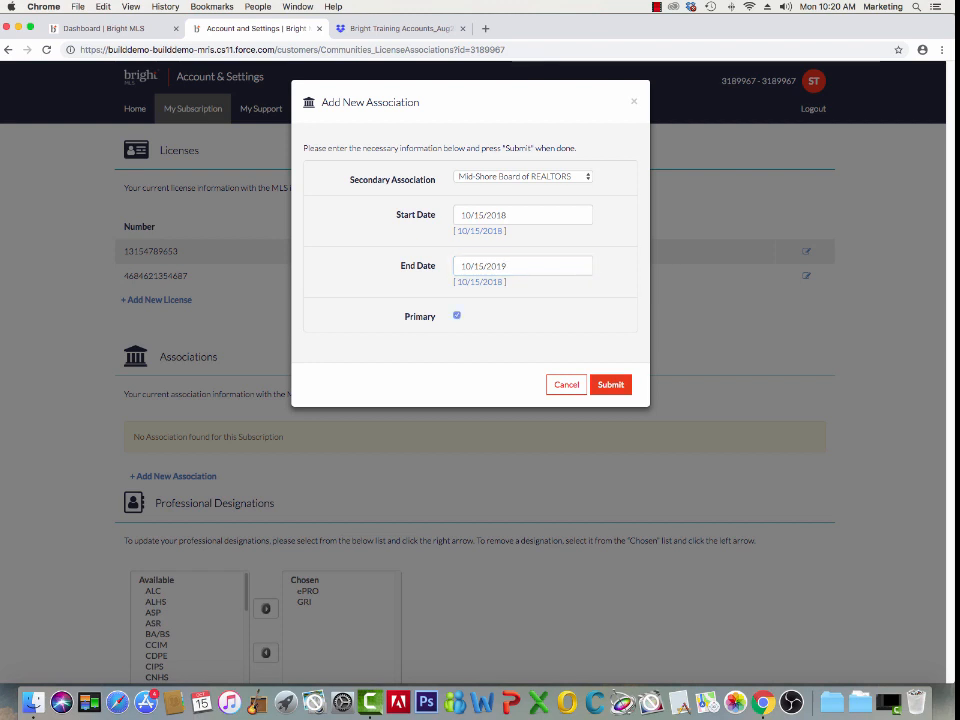
left_click(611, 385)
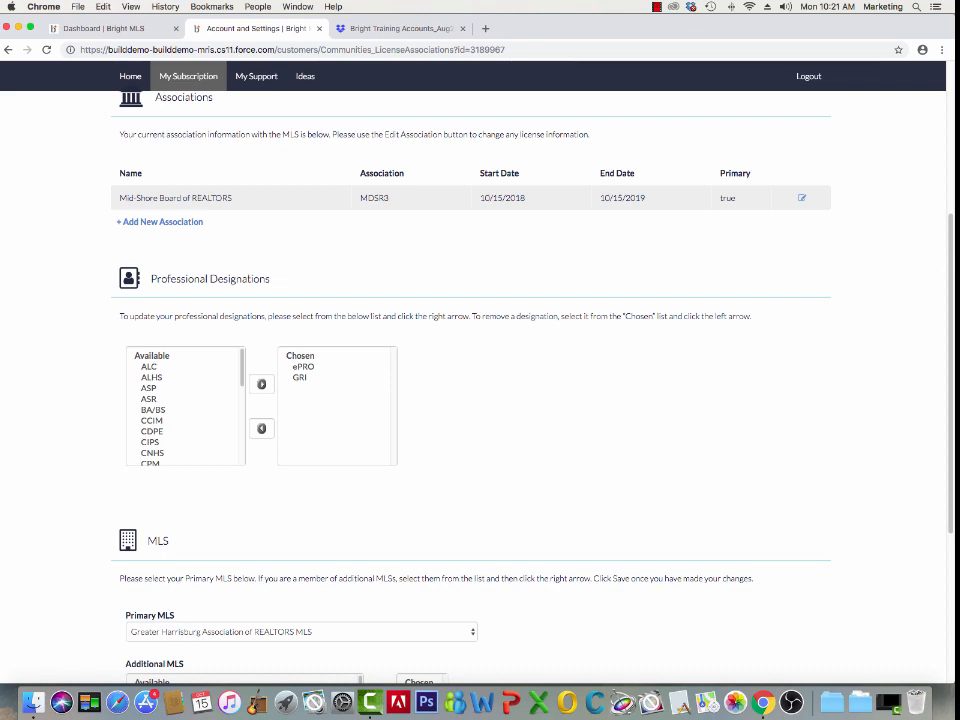
- Look over the Professional Designations and MLS sections, and return to the My Subscription options to find MLS Settings
scroll(470, 390, "down", 4)
scroll(470, 390, "up", 8)
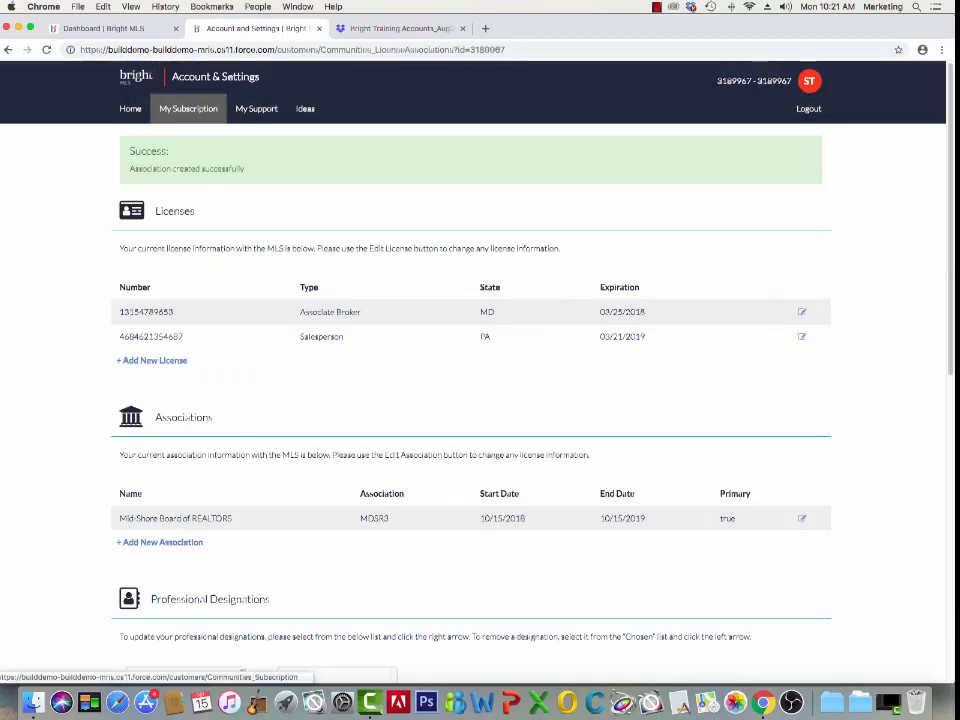
left_click(188, 108)
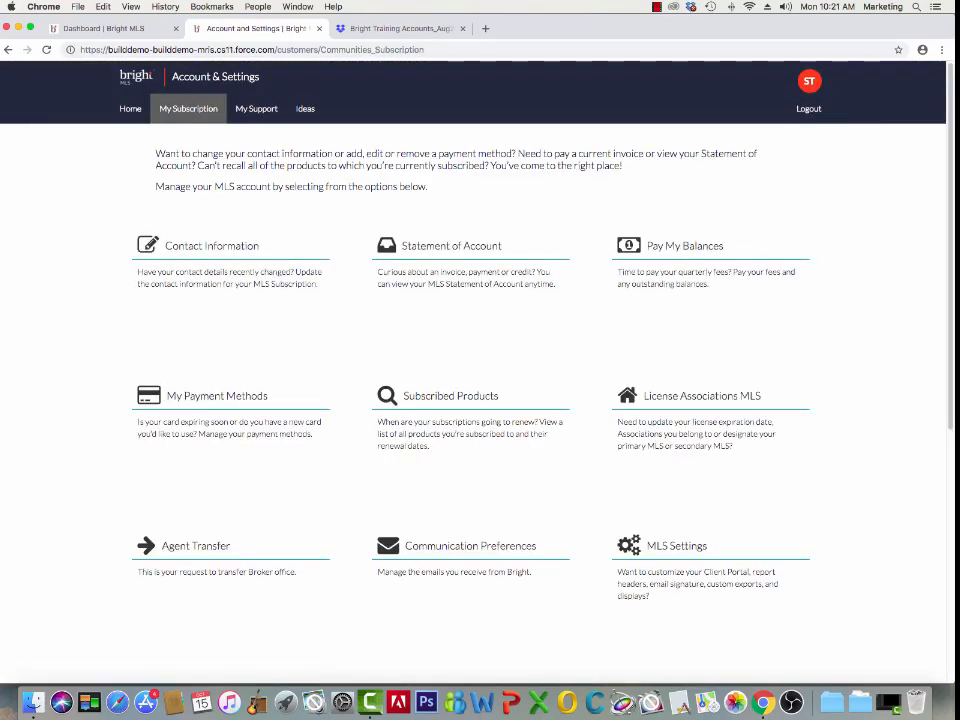
scroll(470, 390, "down", 1)
scroll(480, 390, "down", 2)
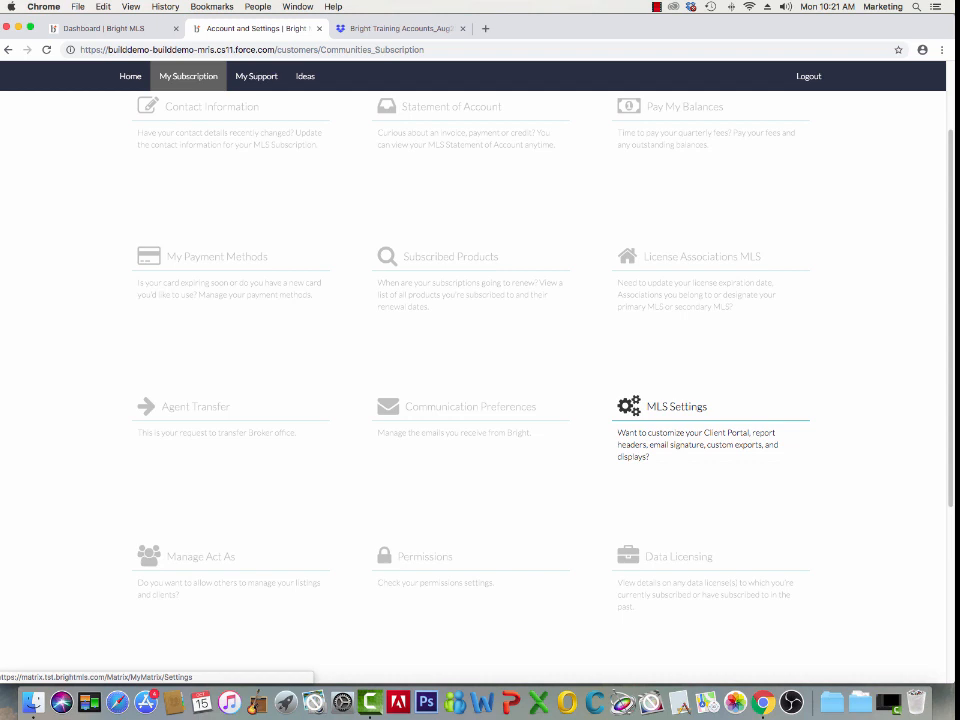
- Open My Information in MLS Settings, then check the agent details on the My Agent page of the client portal
left_click(676, 406)
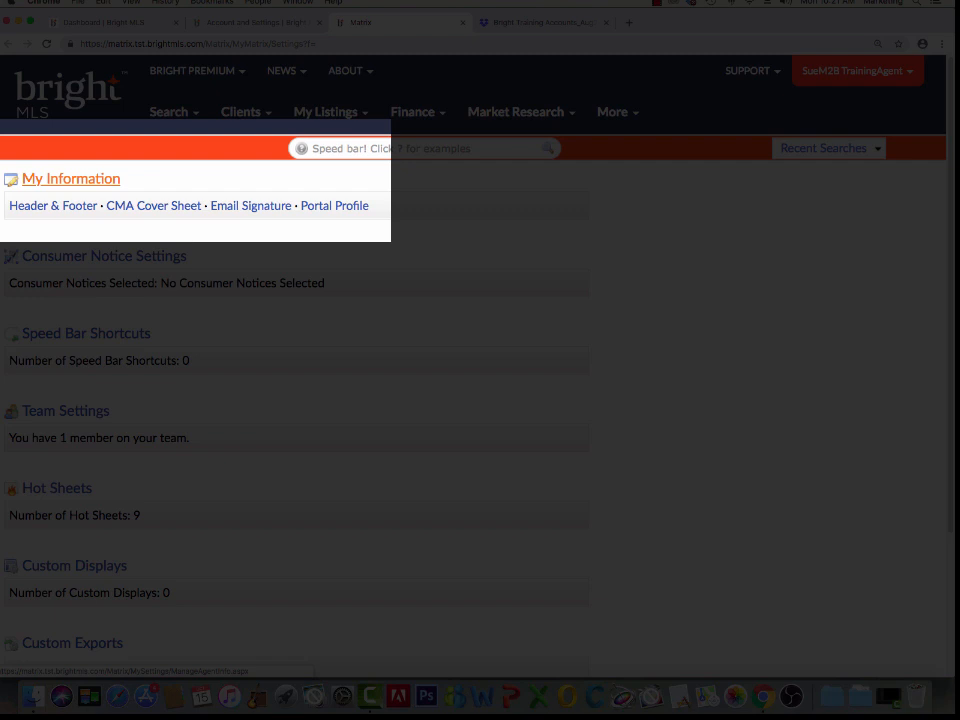
left_click(70, 178)
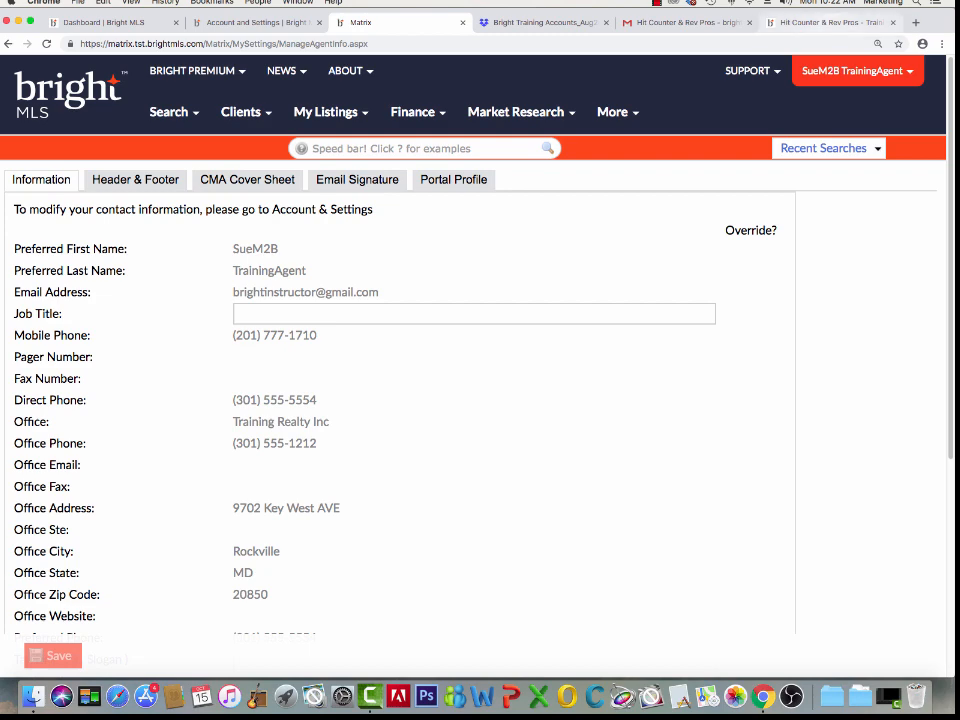
left_click(830, 22)
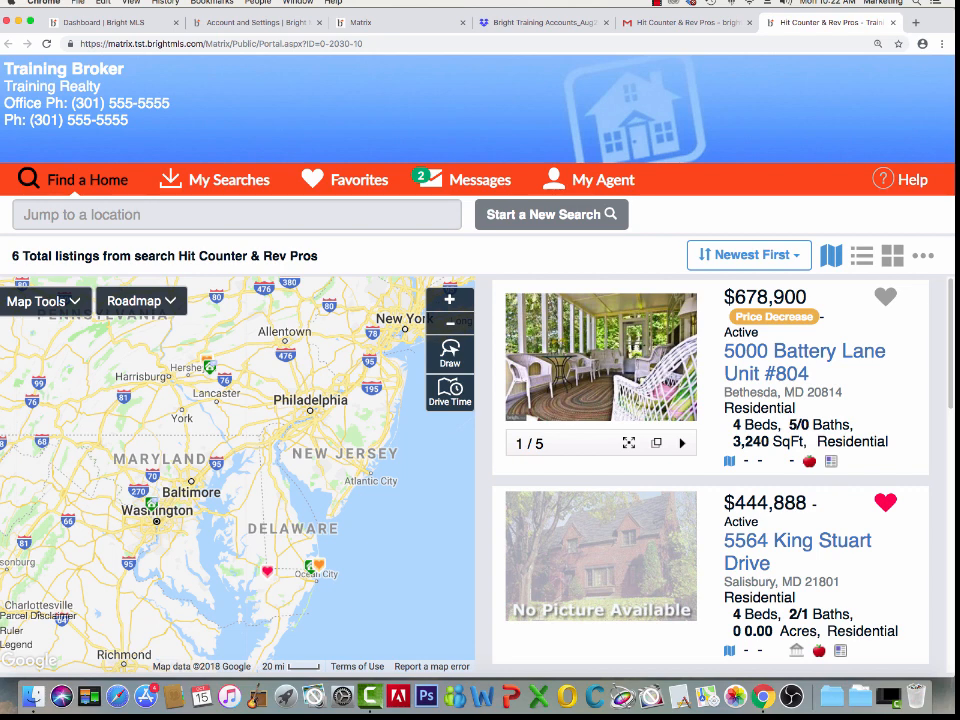
left_click(590, 180)
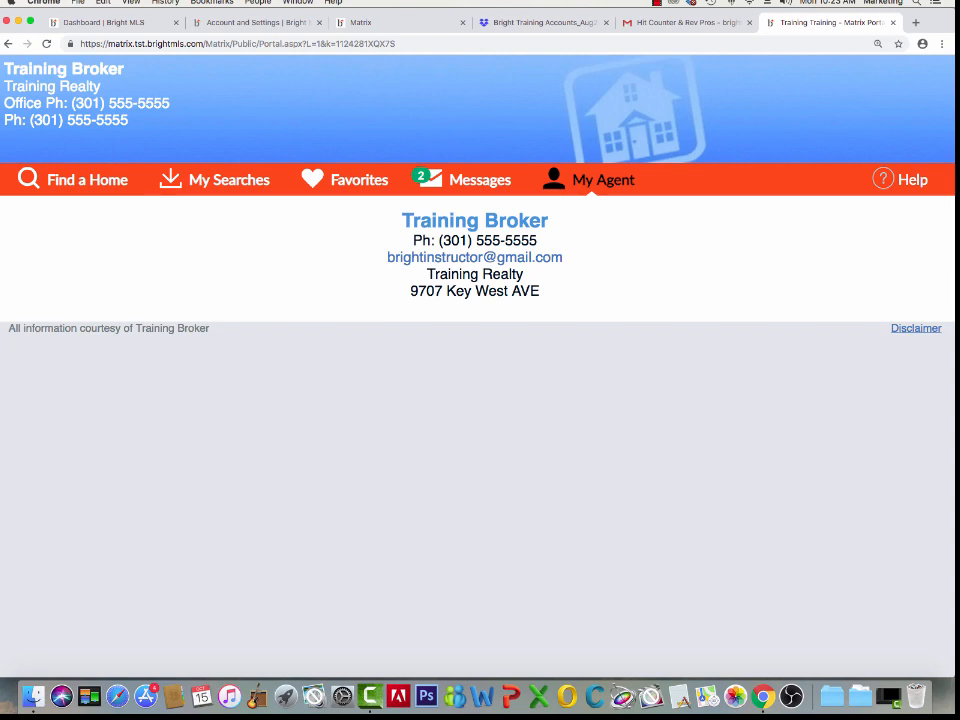
left_click(370, 22)
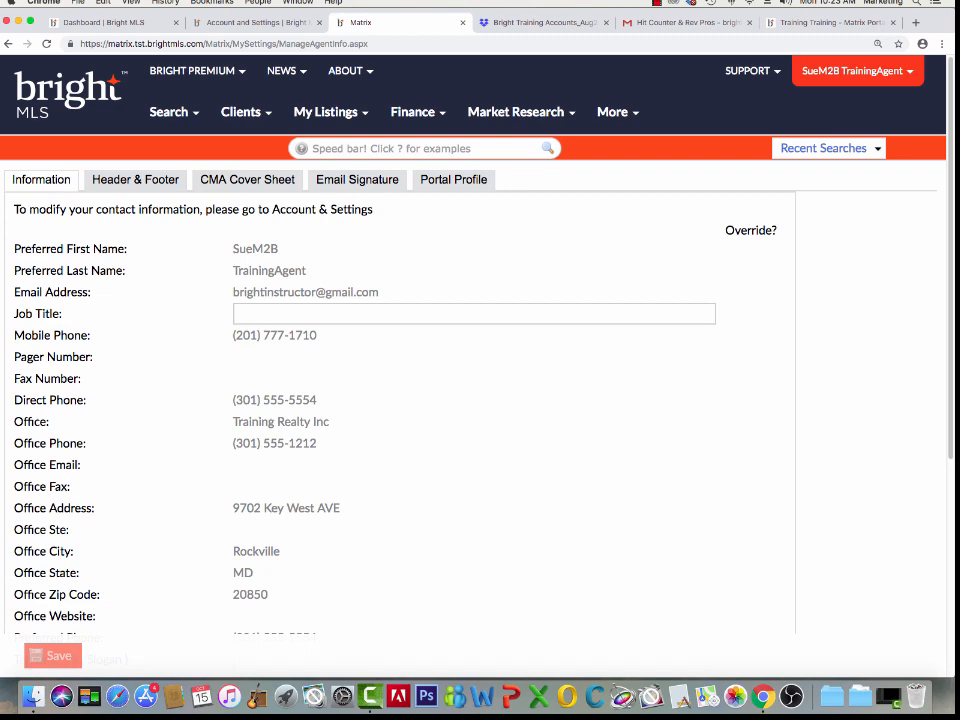
scroll(480, 400, "down", 2)
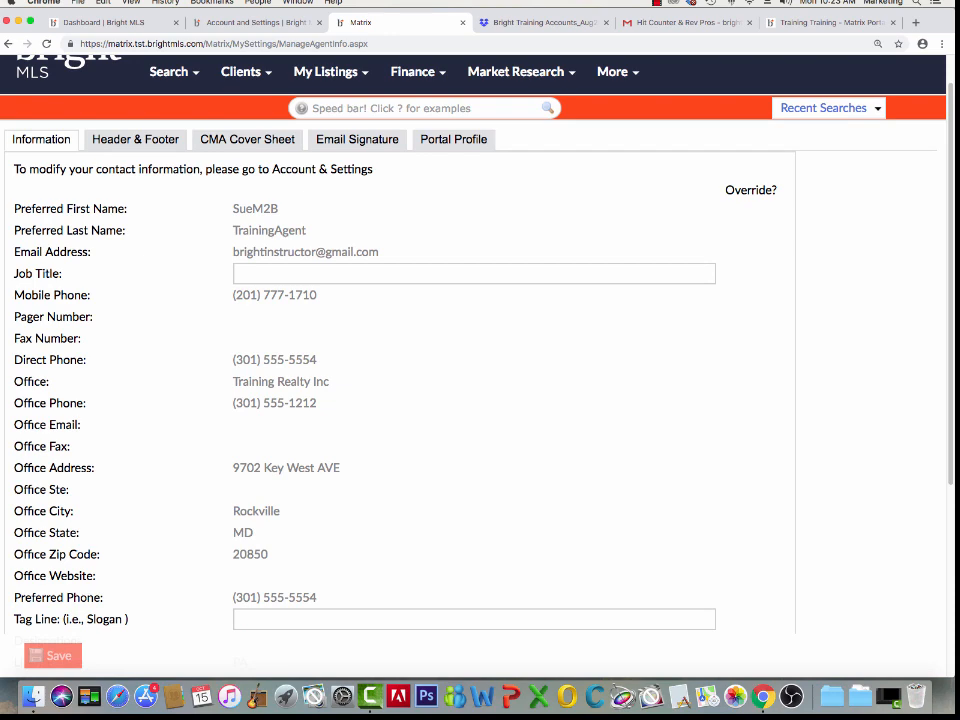
scroll(480, 400, "down", 2)
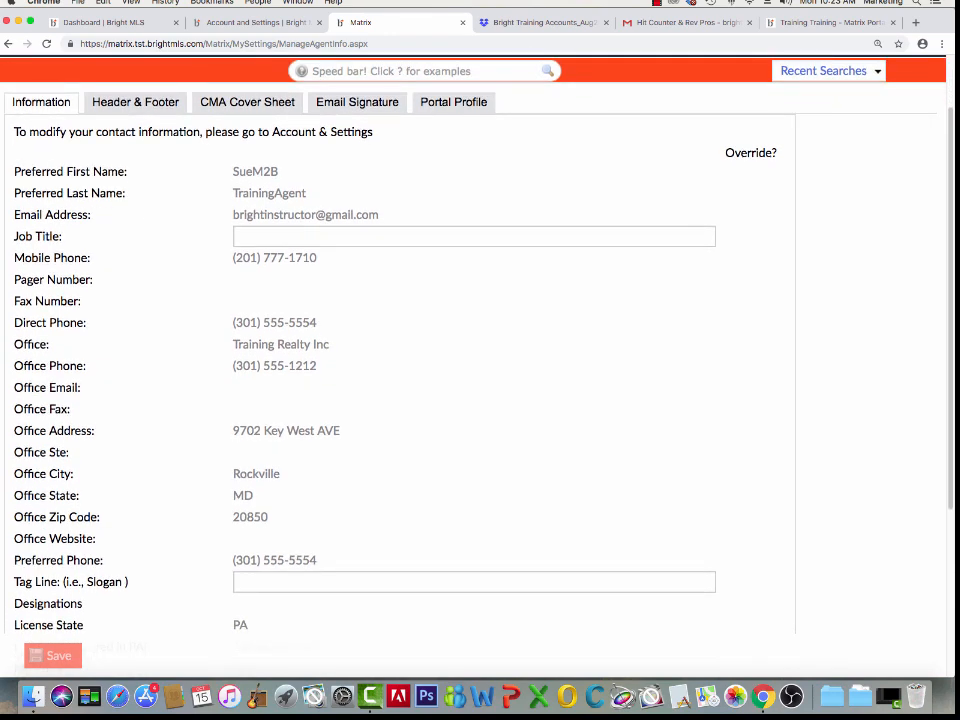
left_click(350, 236)
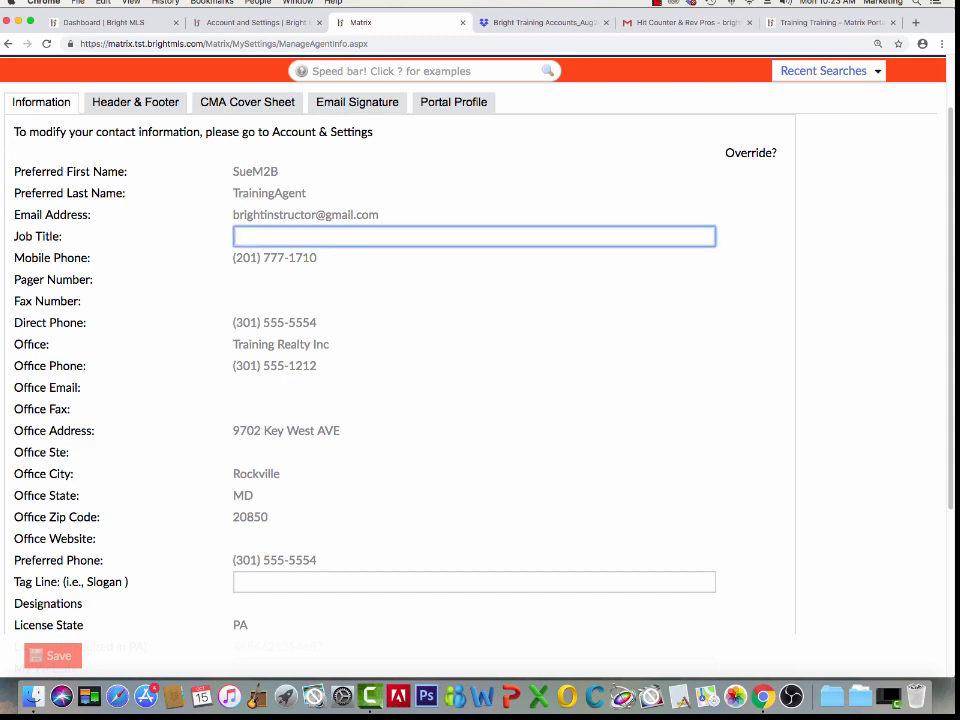
type("REALTOR")
scroll(480, 360, "down", 5)
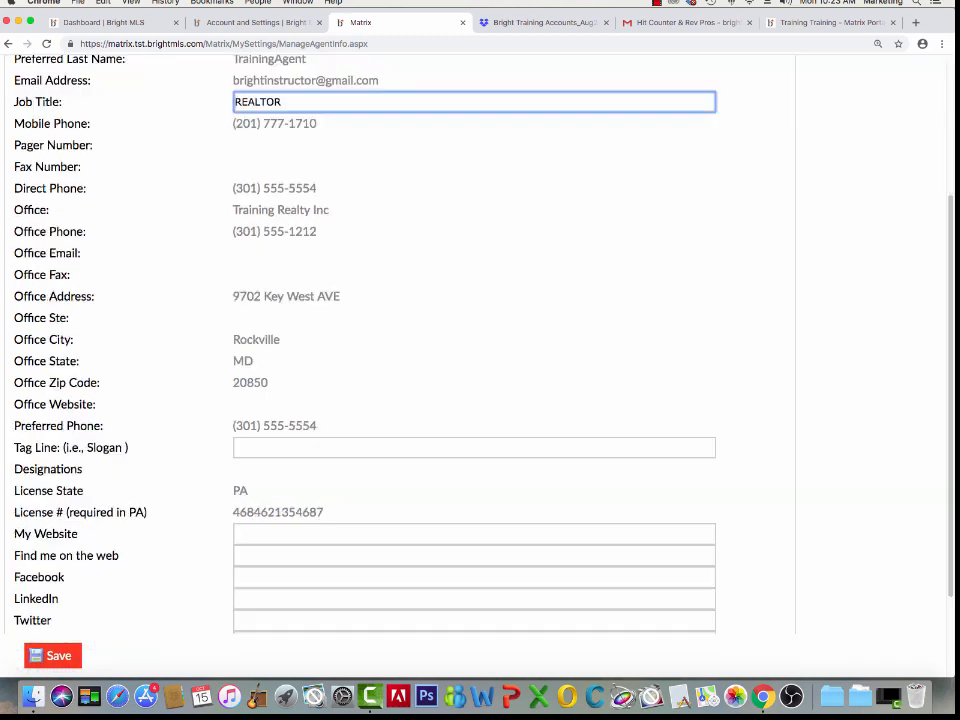
left_click(474, 328)
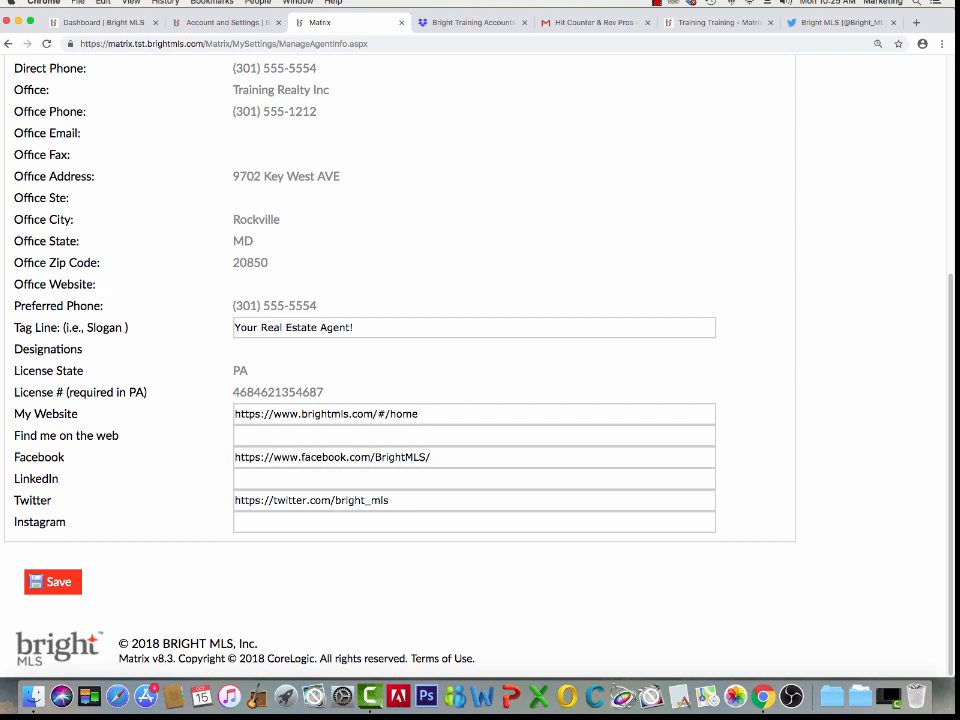
left_click(55, 582)
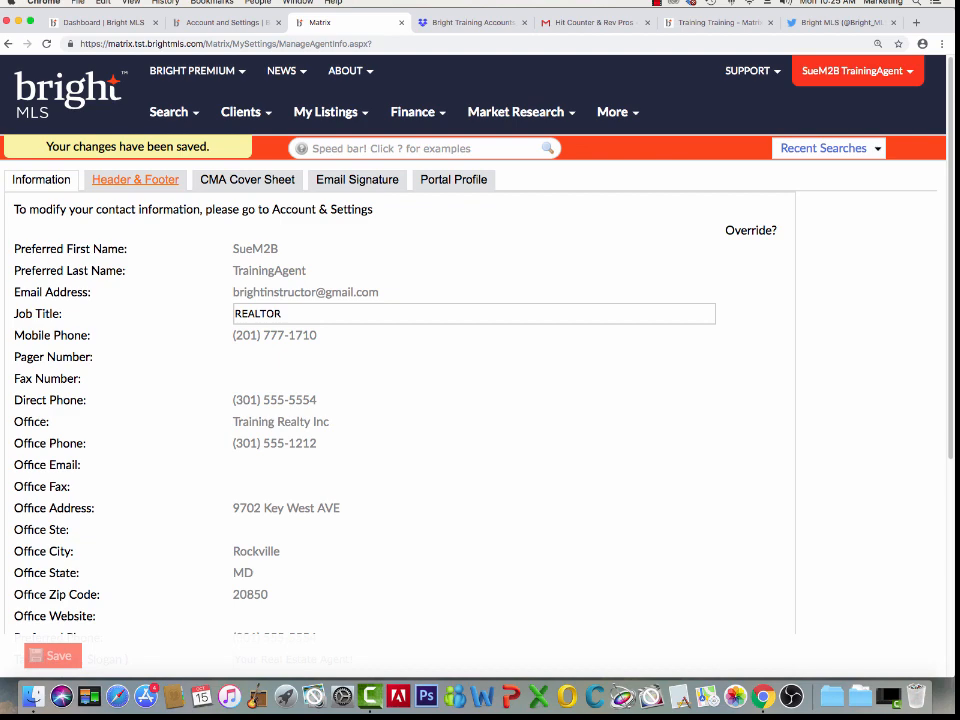
- Choose the Blue Sofa 1 banner theme for the portal header in the Header & Footer settings and preview it
left_click(135, 179)
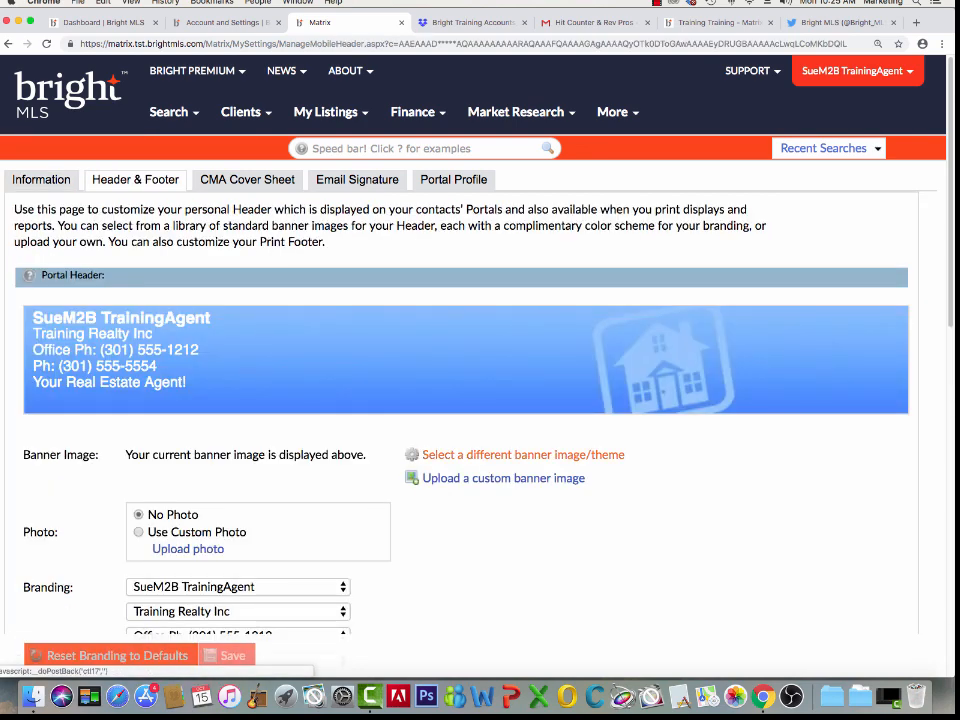
left_click(523, 454)
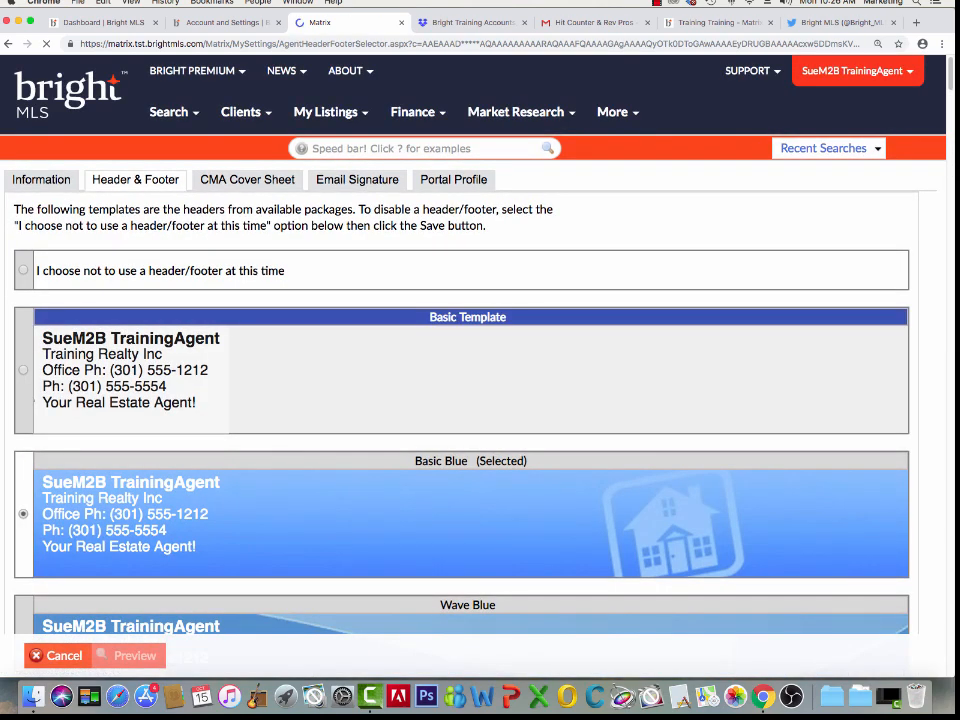
scroll(473, 370, "down", 1)
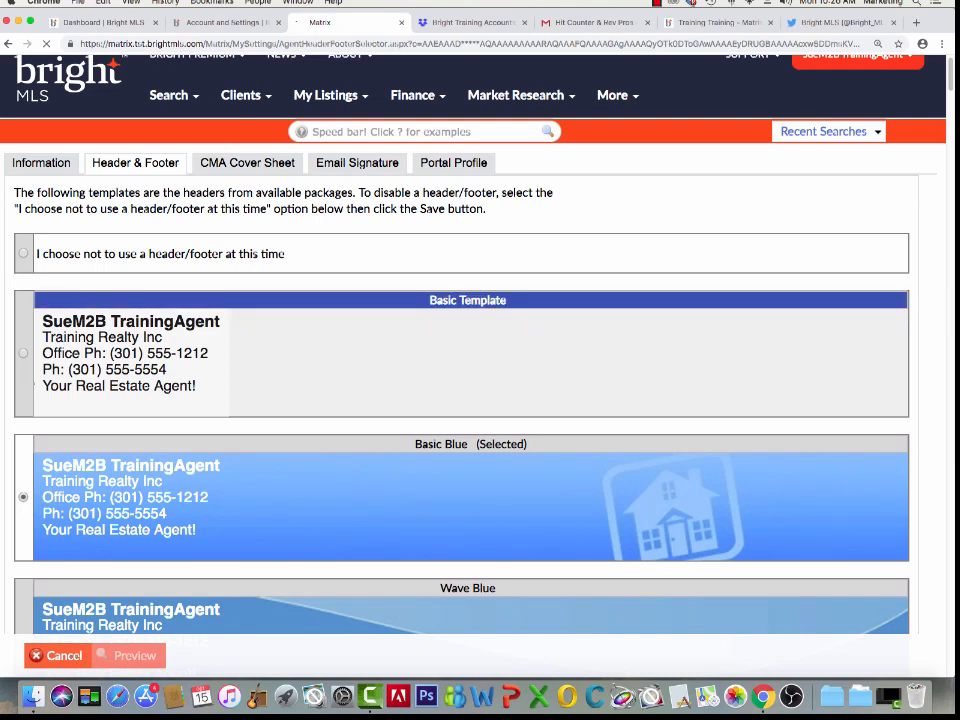
scroll(470, 380, "down", 5)
scroll(470, 330, "down", 15)
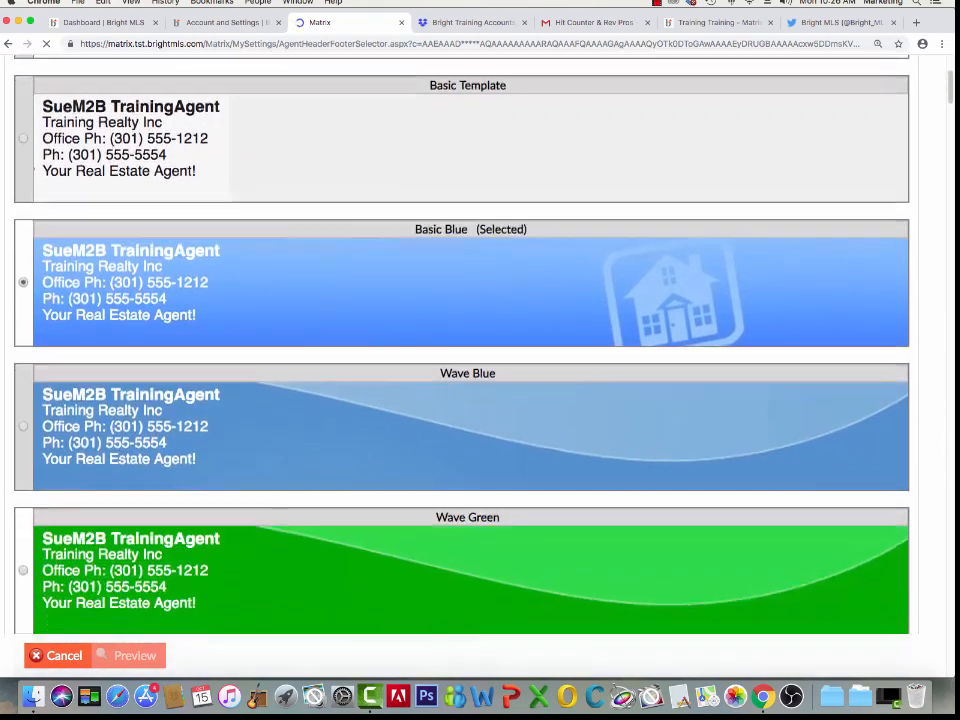
scroll(470, 340, "down", 15)
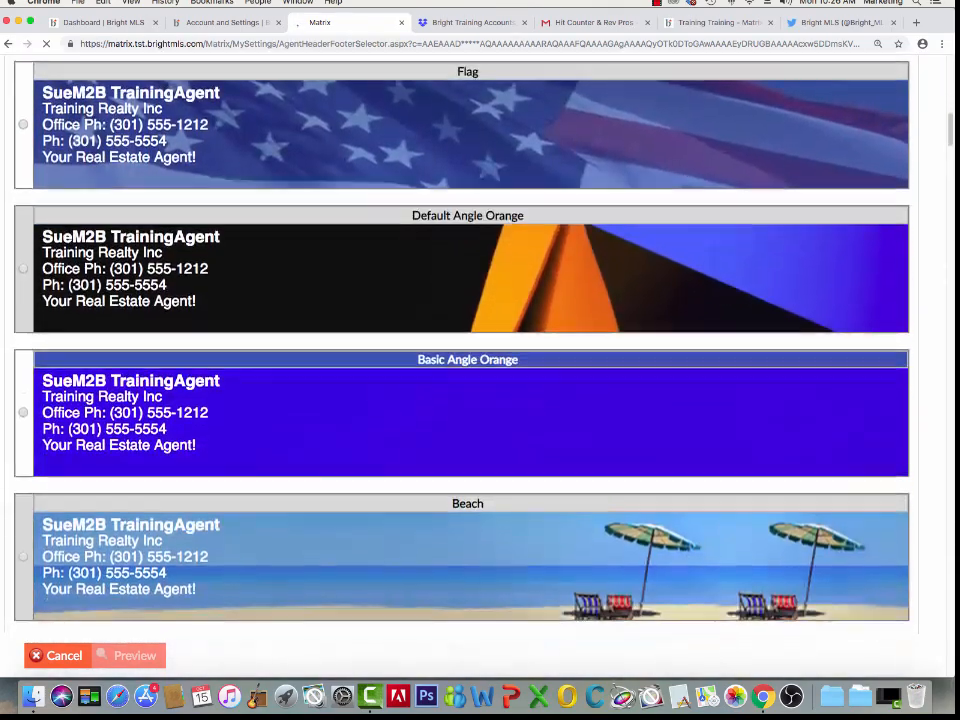
scroll(470, 340, "down", 15)
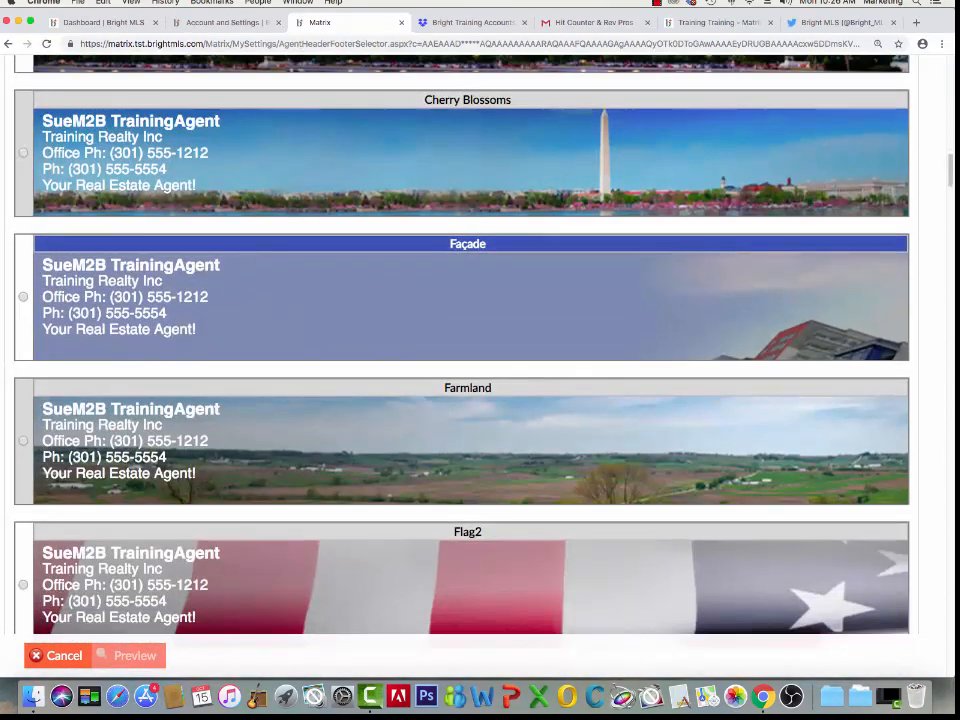
scroll(470, 340, "down", 20)
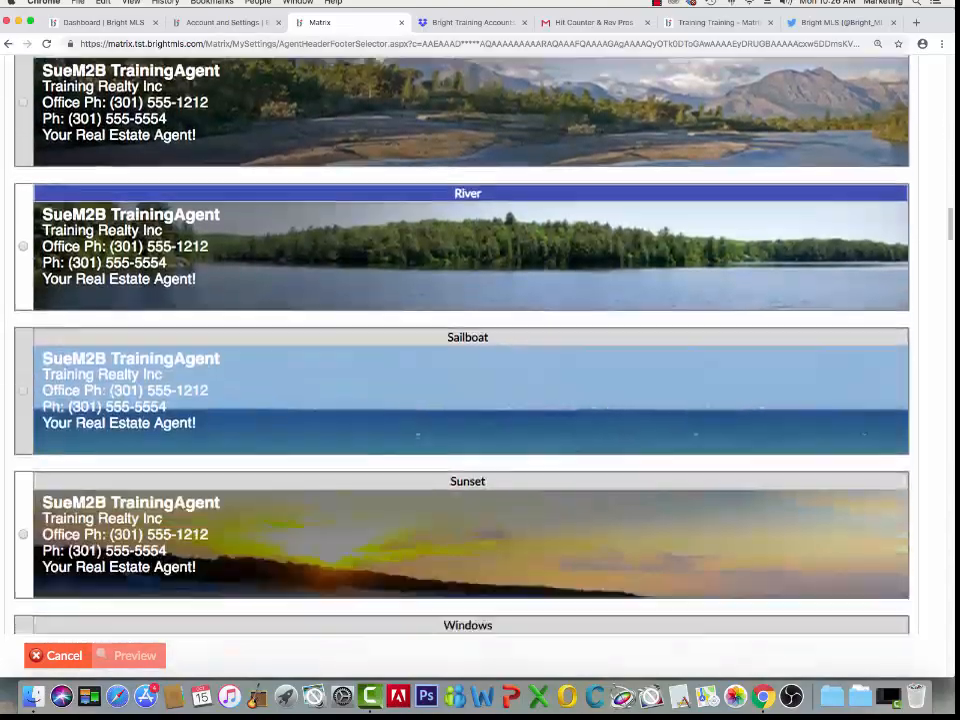
scroll(470, 205, "down", 20)
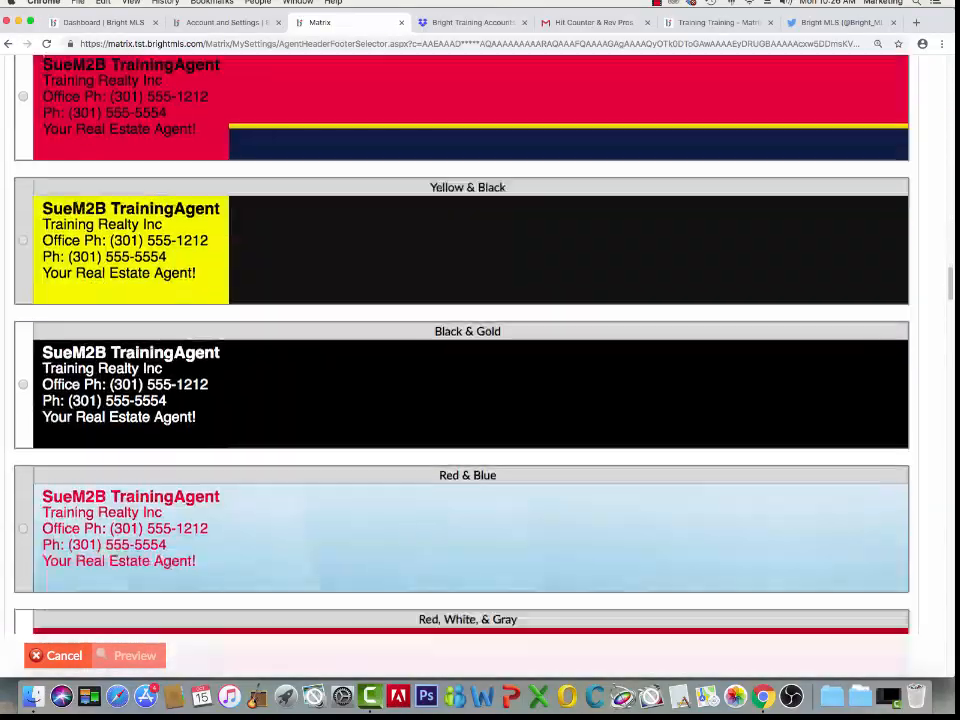
scroll(470, 300, "down", 7)
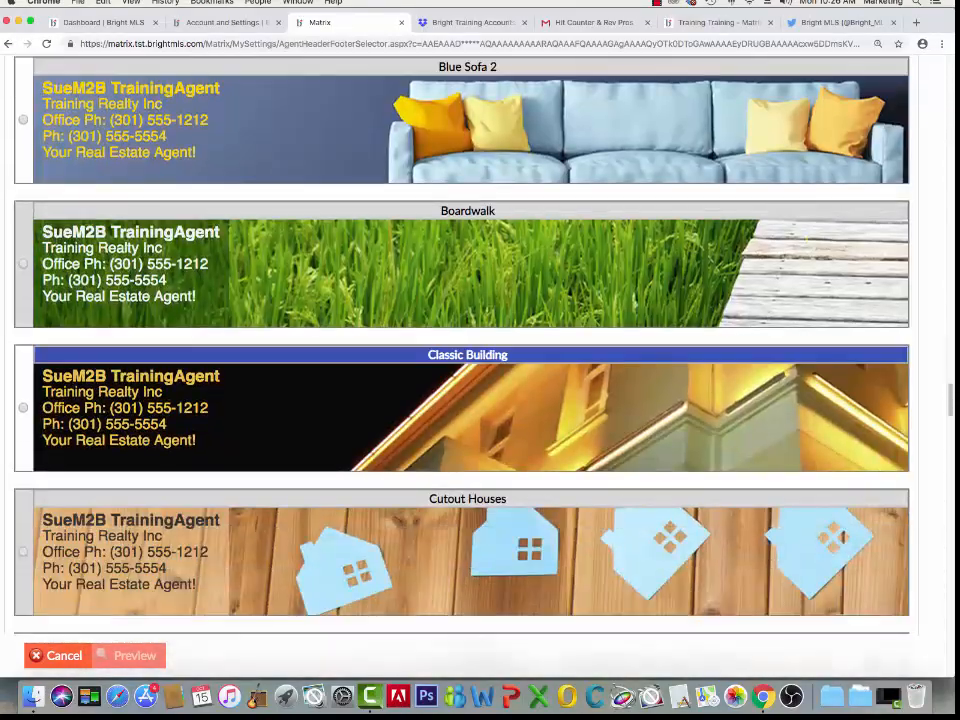
scroll(470, 300, "up", 3)
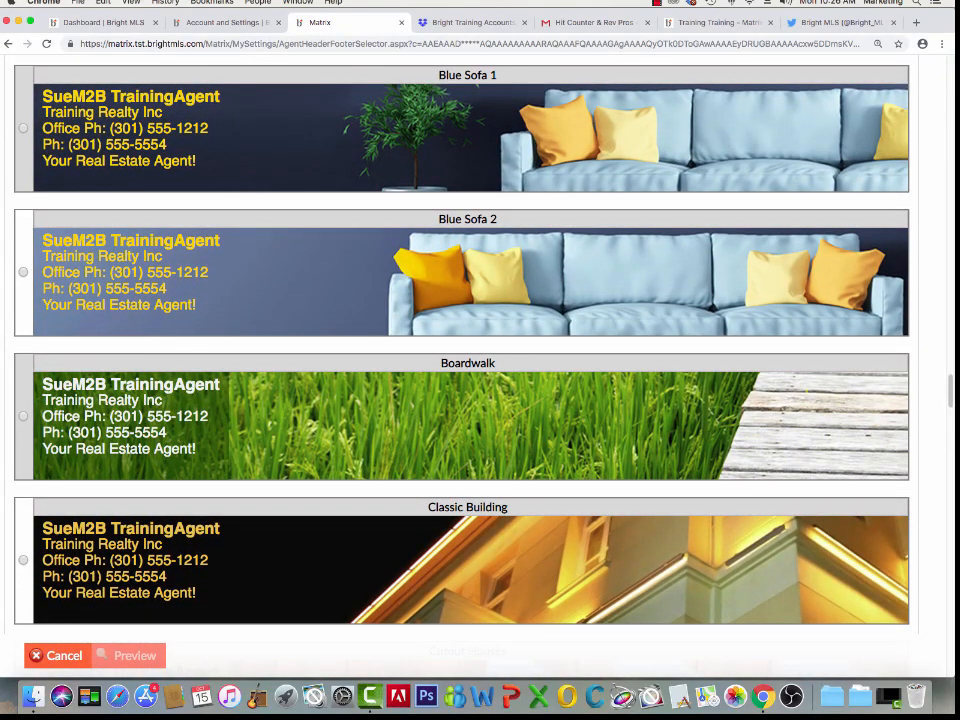
left_click(23, 128)
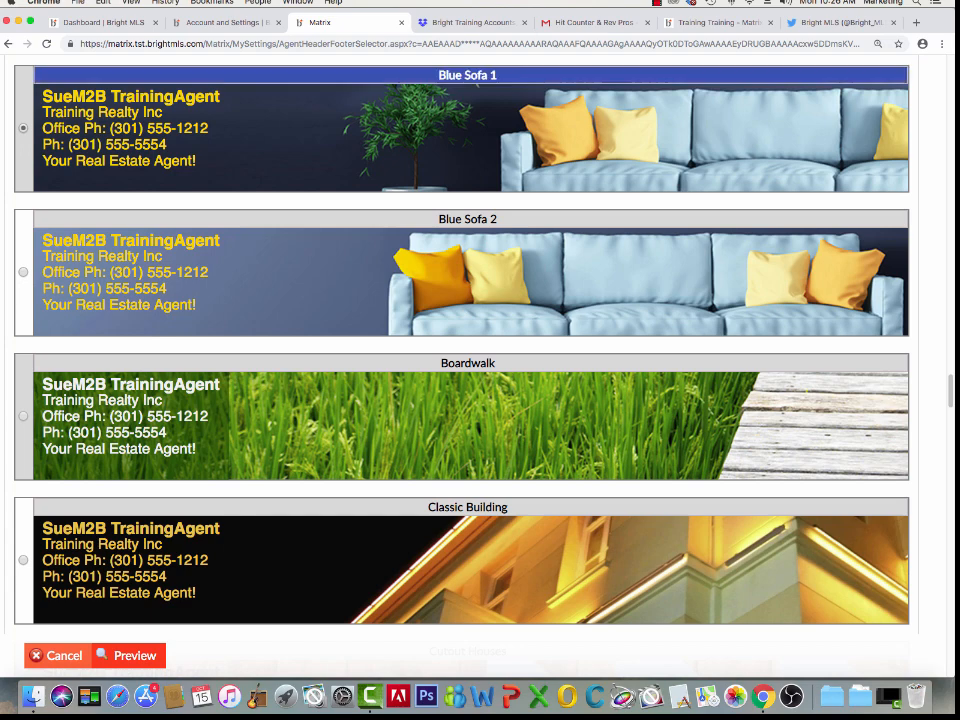
left_click(130, 655)
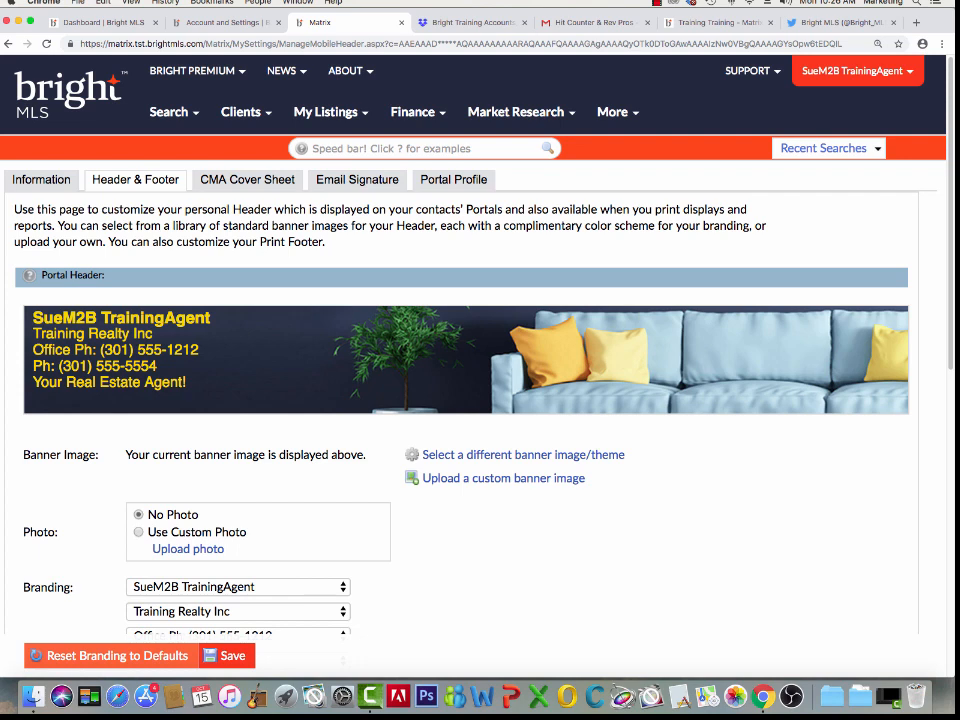
- Add a custom photo to the portal header, cropped to the agent's head and upper body, and save the photo
scroll(188, 444, "down", 2)
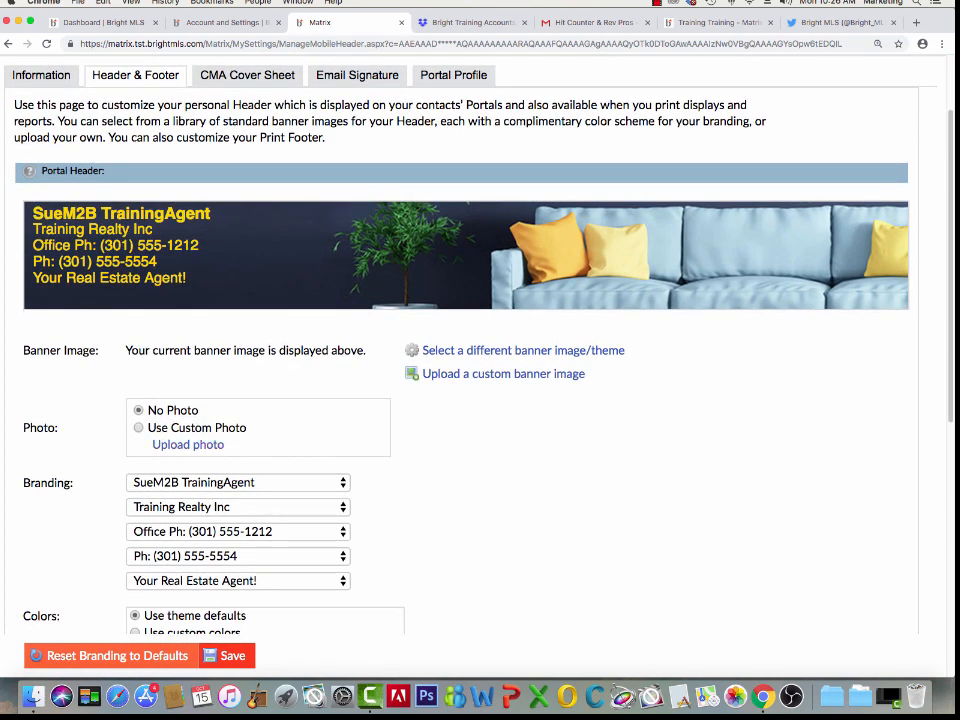
left_click(139, 428)
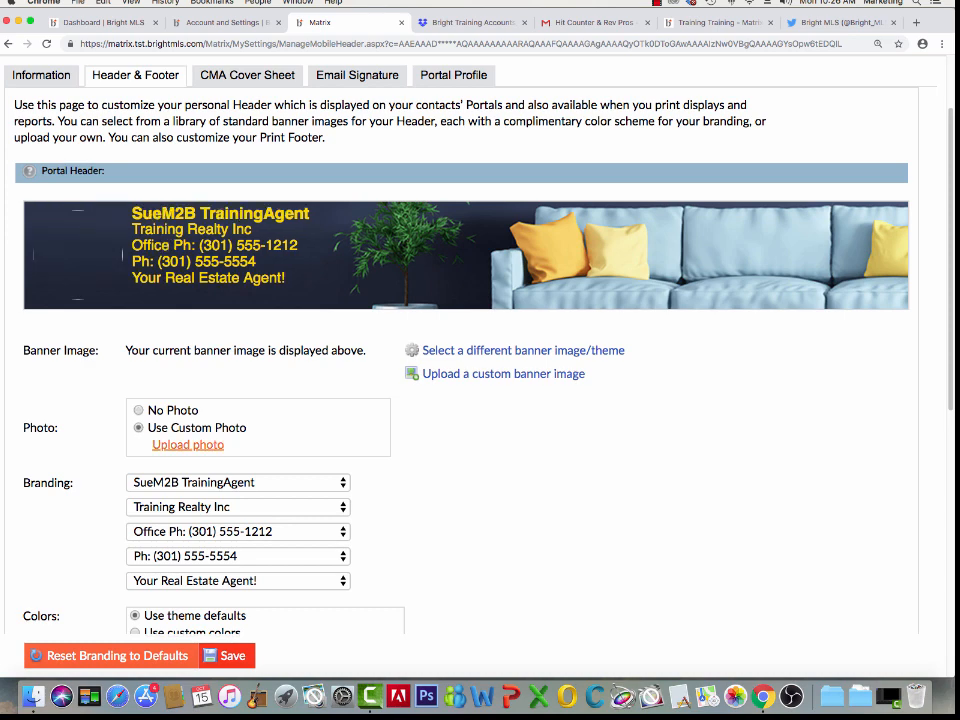
left_click(188, 444)
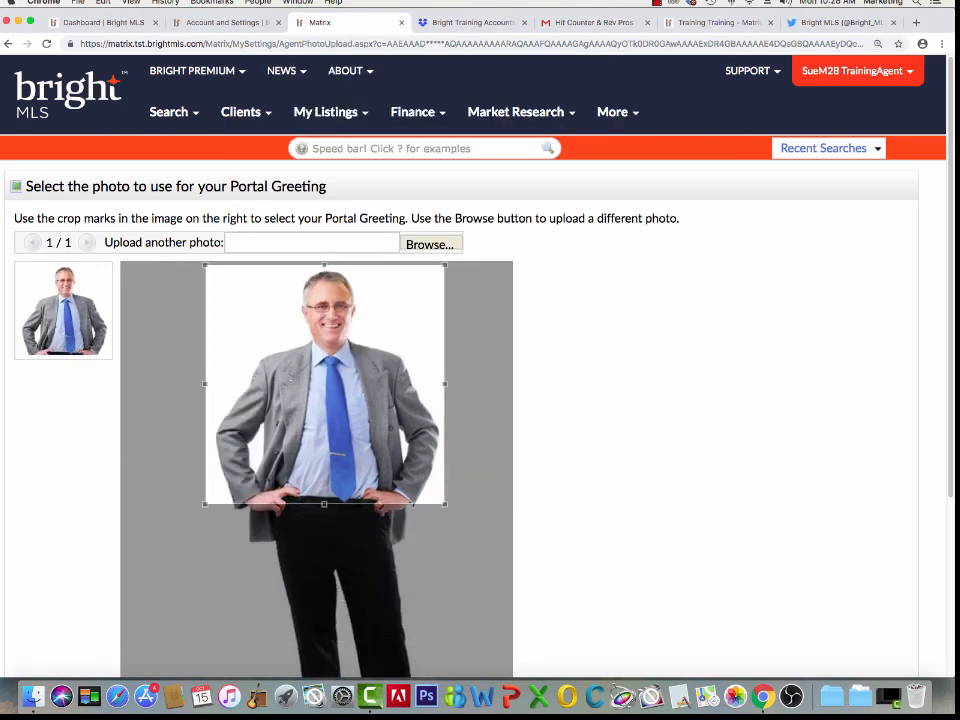
left_click_drag(312, 384, 324, 383)
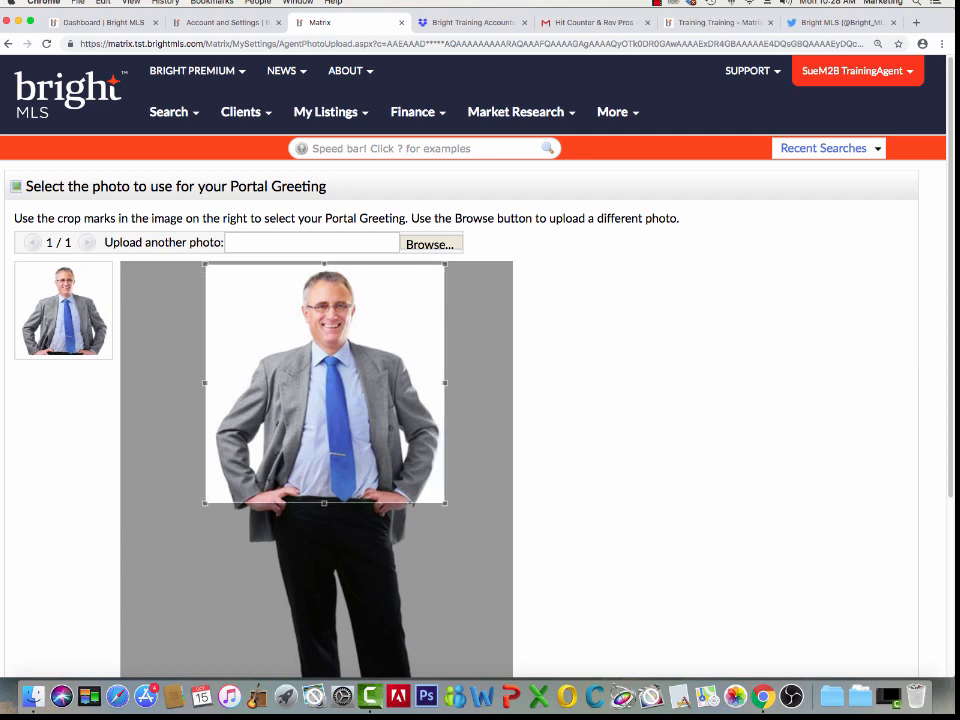
scroll(480, 400, "down", 5)
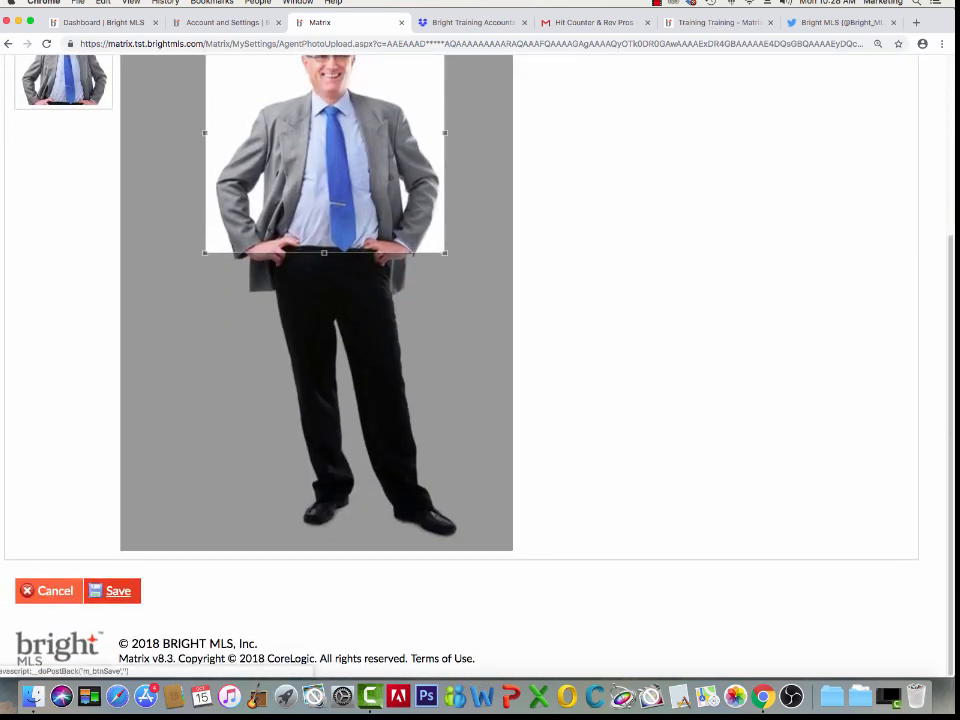
left_click(113, 591)
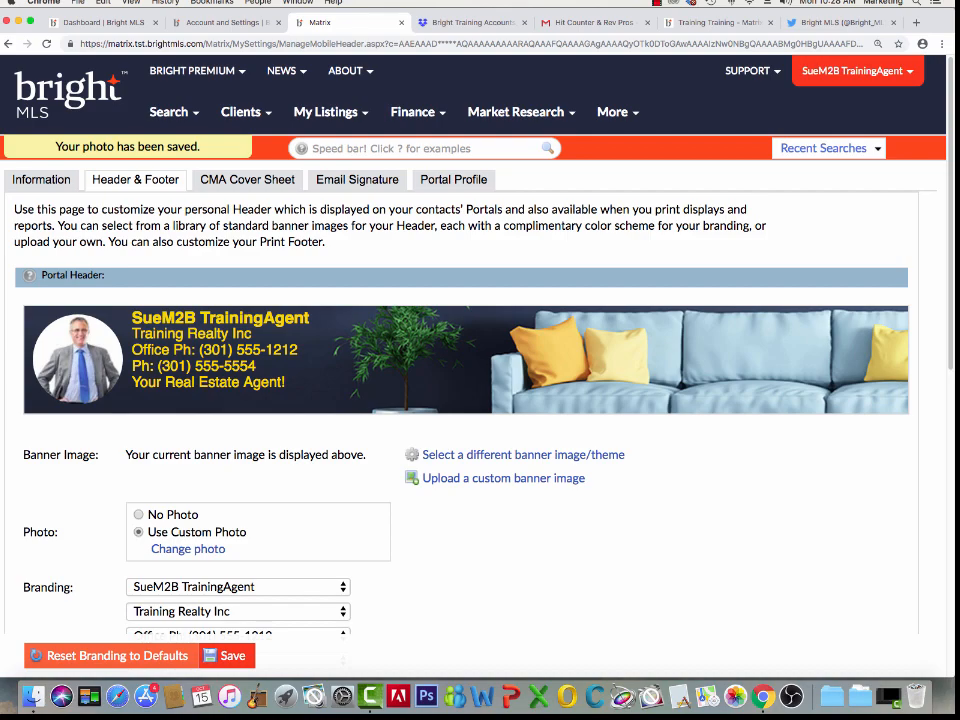
- Set the header's second branding line to "Your Real Estate Agent!" and the third line to the agent's cell number
scroll(480, 400, "down", 5)
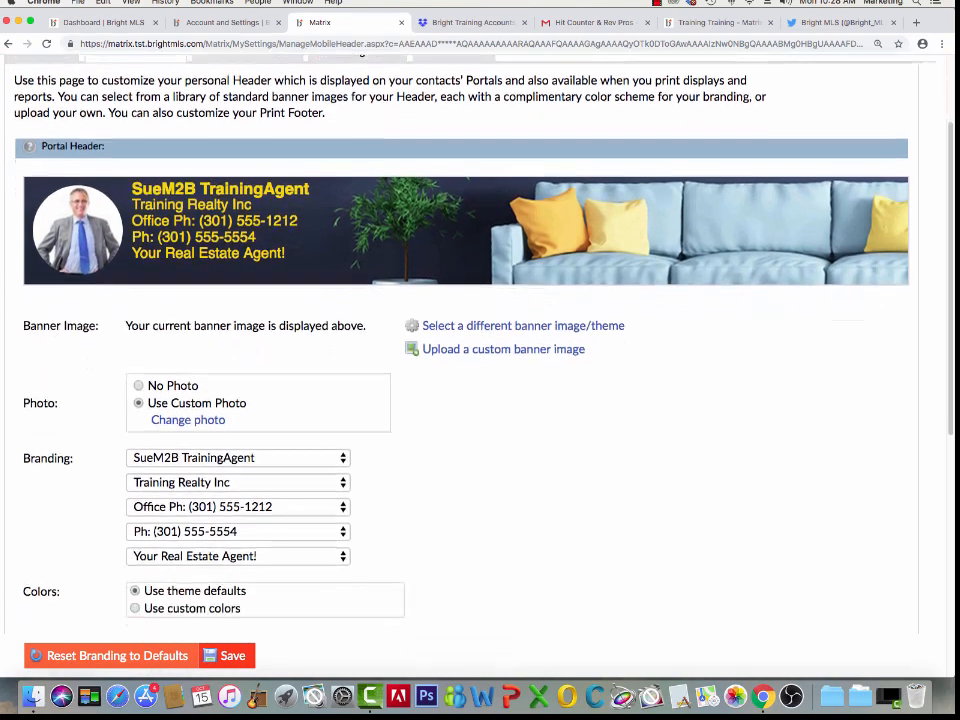
scroll(480, 400, "down", 1)
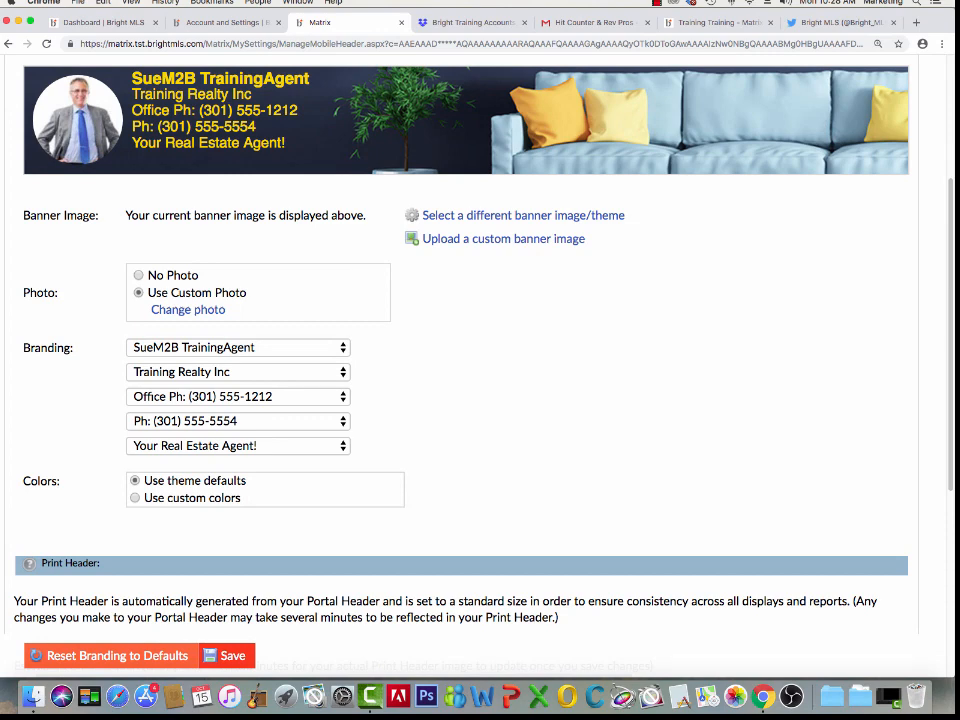
left_click(238, 371)
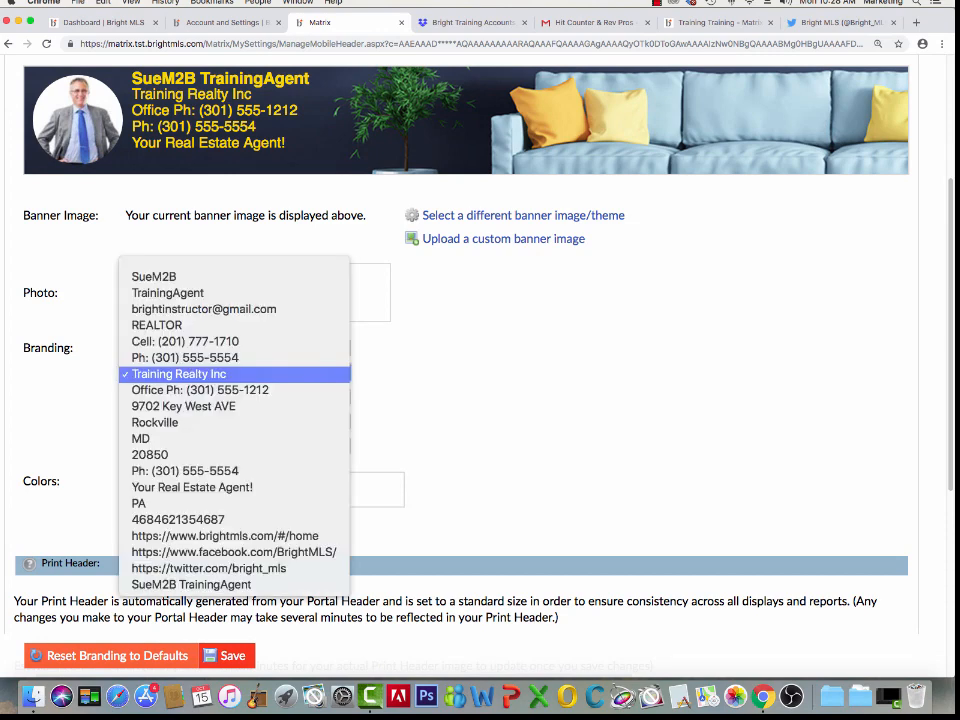
key("Return")
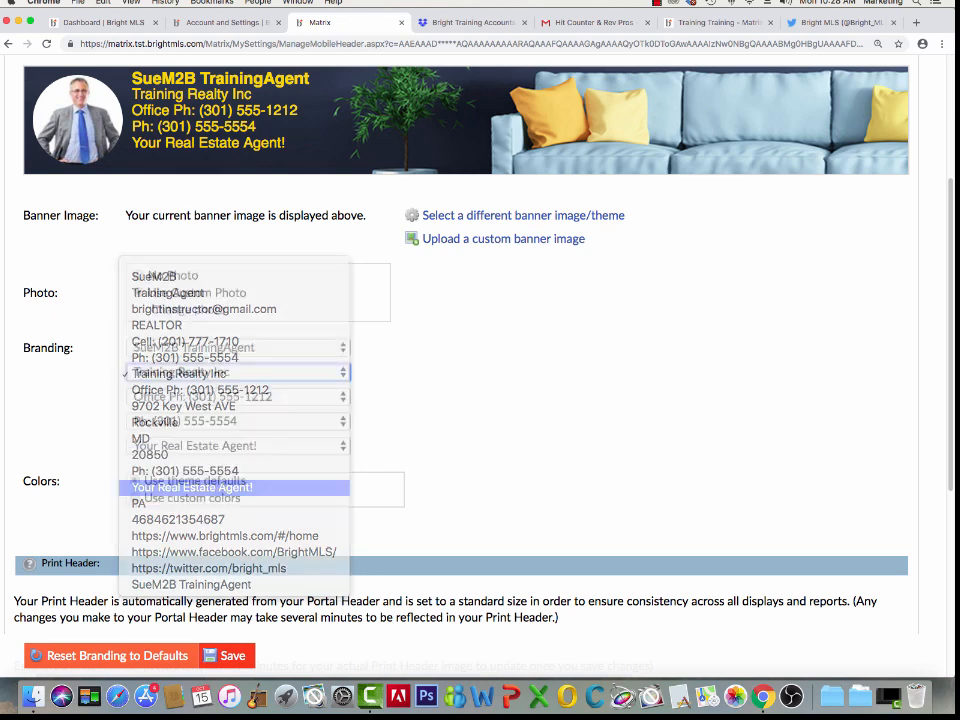
left_click(238, 397)
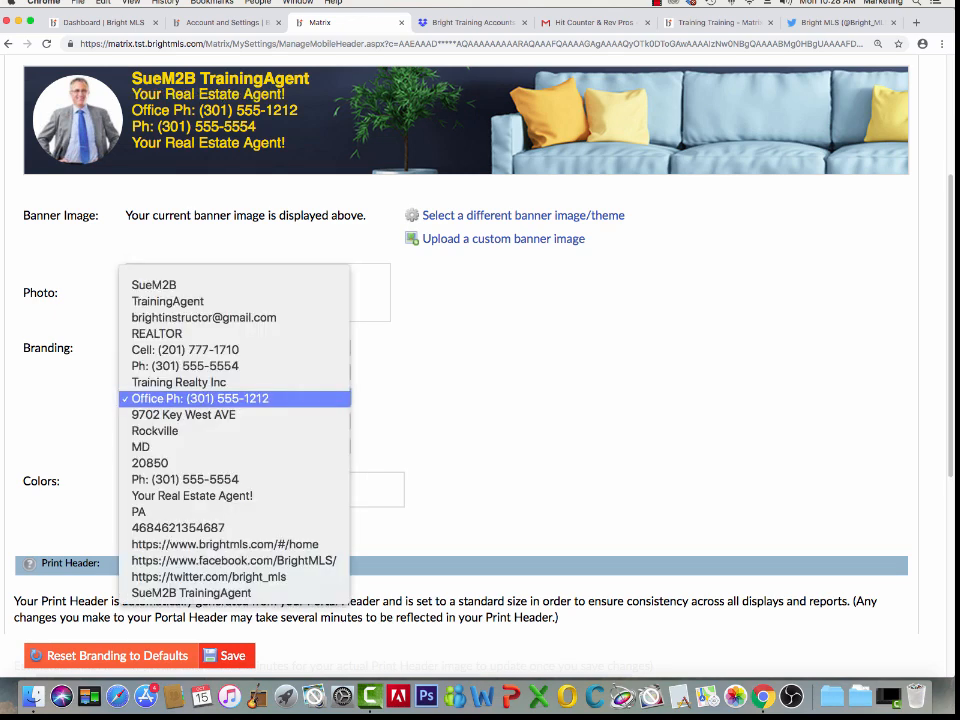
left_click(238, 350)
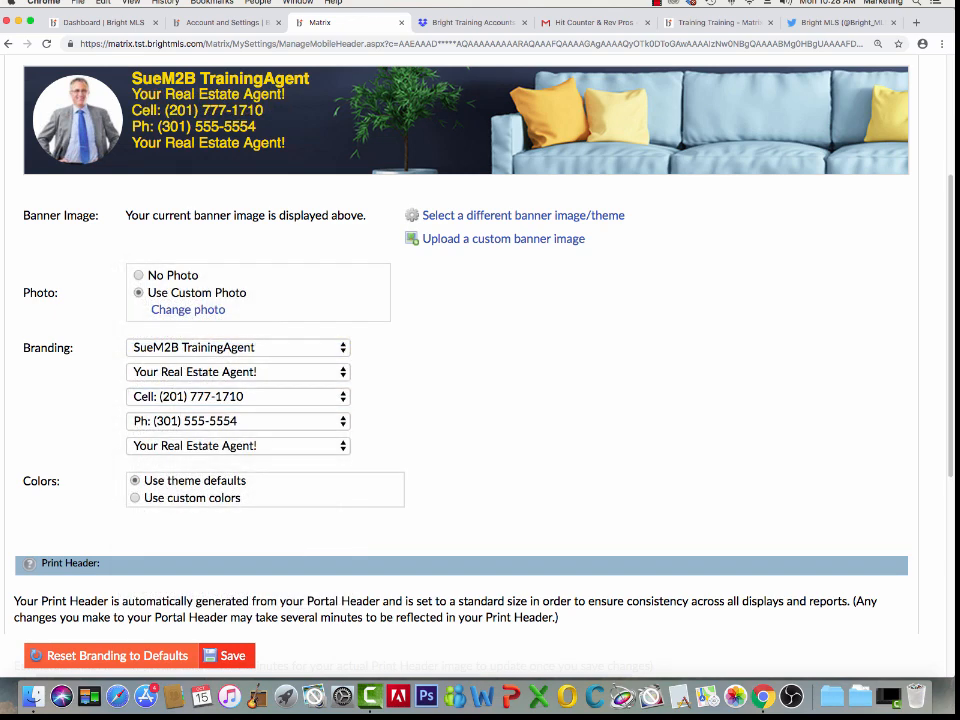
left_click(238, 422)
key("Down")
key("Down")
key("Down")
key("Down")
key("Down")
key("Down")
key("Down")
key("Down")
key("Down")
key("Down")
key("Down")
key("Down")
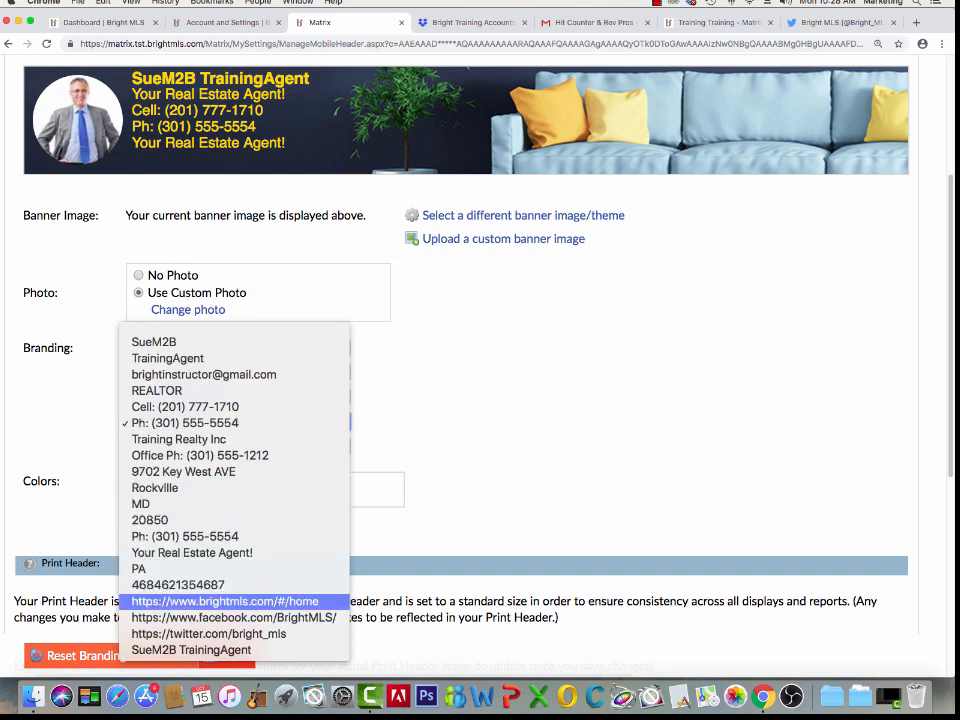
key("Return")
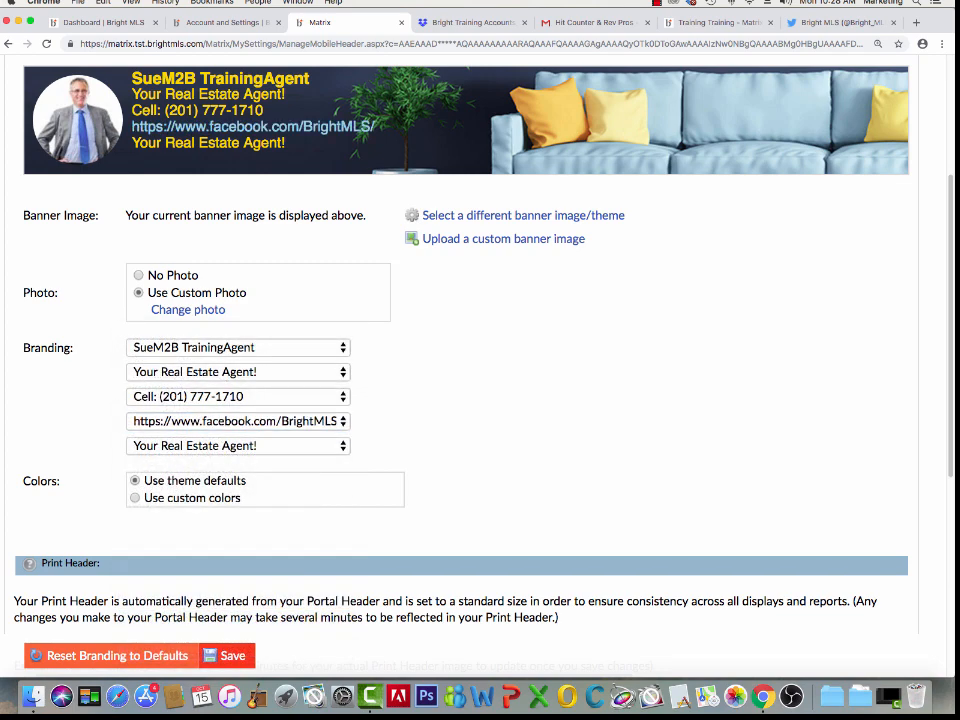
left_click(238, 446)
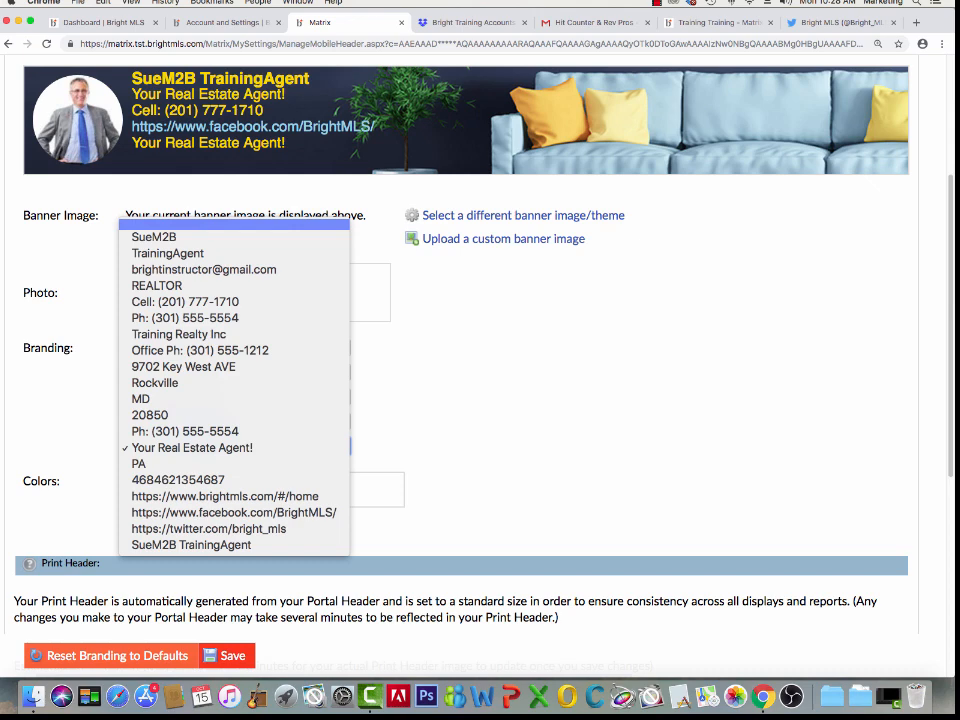
left_click(234, 225)
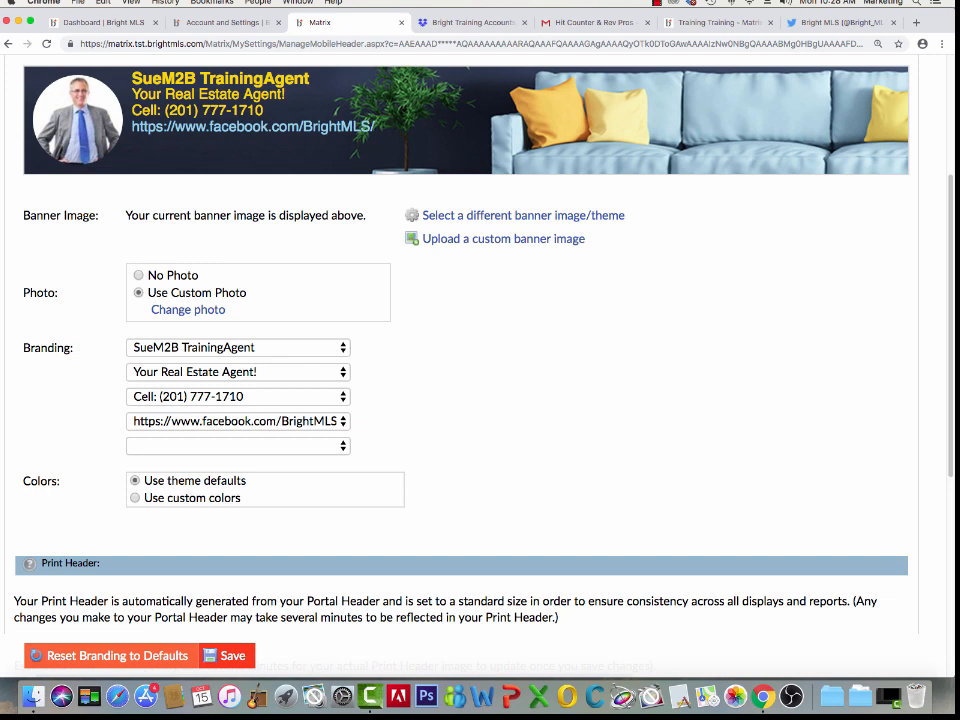
- Switch the portal header to custom colors, set the branding text color to white #ffffff, and check the banner preview
scroll(480, 350, "down", 1)
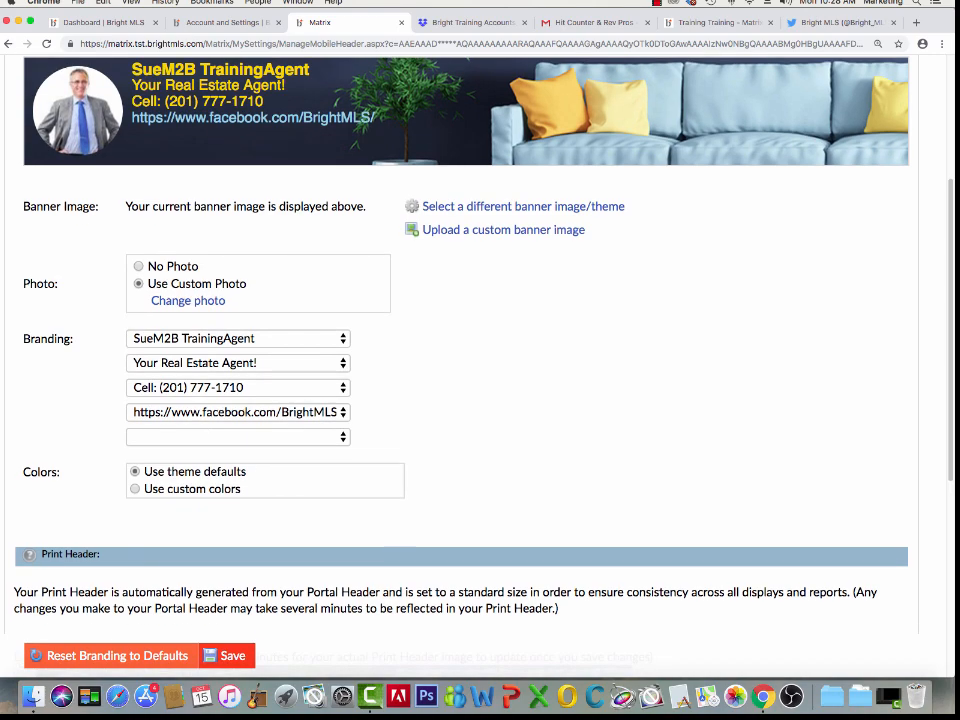
left_click(135, 489)
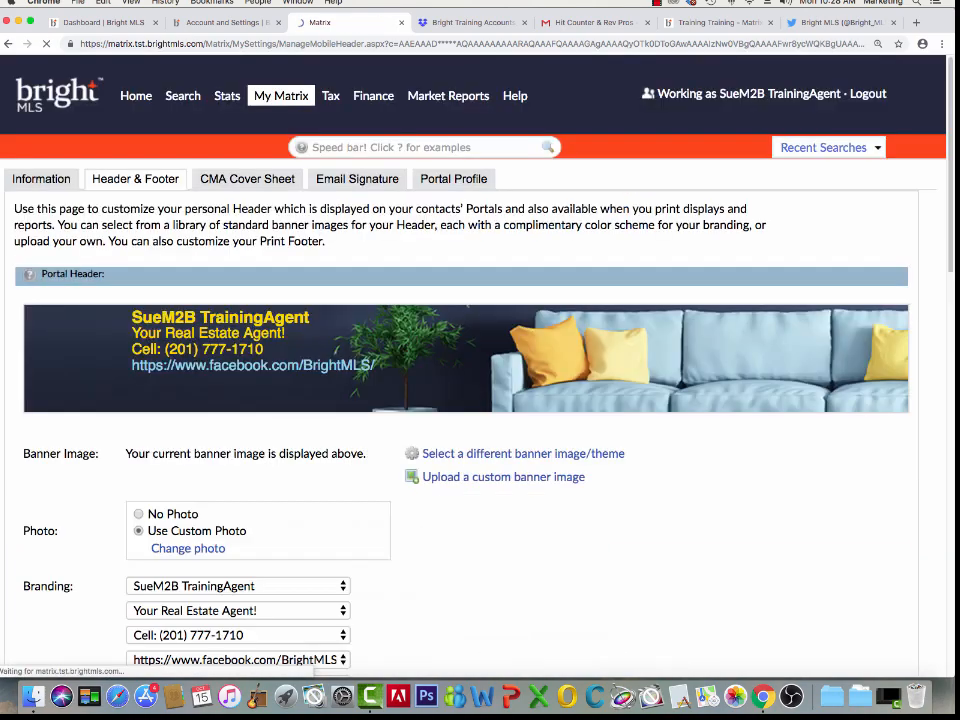
scroll(466, 345, "down", 3)
scroll(466, 345, "down", 2)
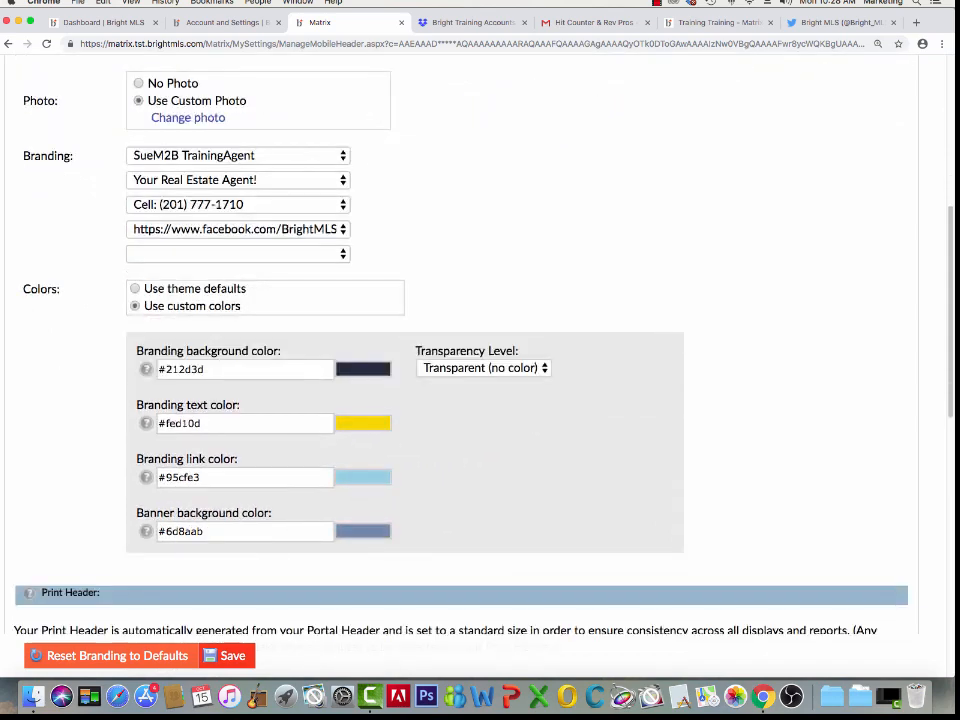
left_click(363, 425)
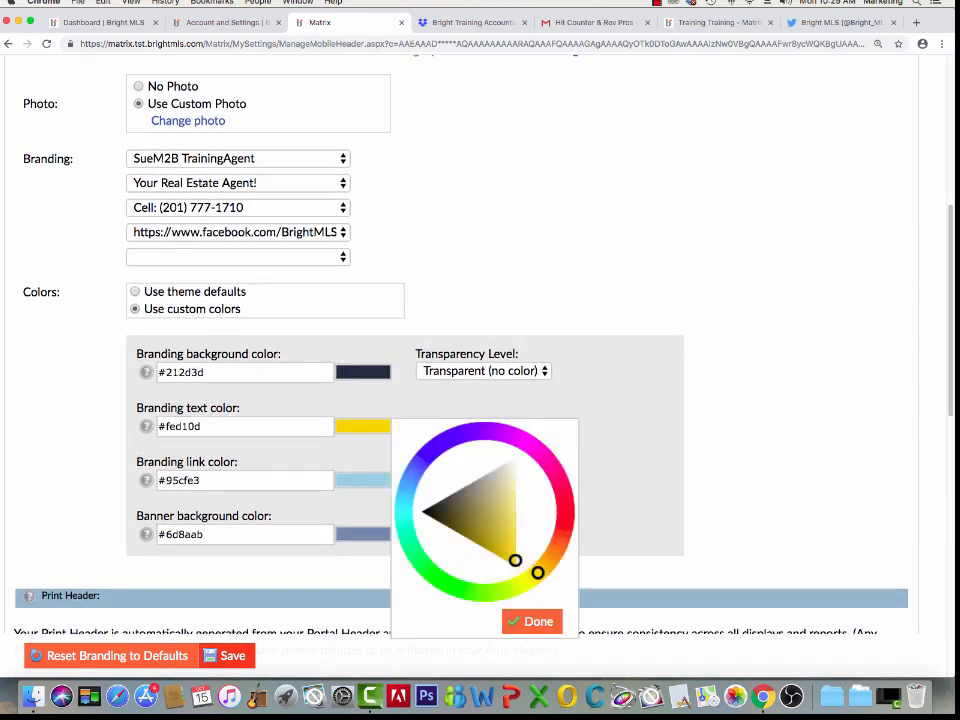
left_click_drag(515, 560, 516, 456)
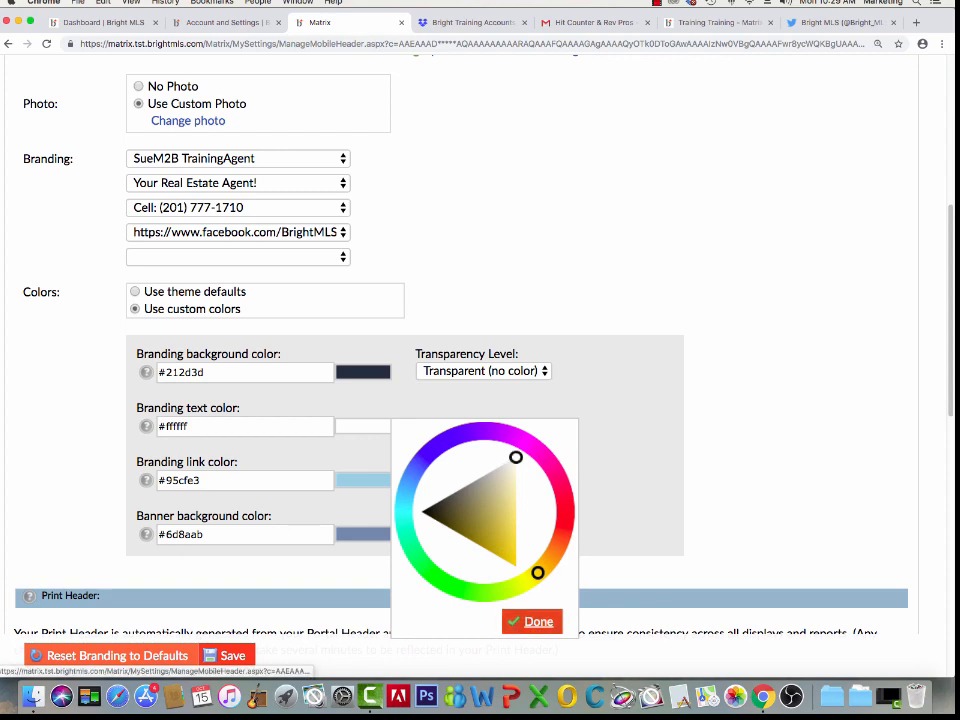
left_click(532, 621)
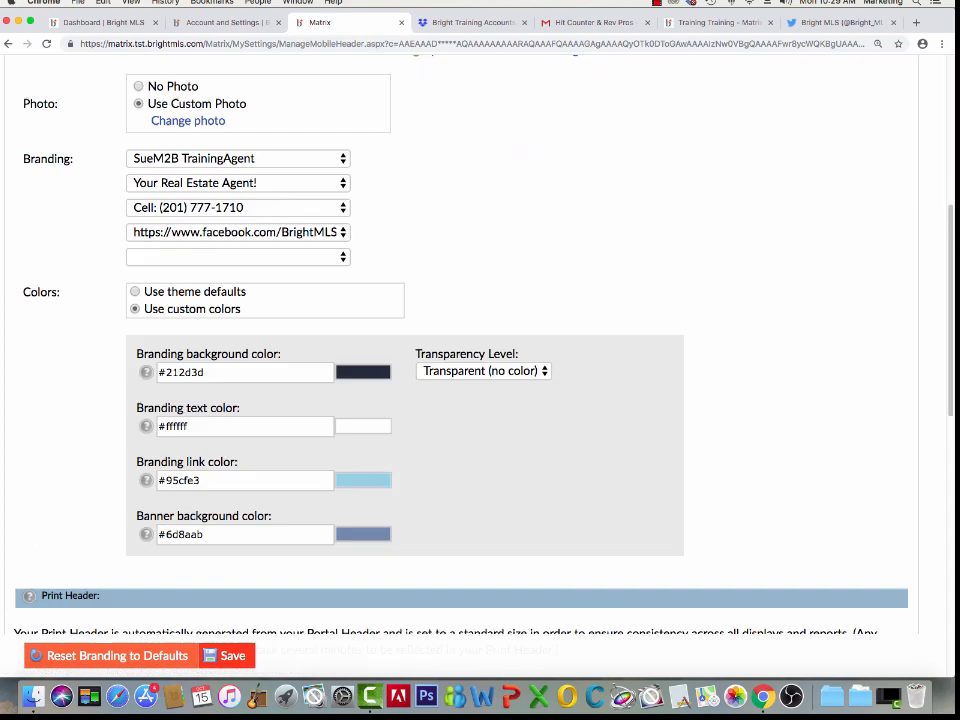
scroll(480, 350, "up", 5)
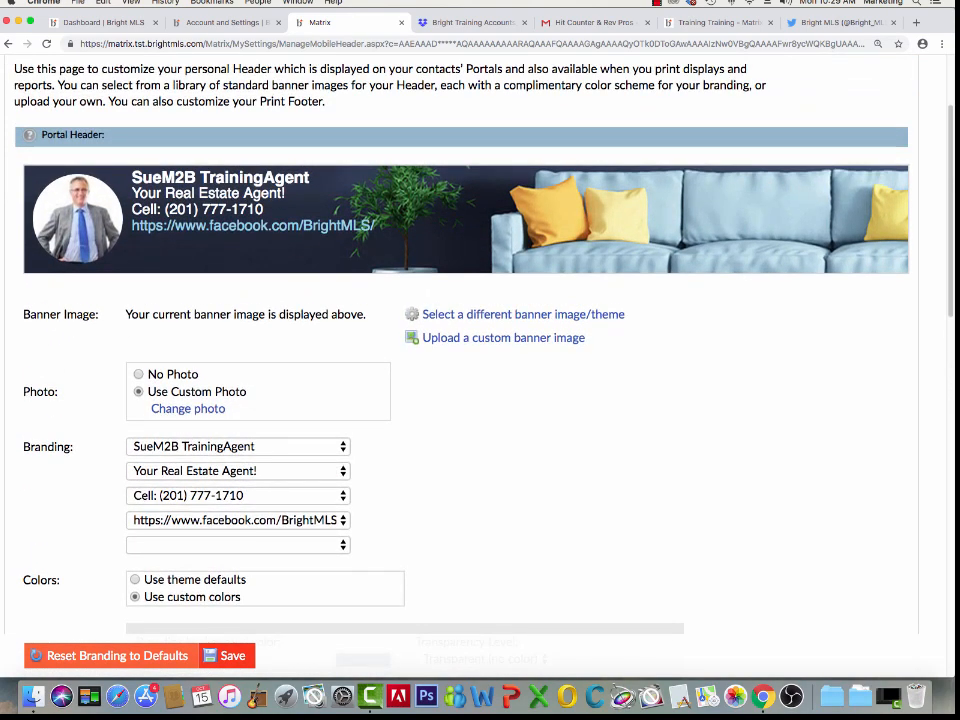
- Enable the print footer and clear its fourth branding line
scroll(480, 350, "down", 5)
scroll(480, 350, "down", 8)
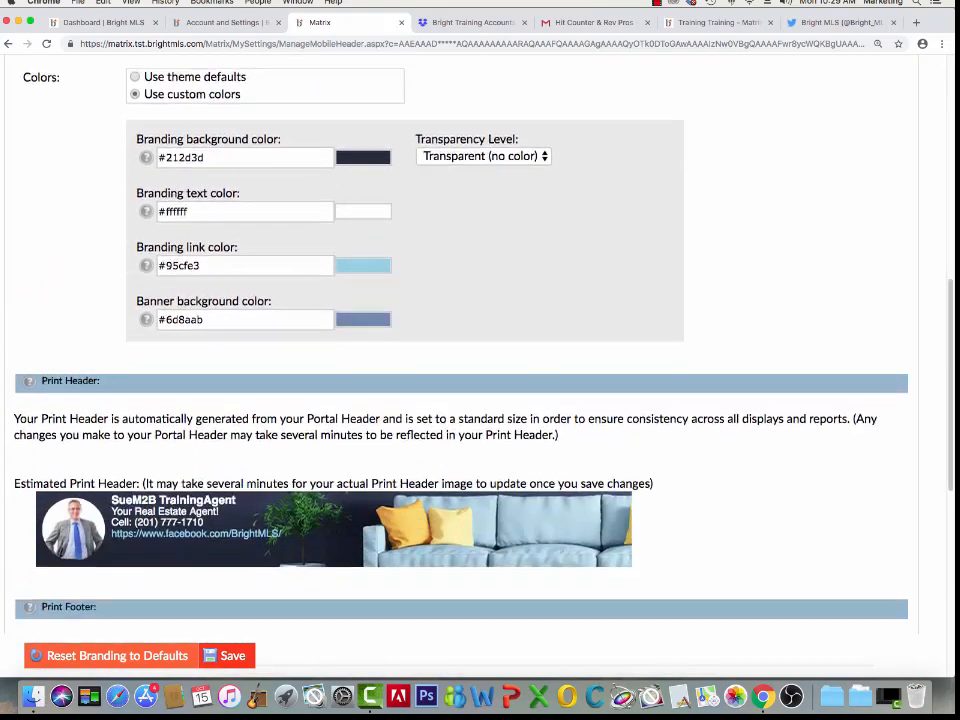
scroll(480, 350, "down", 1)
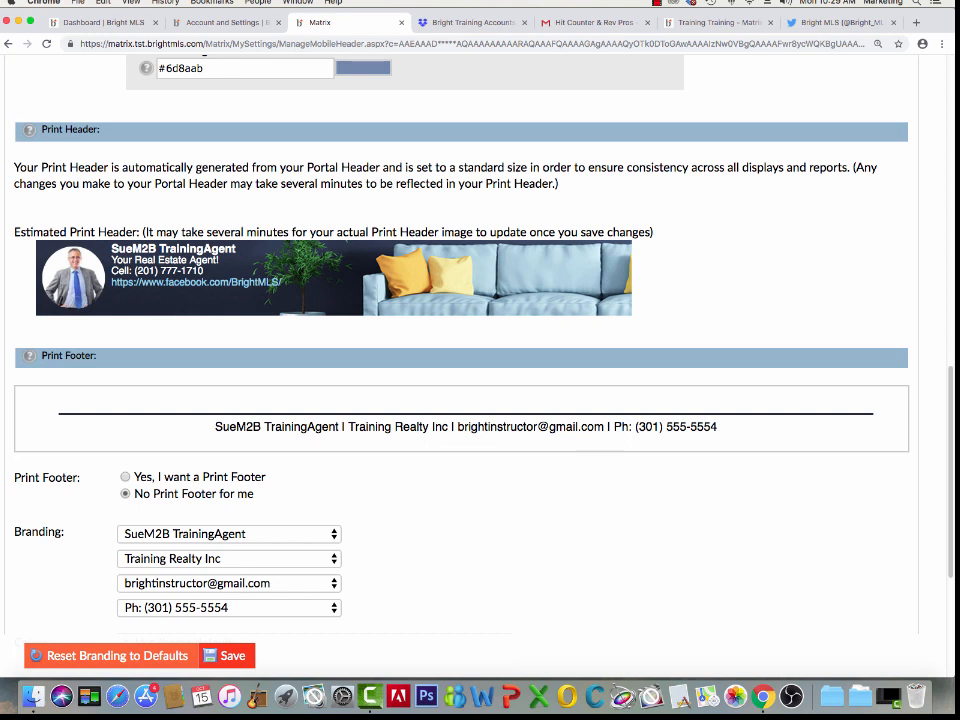
scroll(480, 400, "down", 5)
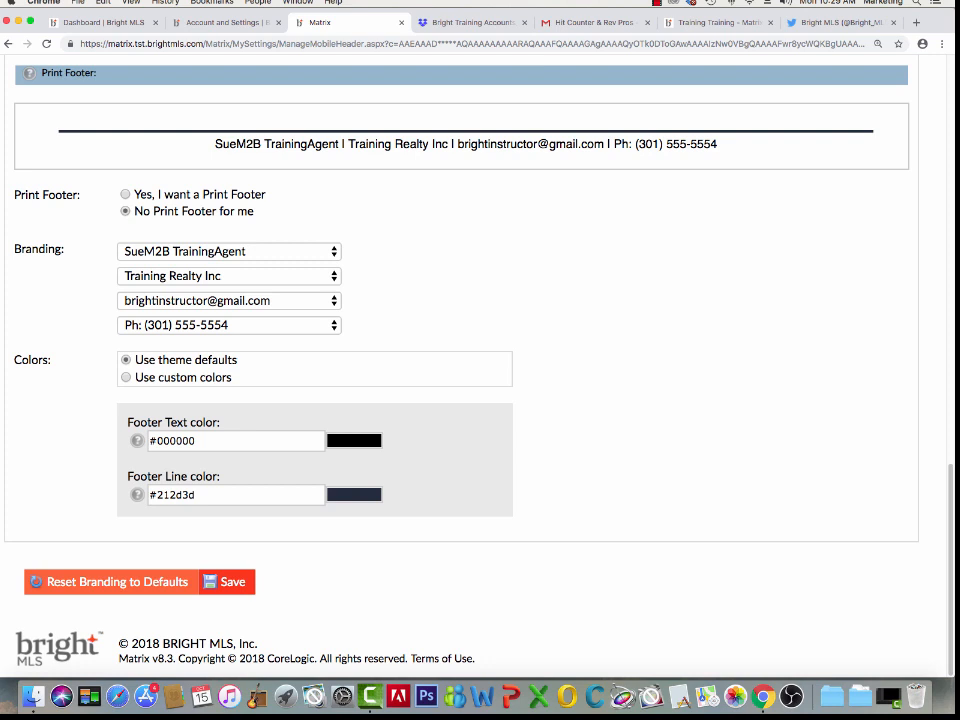
left_click(125, 195)
left_click(229, 325)
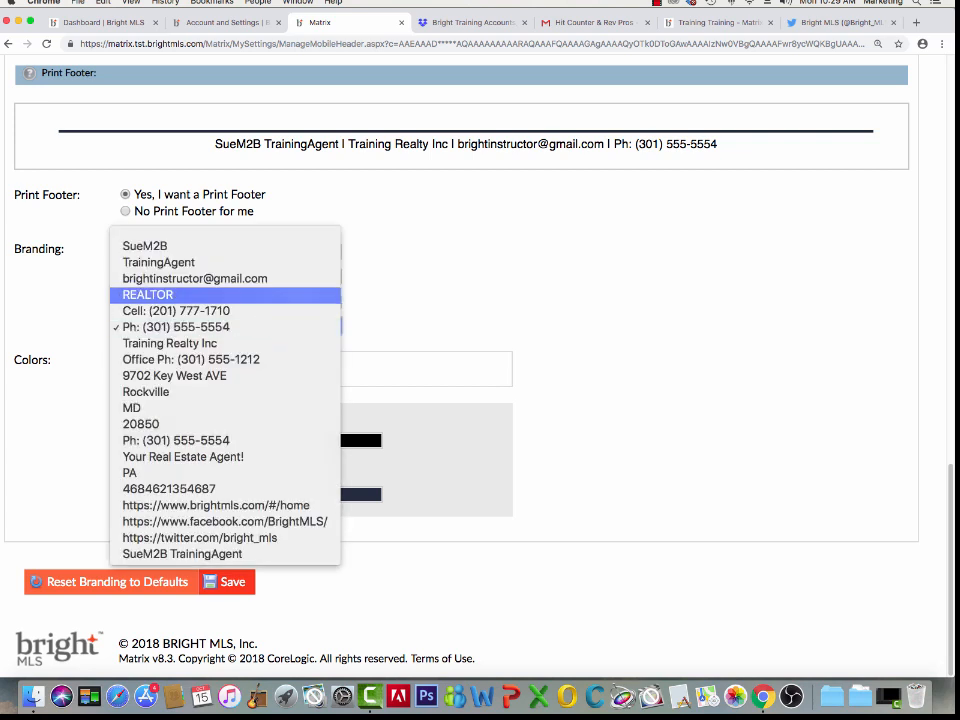
left_click(229, 234)
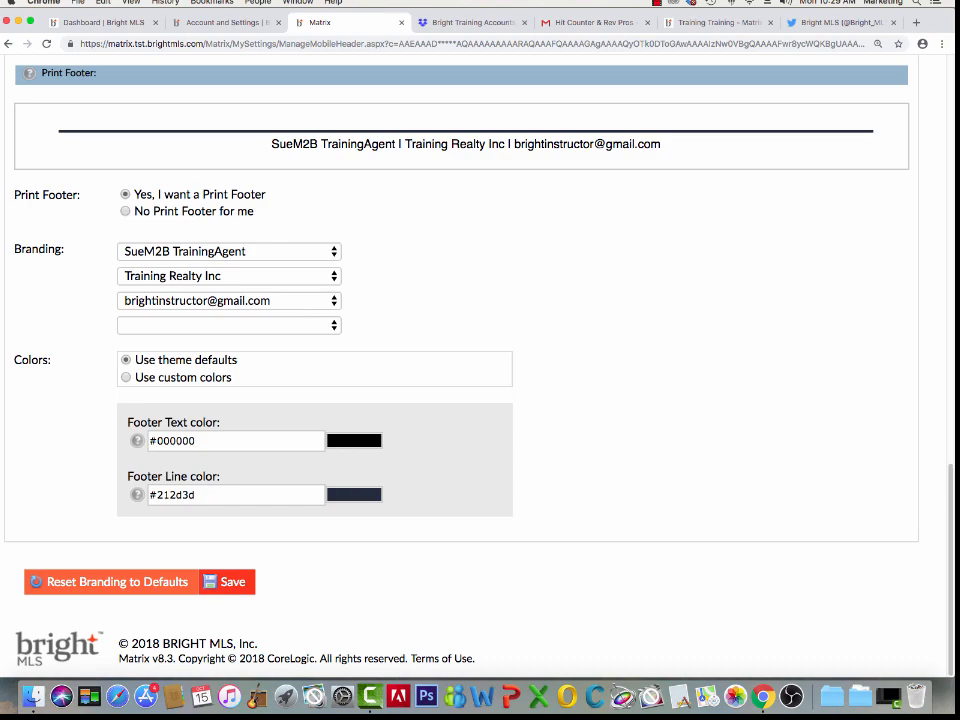
- Use custom colors for the print footer, set the footer line color to yellow #efdb13, and save the header and footer settings
left_click(226, 582)
scroll(460, 360, "down", 10)
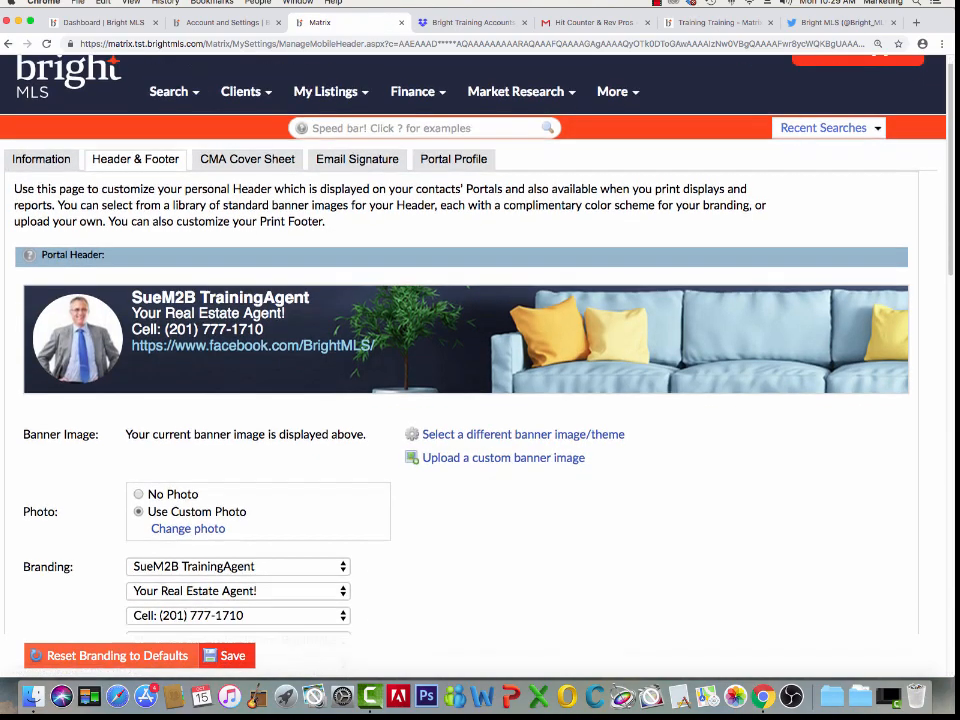
scroll(460, 360, "down", 5)
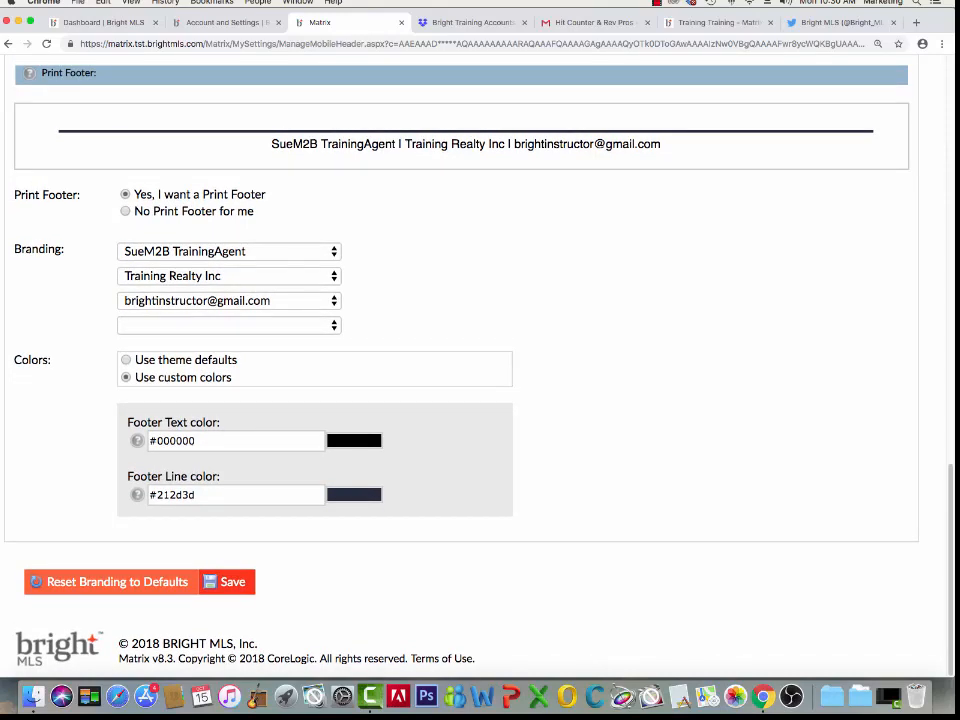
left_click(360, 494)
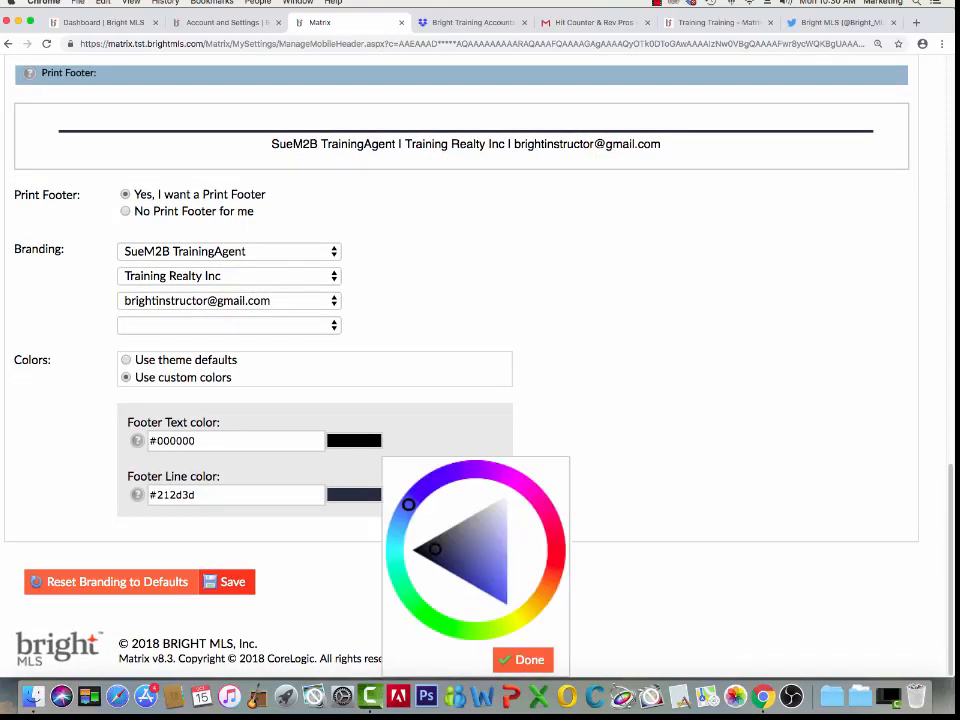
left_click(521, 616)
left_click(471, 572)
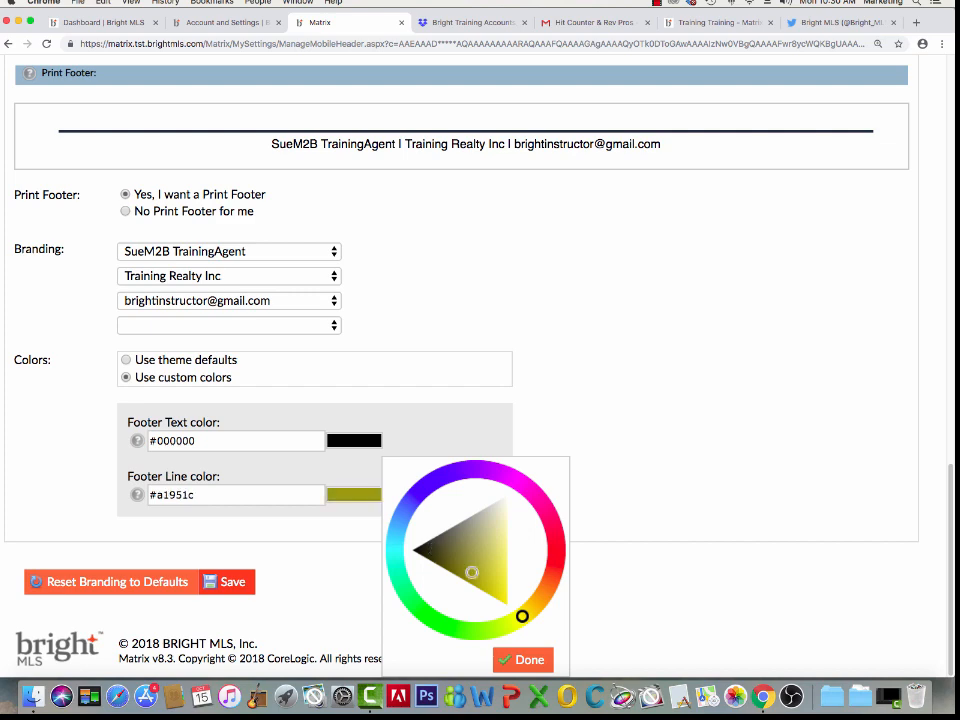
left_click_drag(471, 572, 500, 593)
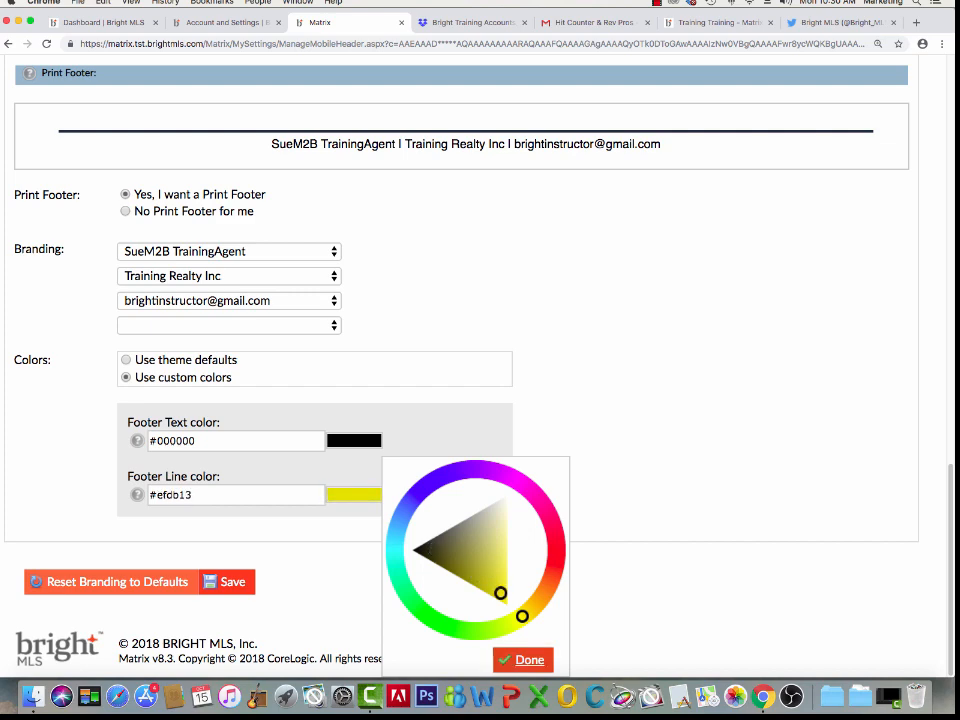
left_click(527, 660)
left_click(231, 581)
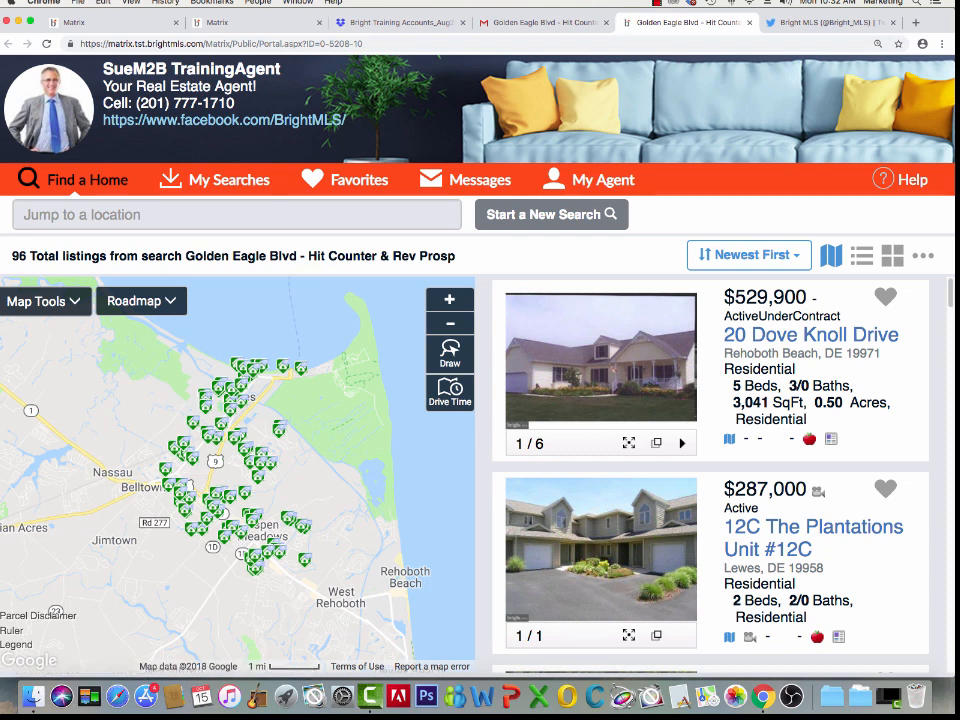
- View the client portal's My Agent page, and open the Contact Information section of the Portal Profile settings in Matrix
left_click(602, 180)
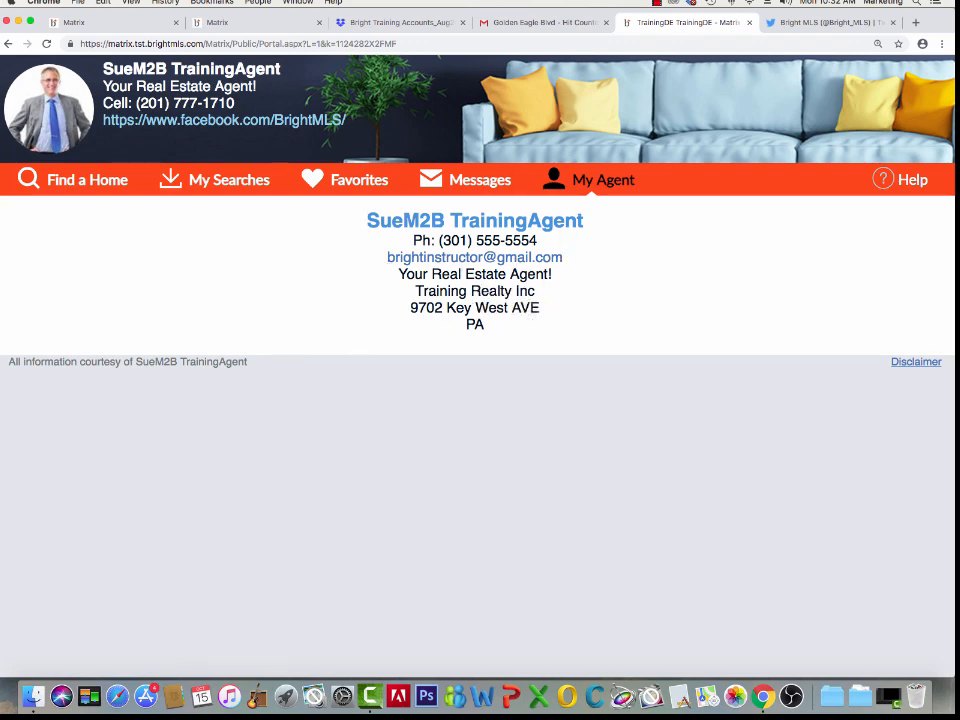
left_click(256, 22)
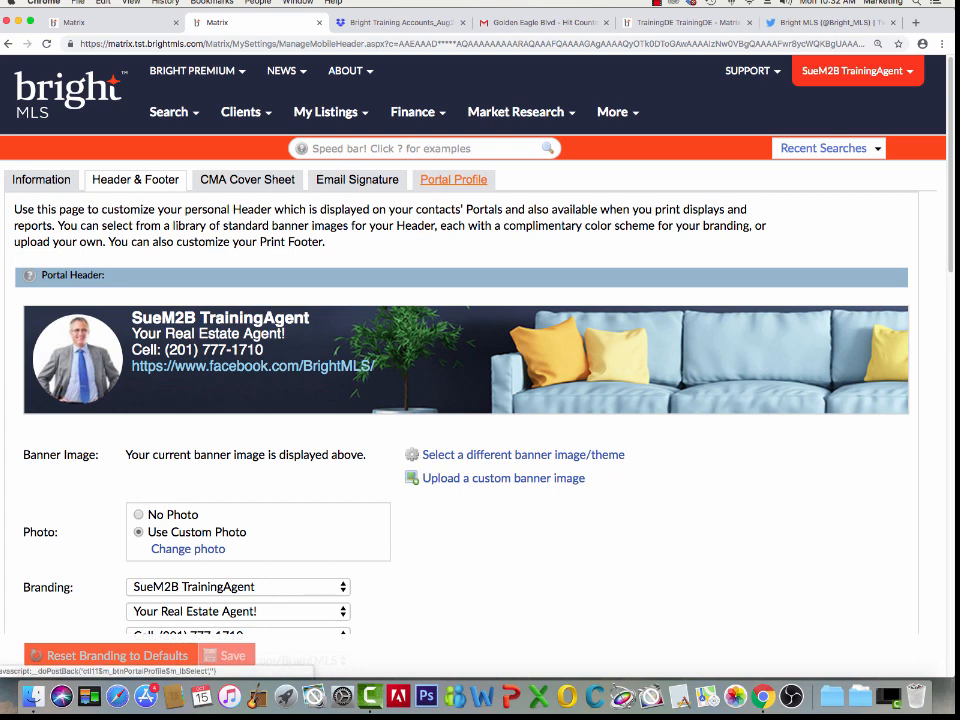
left_click(453, 180)
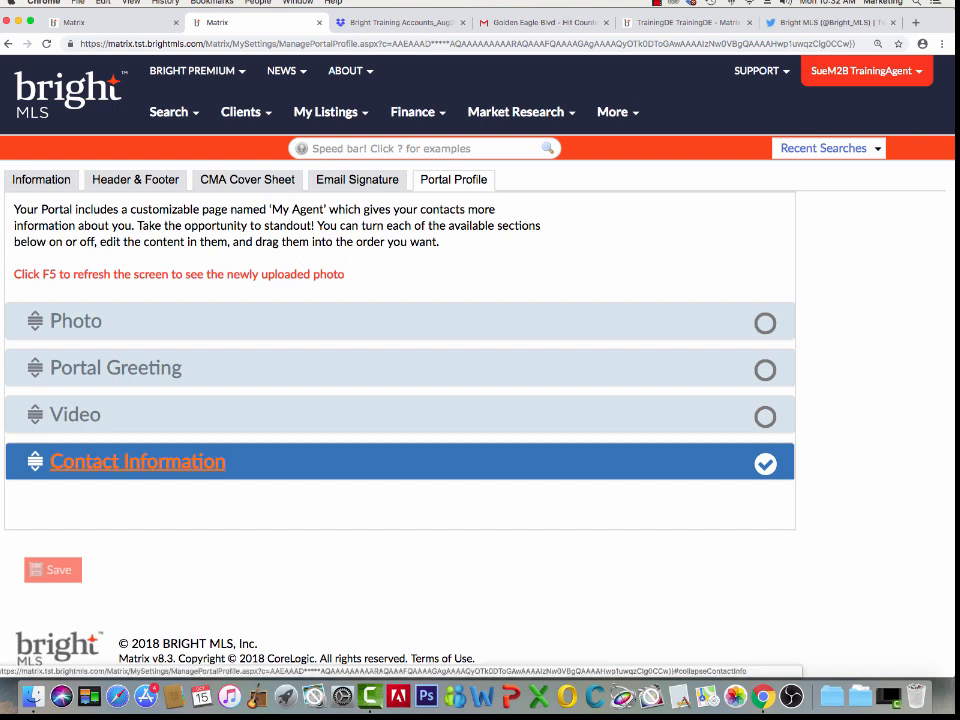
left_click(137, 461)
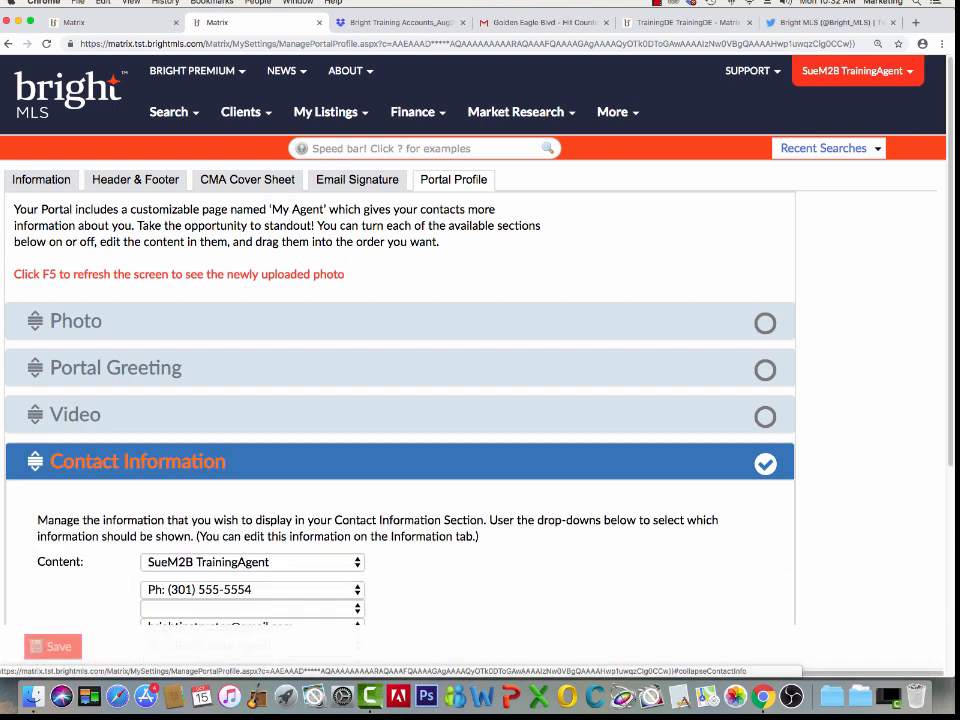
scroll(400, 400, "down", 5)
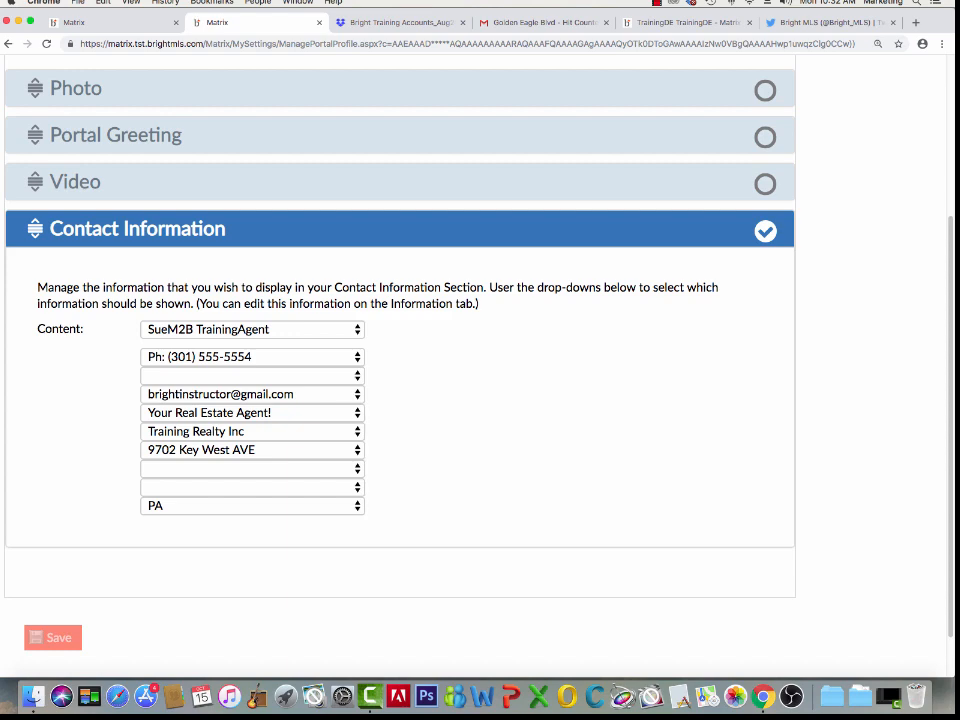
- Replace the contact phone with the agent's cell number, fill the lines after the street with office city and state, and blank the last line
left_click(250, 357)
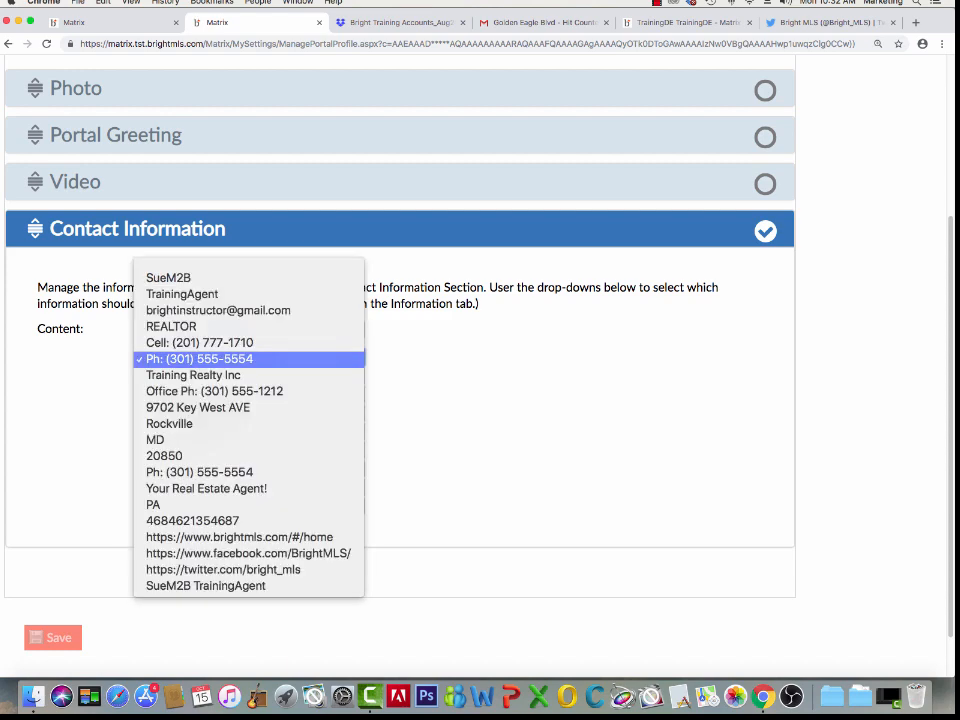
left_click(250, 343)
left_click(250, 376)
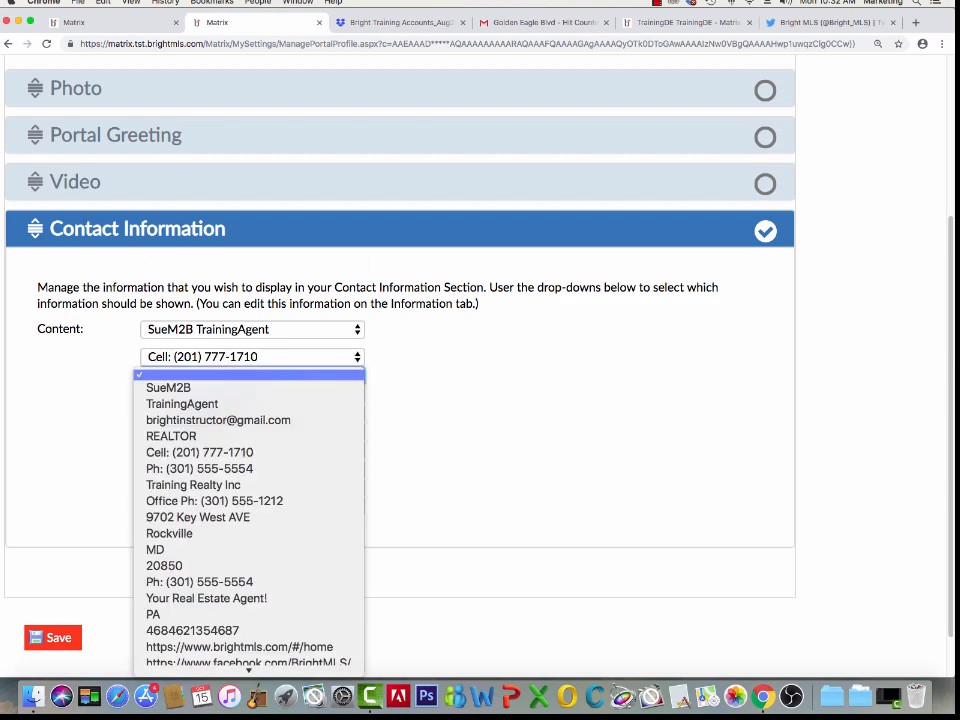
left_click(250, 375)
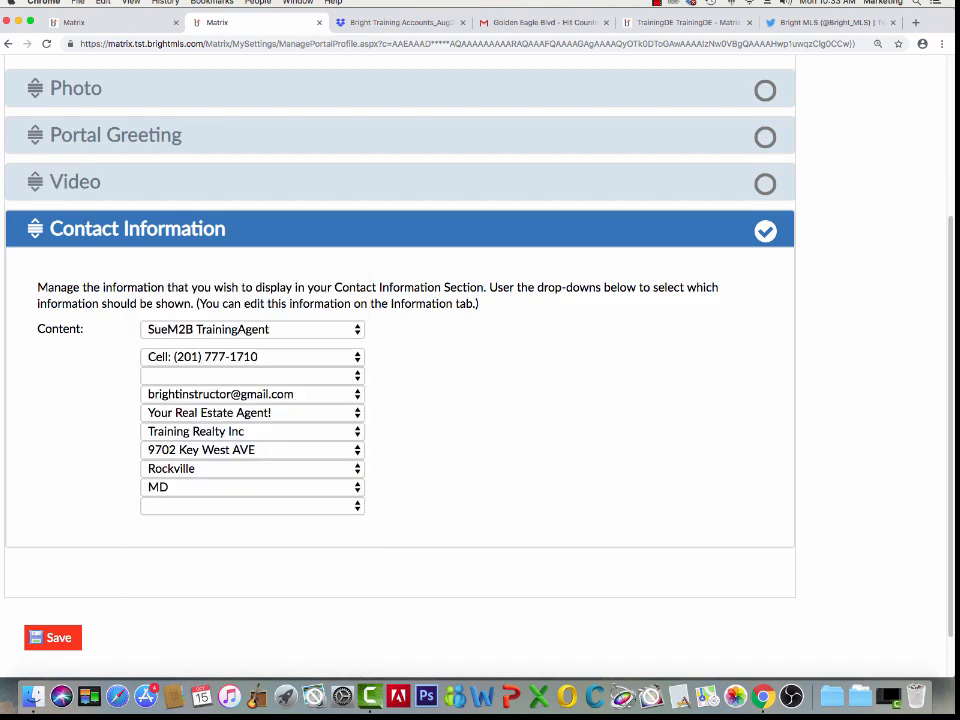
left_click(137, 229)
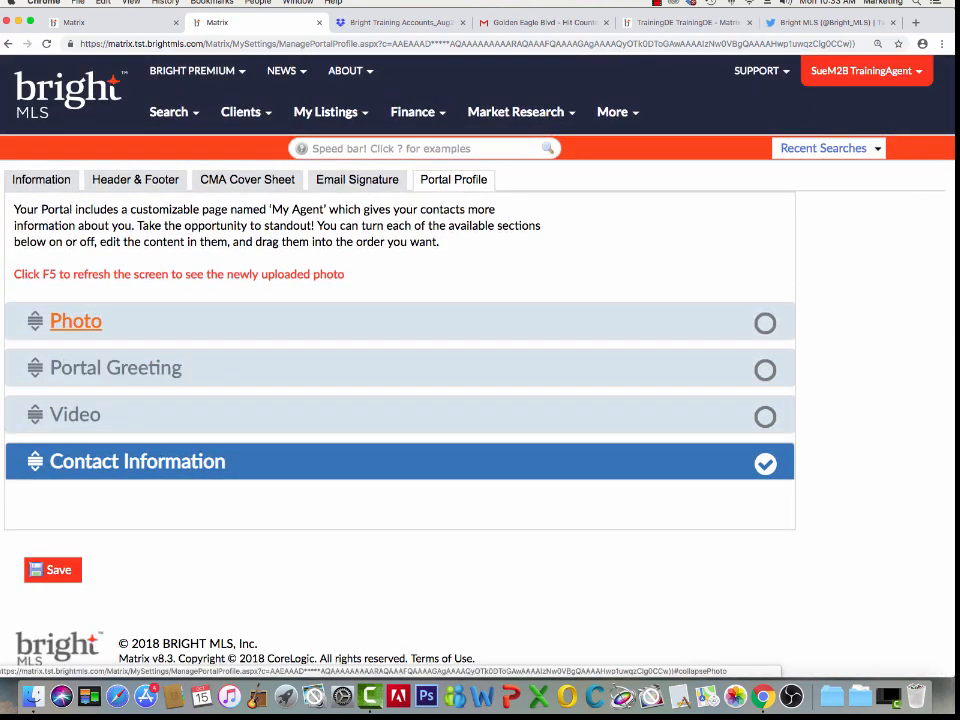
- Upload YoungManLaptop.jpg as the photo for the Portal Profile's My Agent page
left_click(75, 321)
scroll(300, 450, "down", 3)
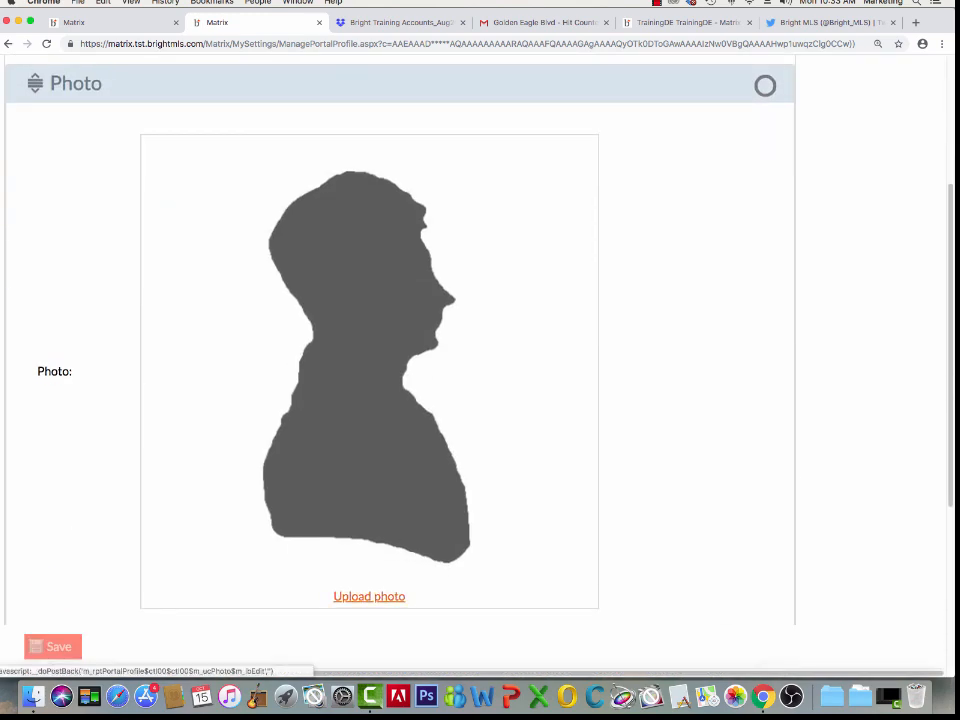
left_click(369, 596)
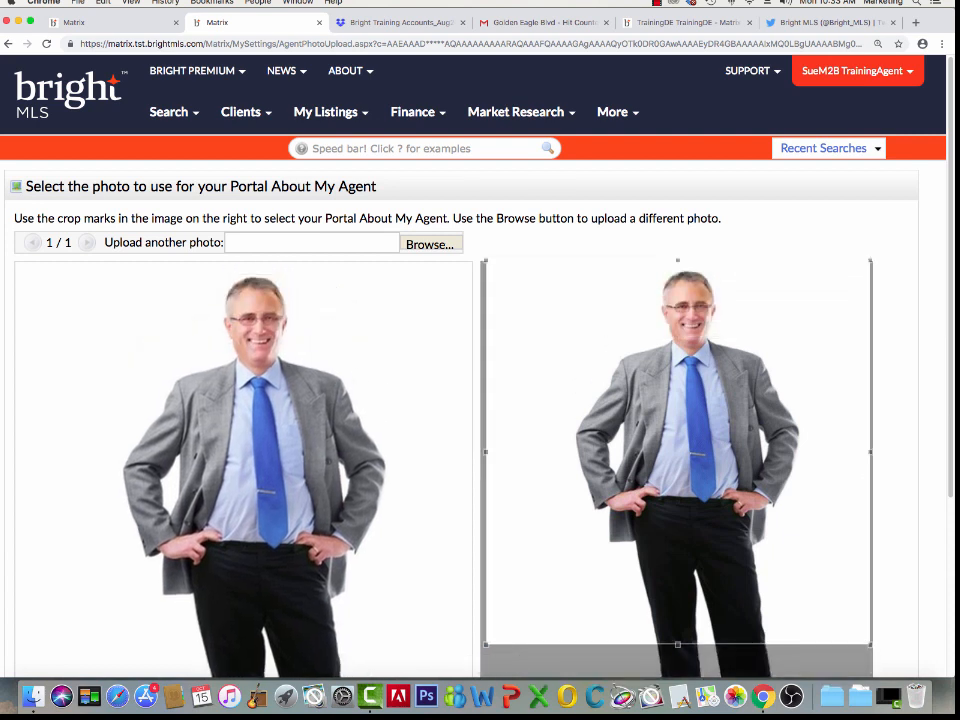
left_click(431, 244)
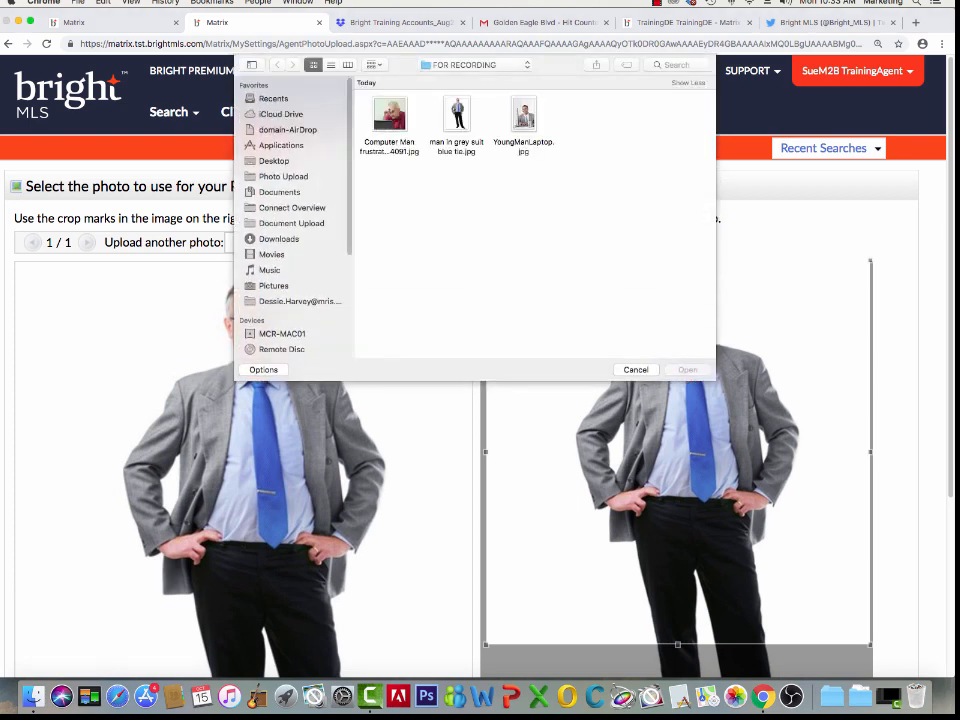
double_click(523, 113)
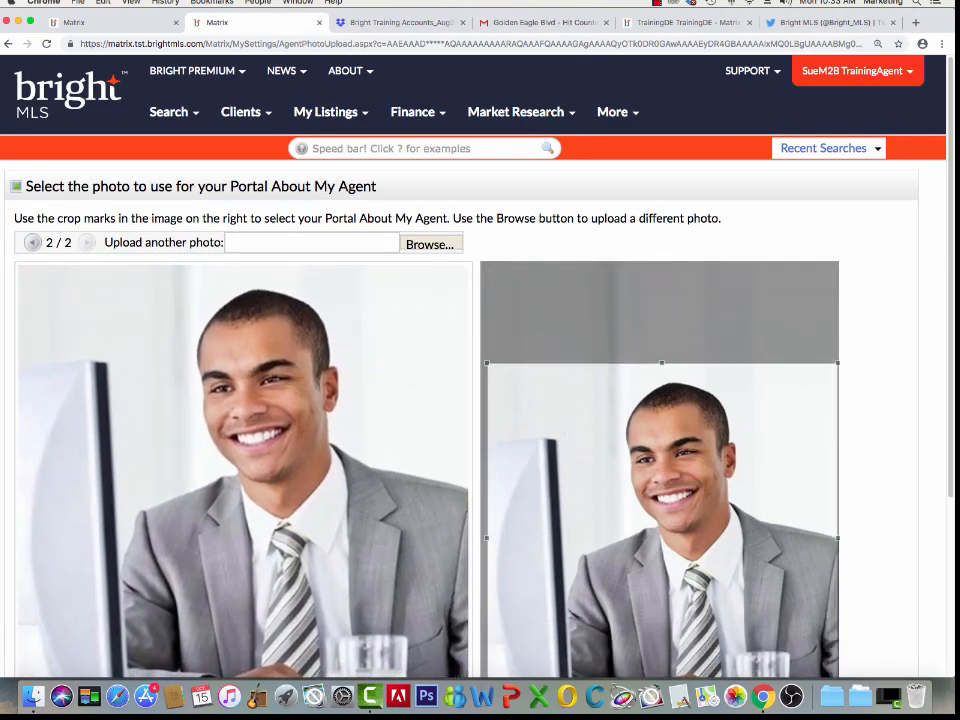
- Crop the My Agent photo closely around the man's head and upper body, and save the photo
scroll(480, 400, "down", 3)
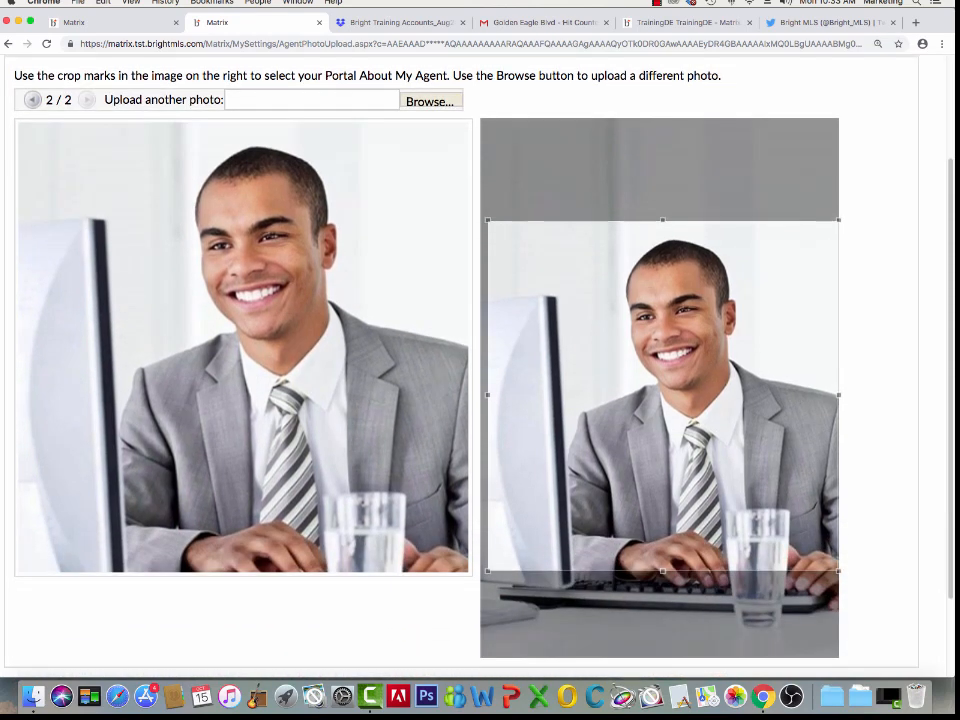
left_click_drag(487, 220, 574, 307)
left_click_drag(706, 438, 687, 354)
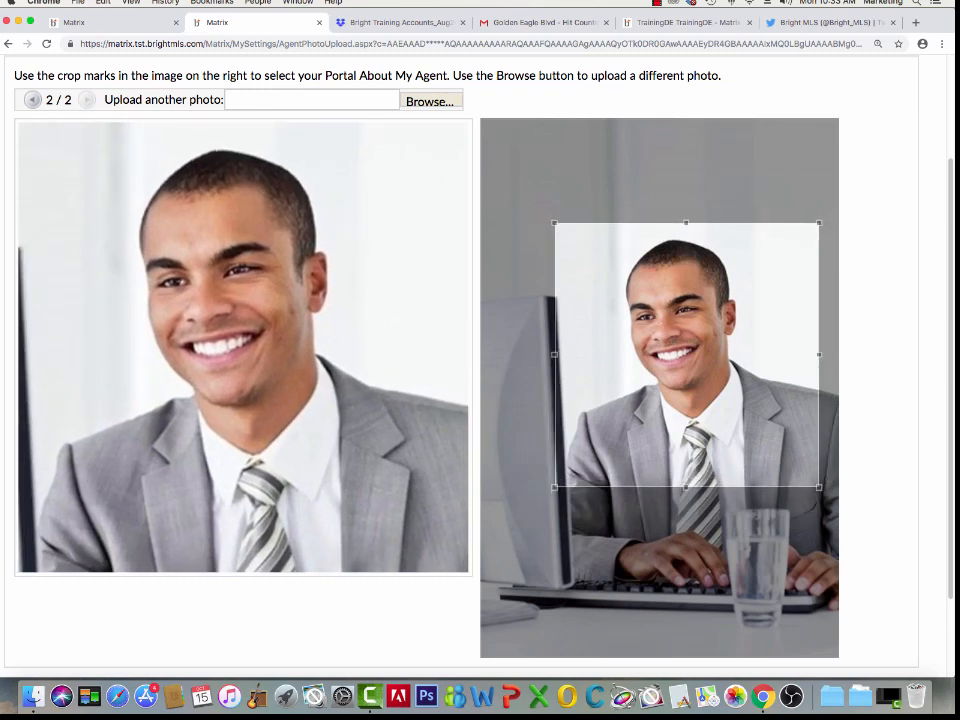
scroll(110, 590, "down", 2)
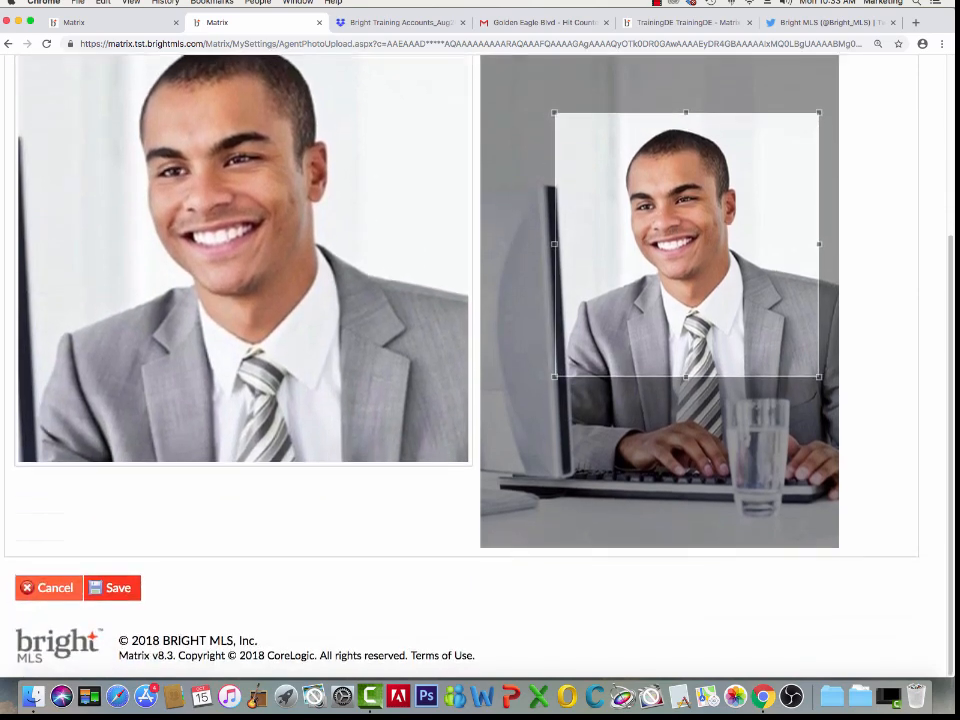
left_click(112, 591)
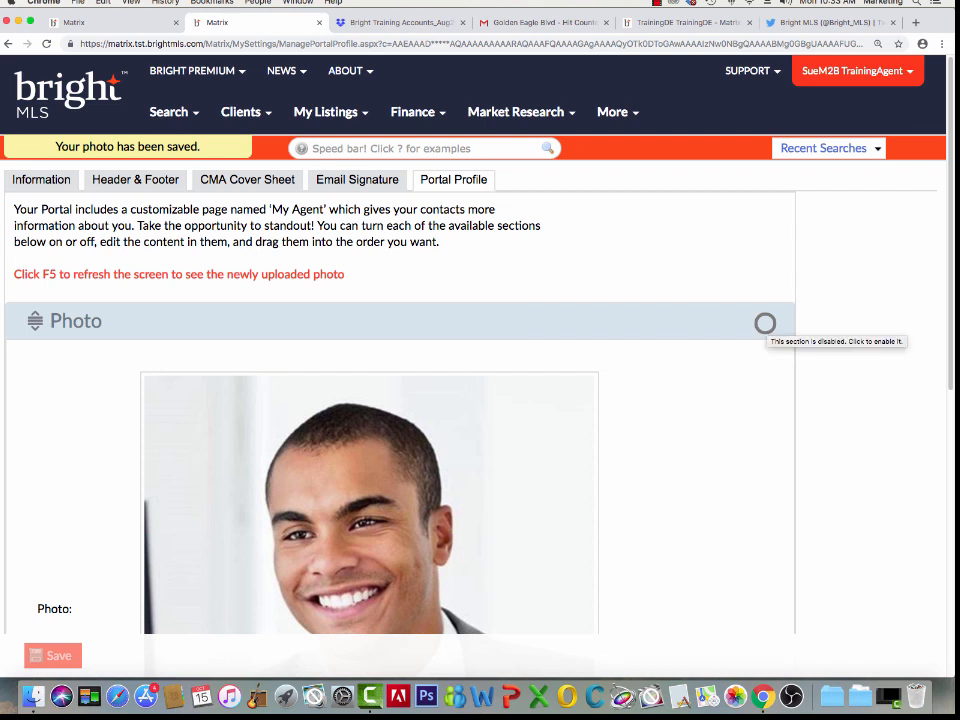
- Enable the Photo section, then fill and enable Portal Greeting with the article text titled "Summer slowdown may yield brisk fall housing market in the District"
left_click(765, 323)
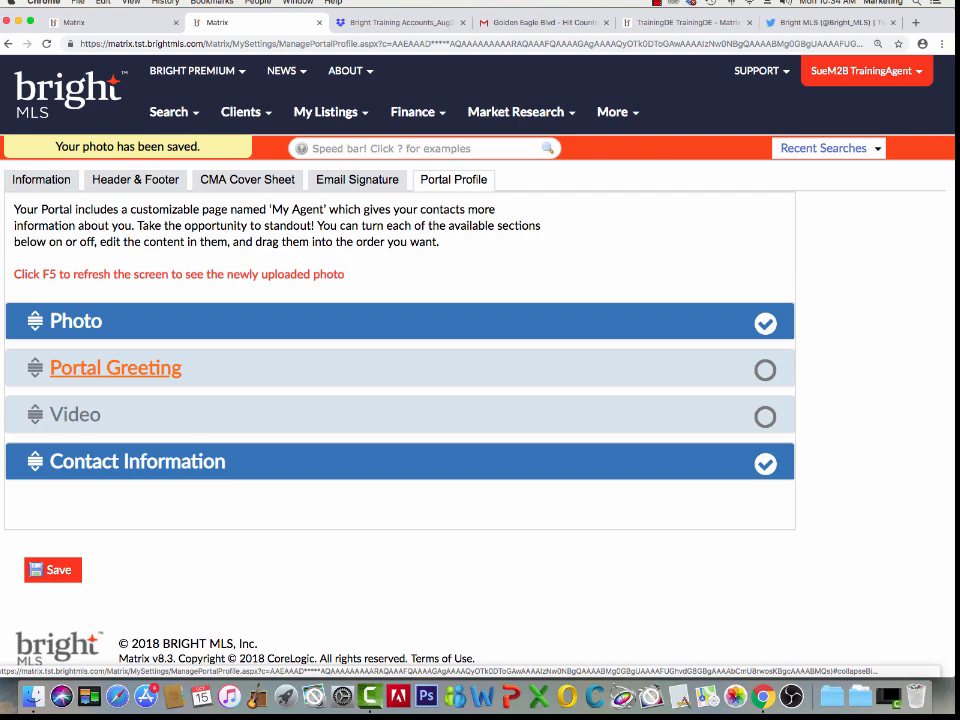
left_click(115, 368)
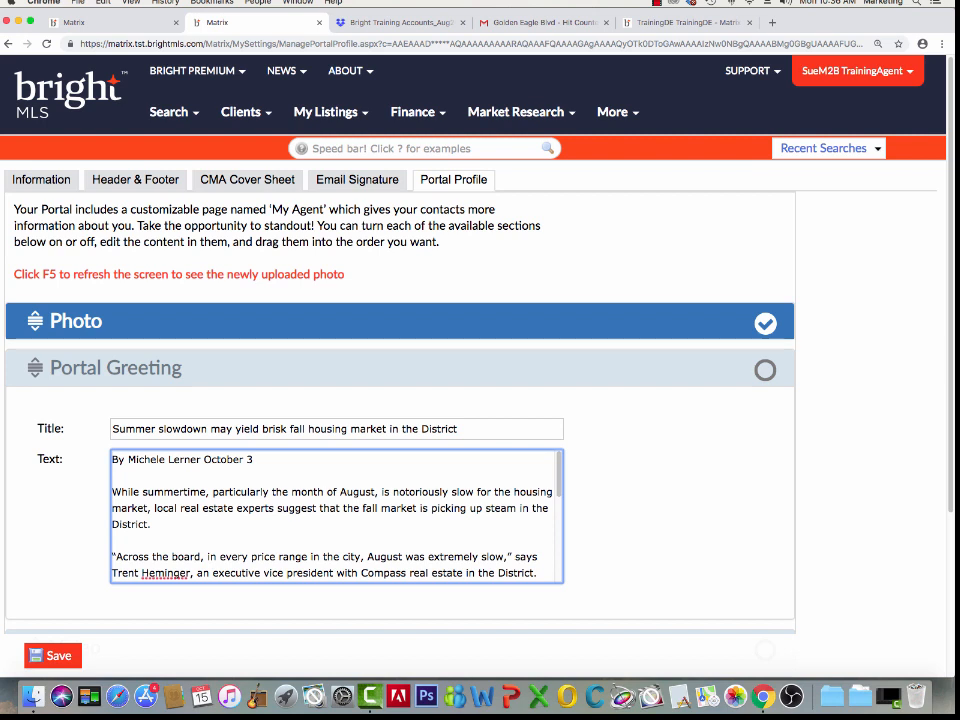
left_click(765, 370)
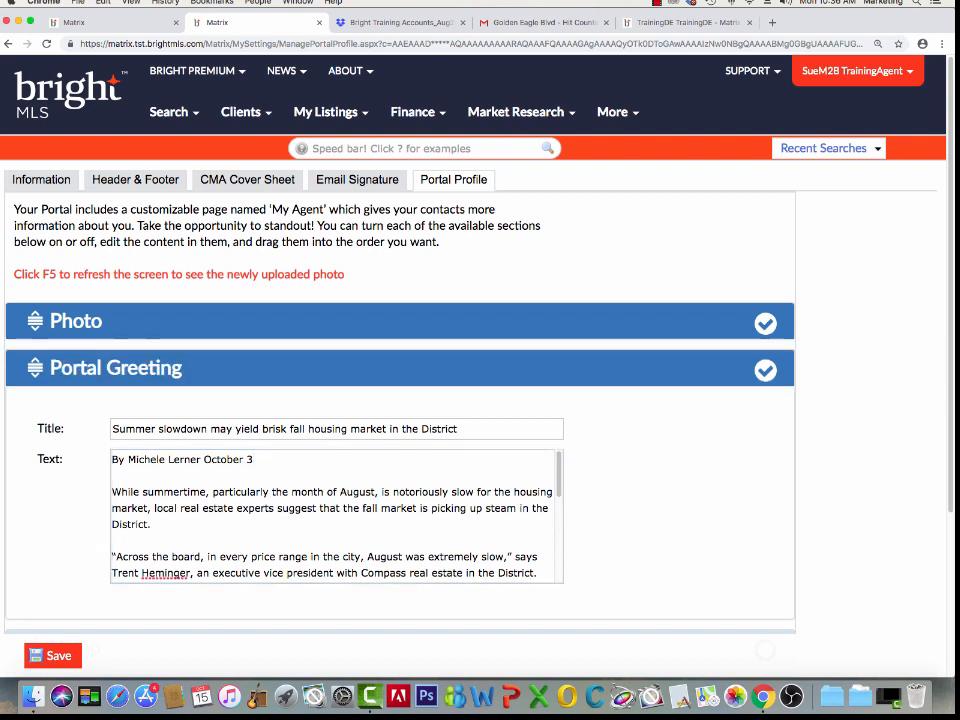
left_click(115, 368)
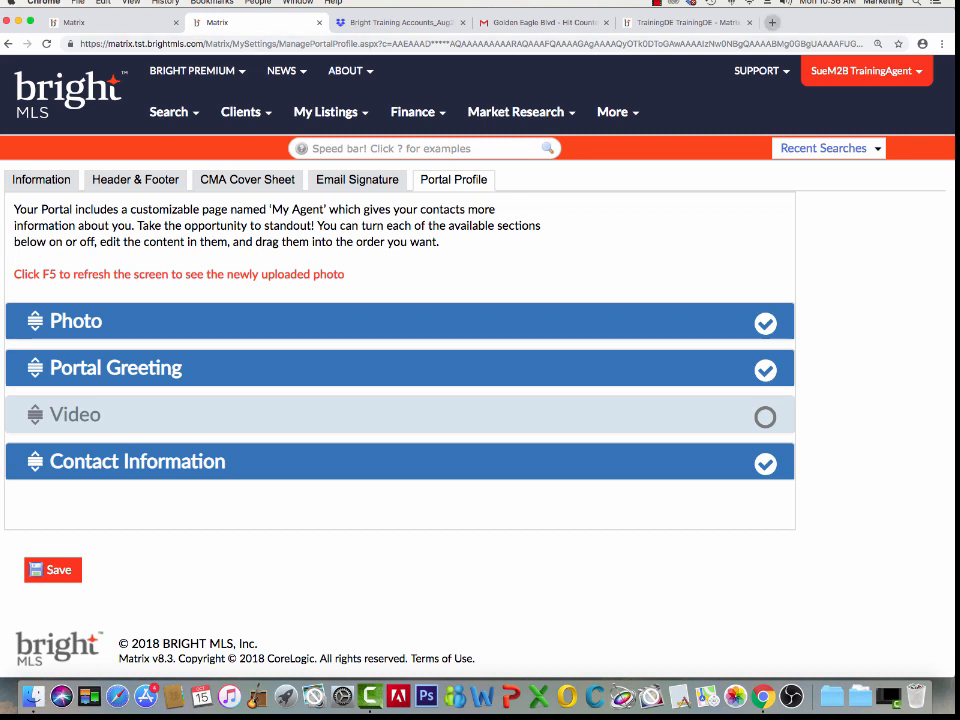
left_click(75, 414)
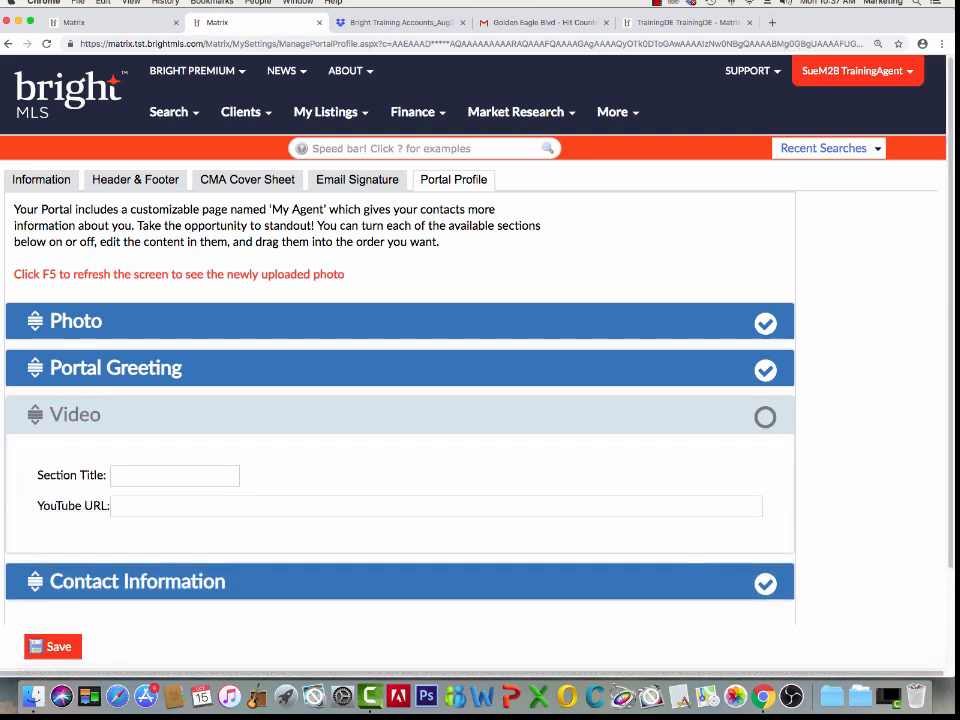
right_click(158, 505)
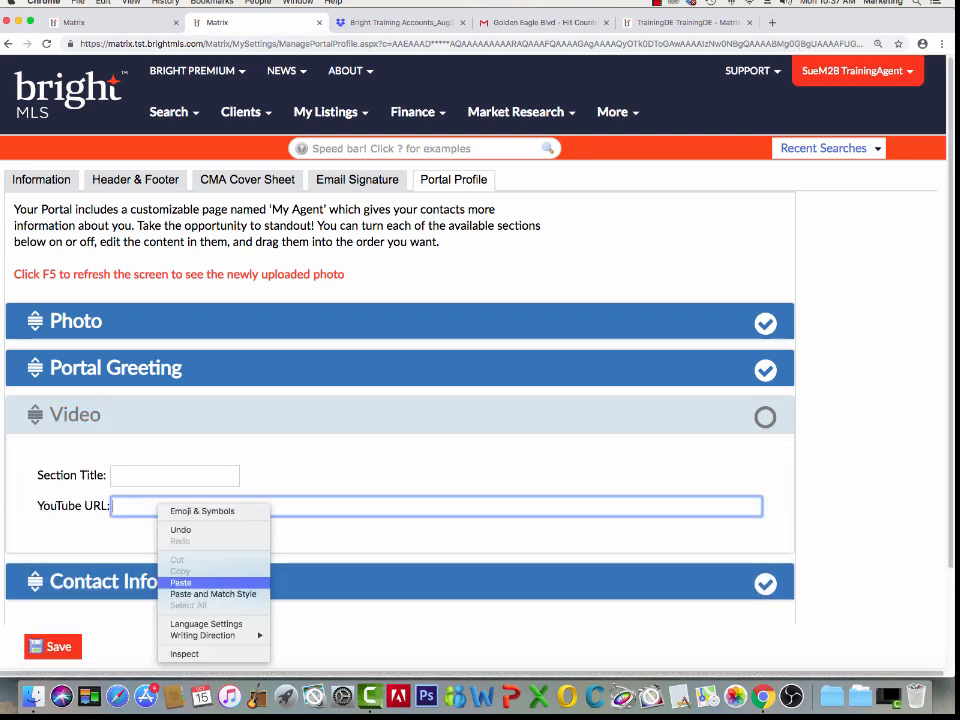
left_click(181, 582)
left_click(174, 476)
type("Using Your")
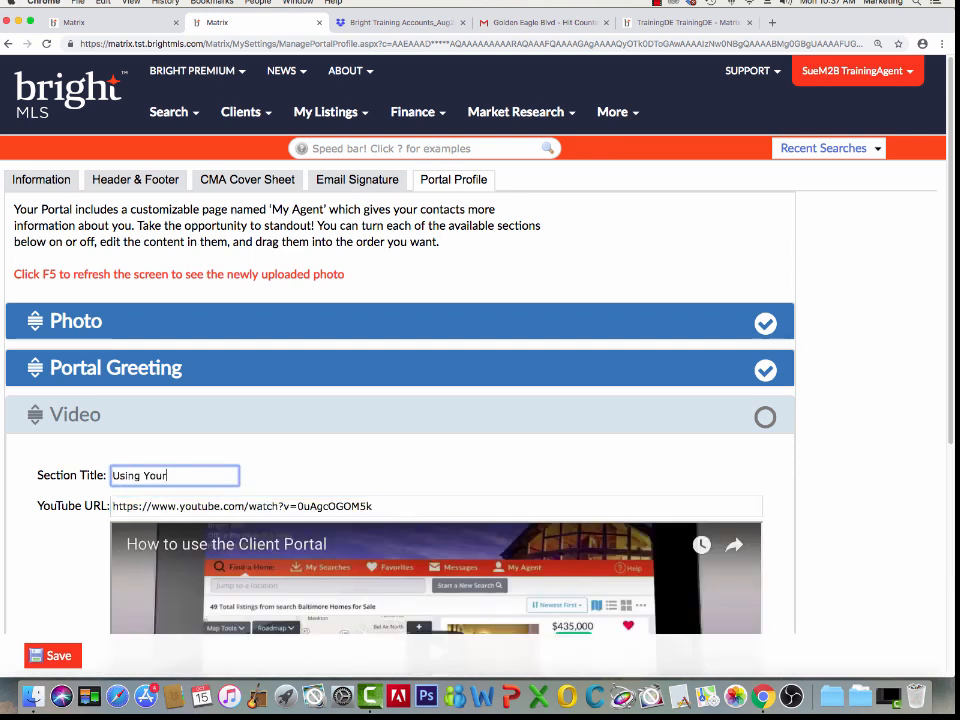
type(" Client Portal")
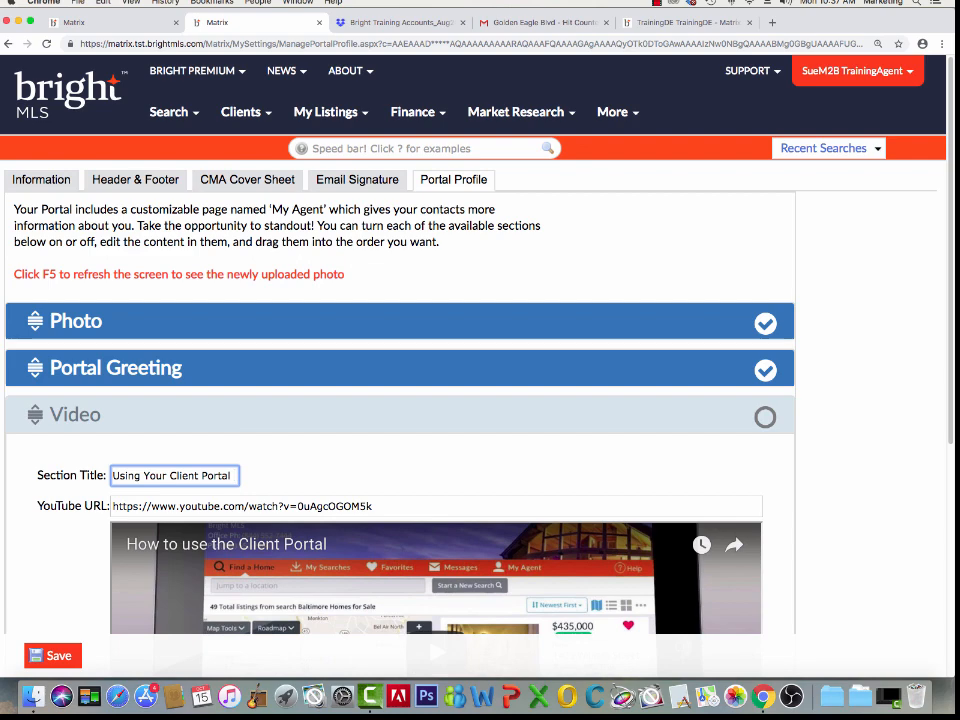
- Enable the Video section and save the Portal Profile changes
scroll(322, 371, "down", 5)
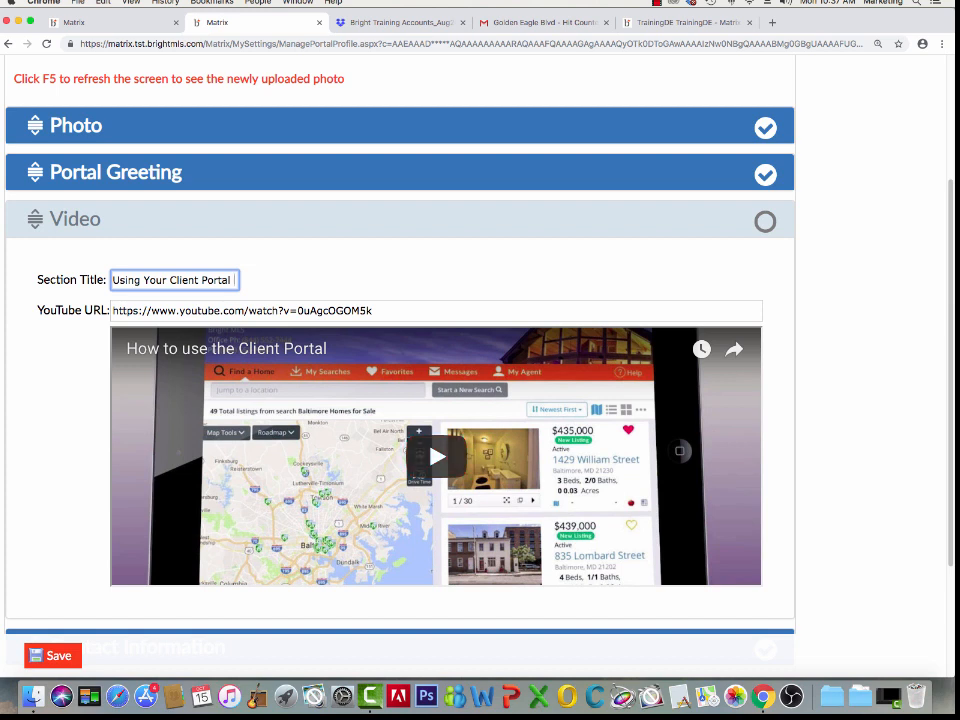
left_click(765, 221)
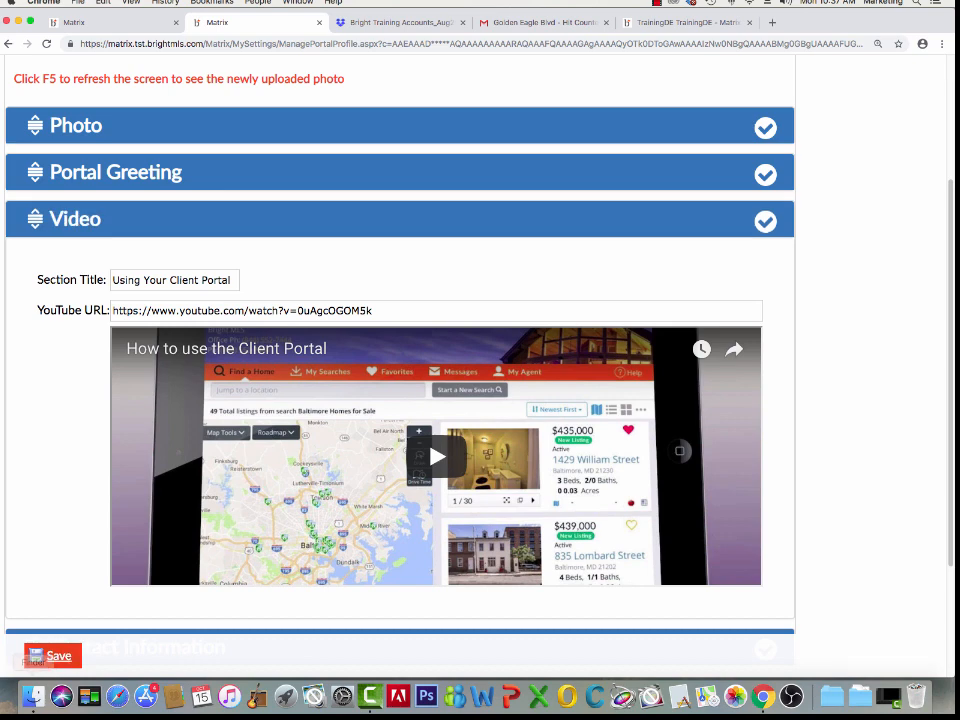
left_click(55, 656)
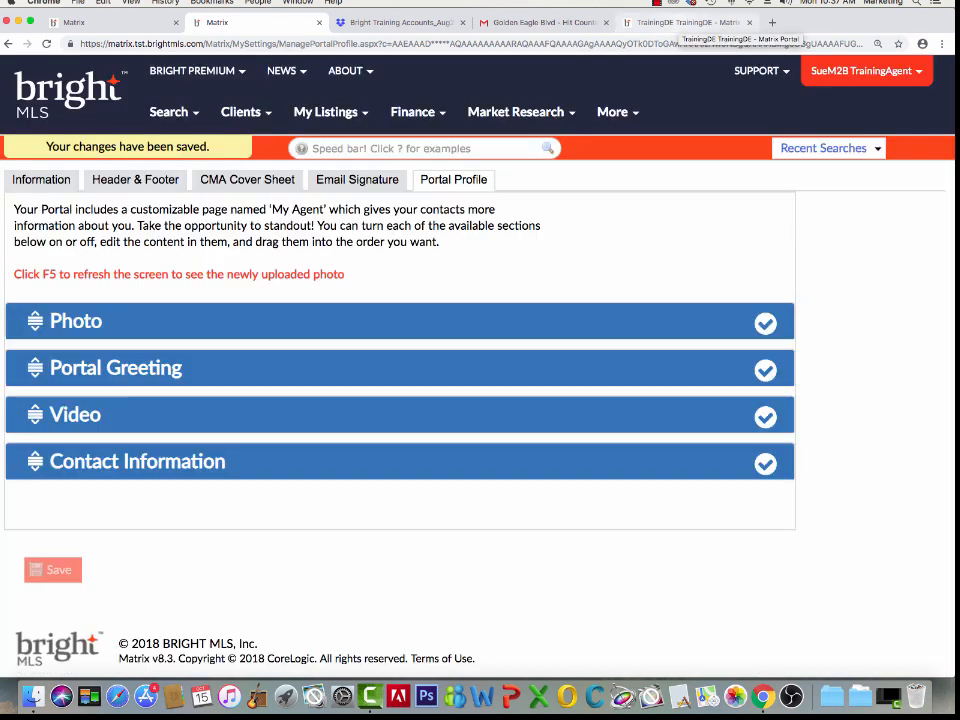
- Review the photo, greeting, video and contact details on the client portal's My Agent page
left_click(688, 22)
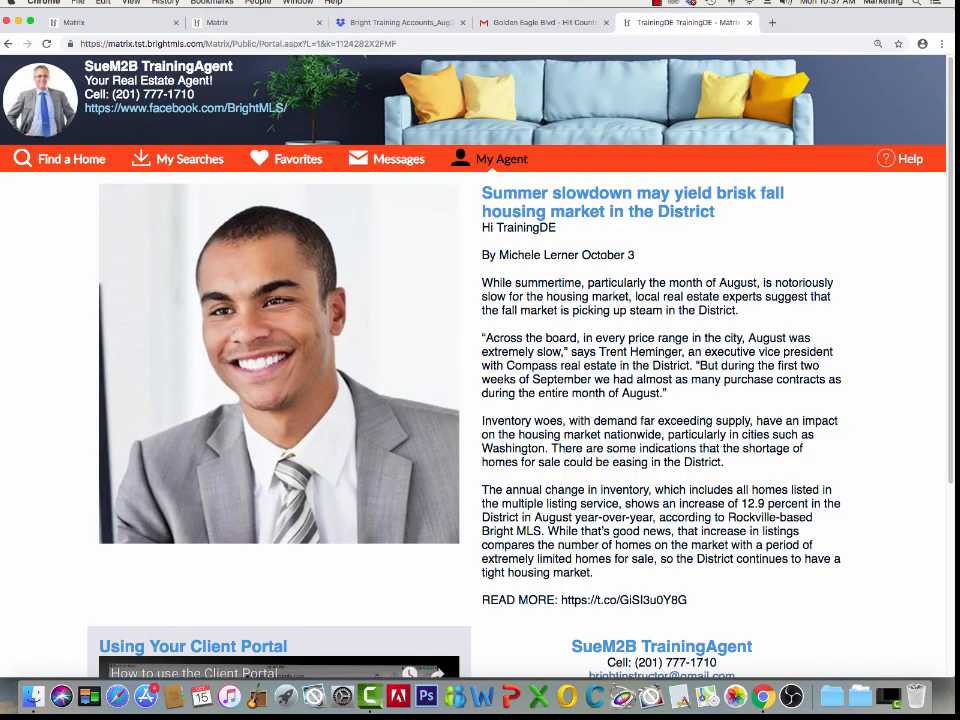
scroll(475, 360, "down", 5)
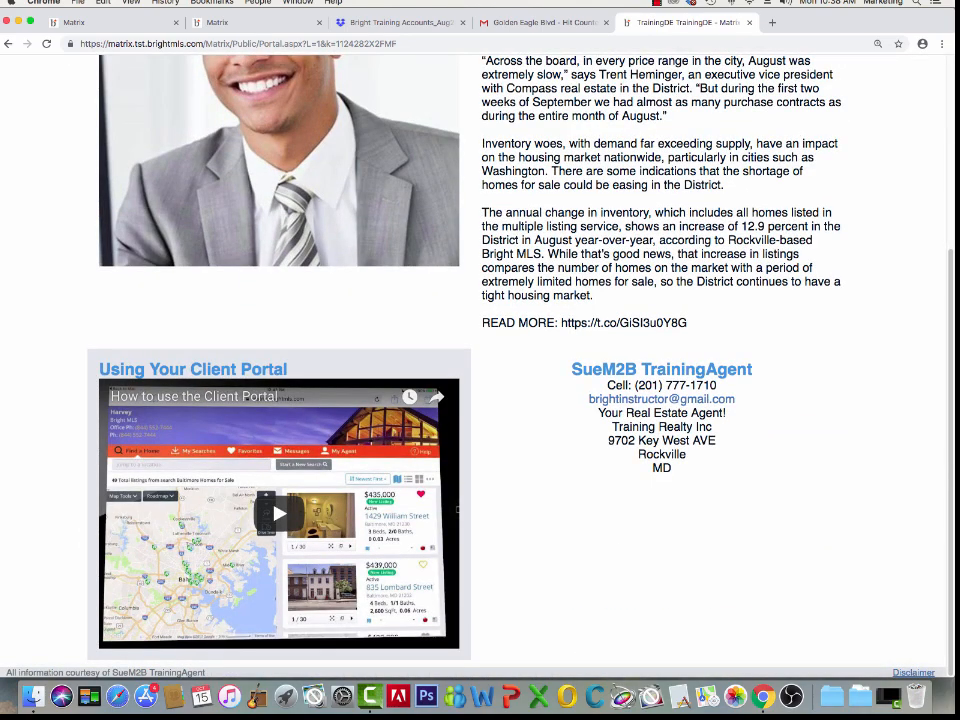
scroll(457, 510, "up", 5)
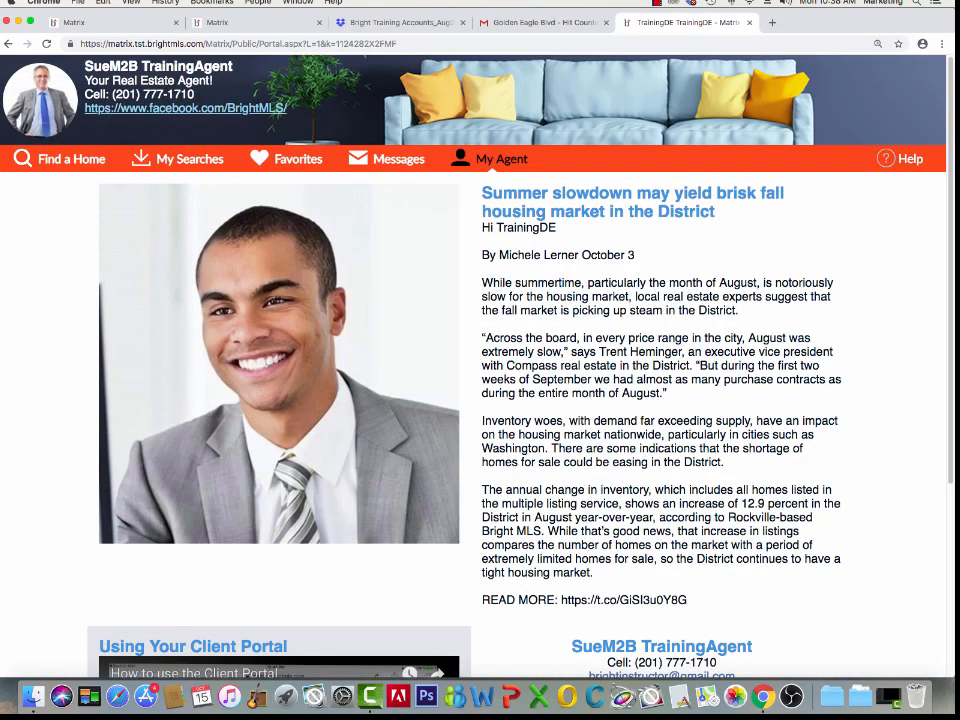
scroll(456, 510, "down", 5)
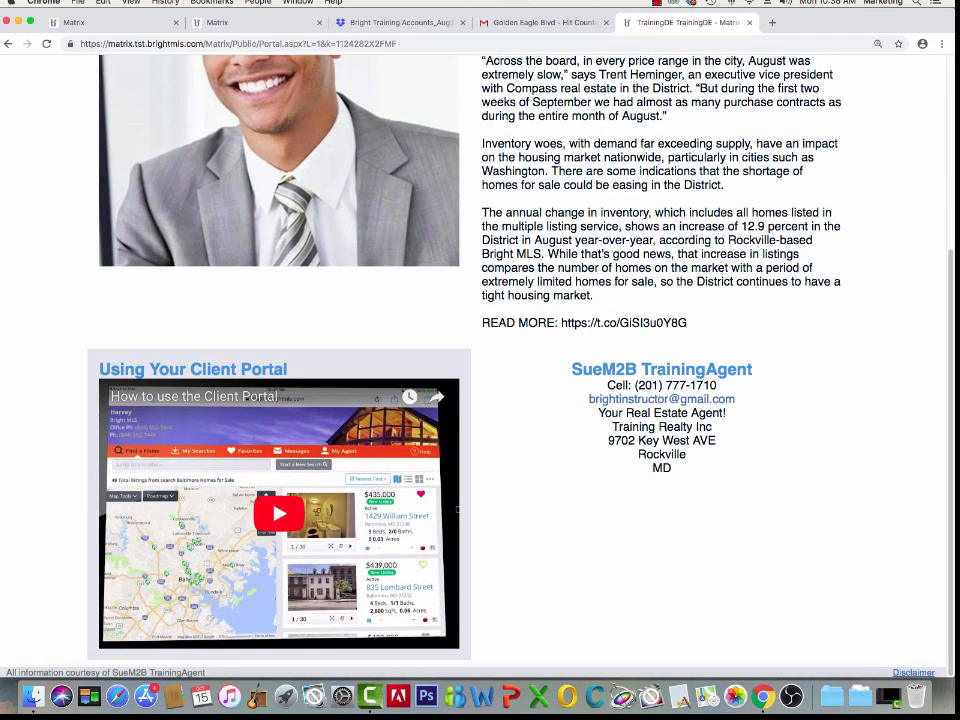
scroll(279, 513, "up", 5)
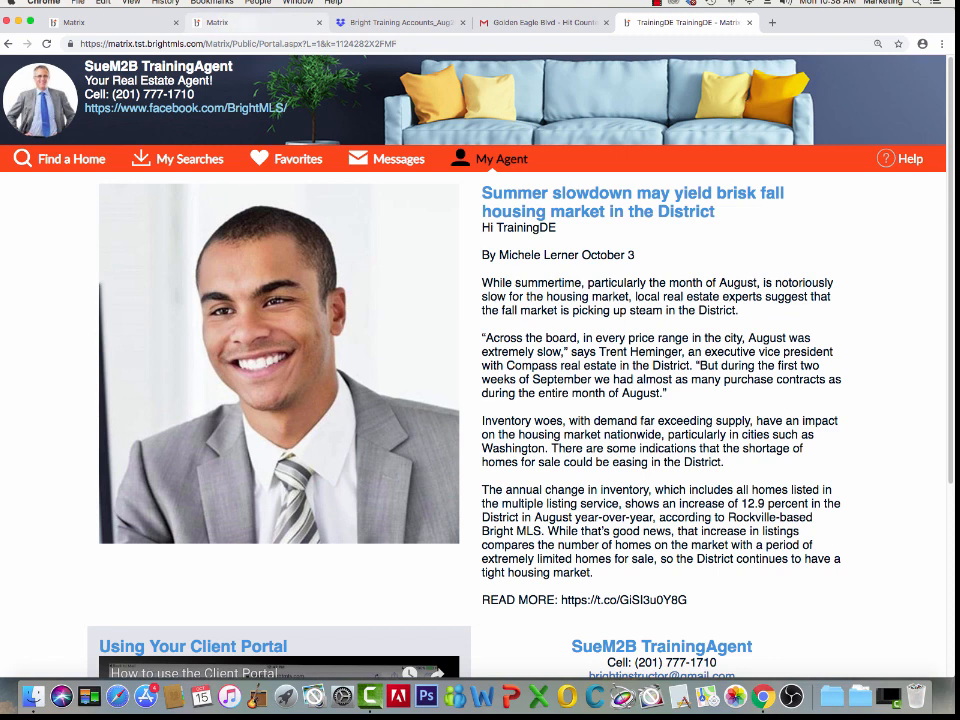
- Reorder the Portal Profile sections to Video, Portal Greeting, Photo, Contact Information, save, and check the order on the portal's My Agent page
left_click(240, 22)
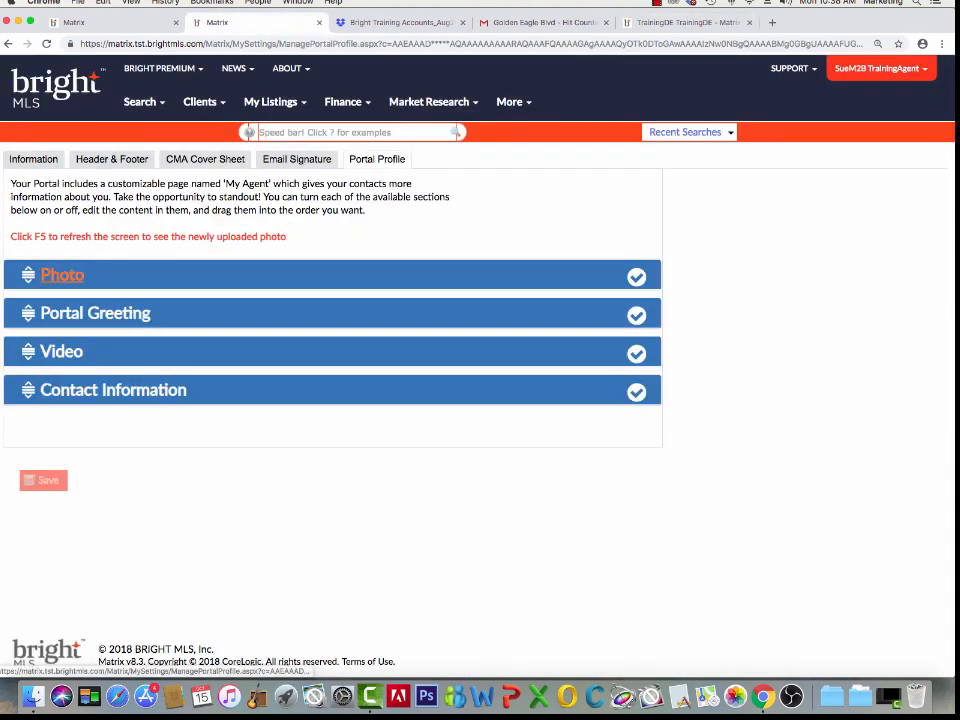
left_click_drag(28, 352, 28, 275)
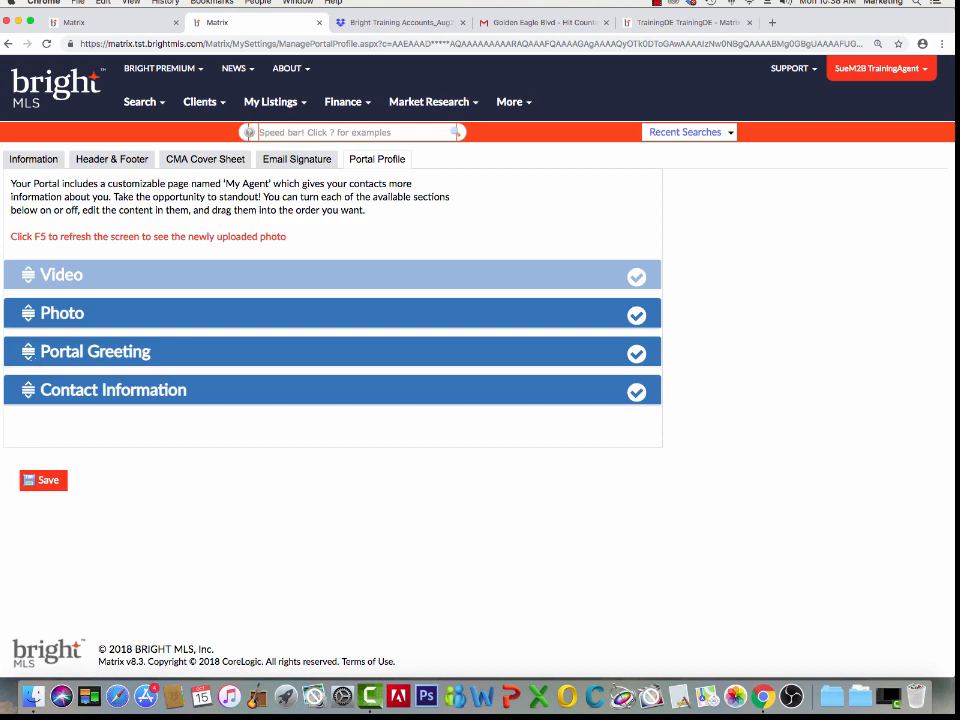
left_click_drag(28, 351, 28, 313)
left_click(43, 480)
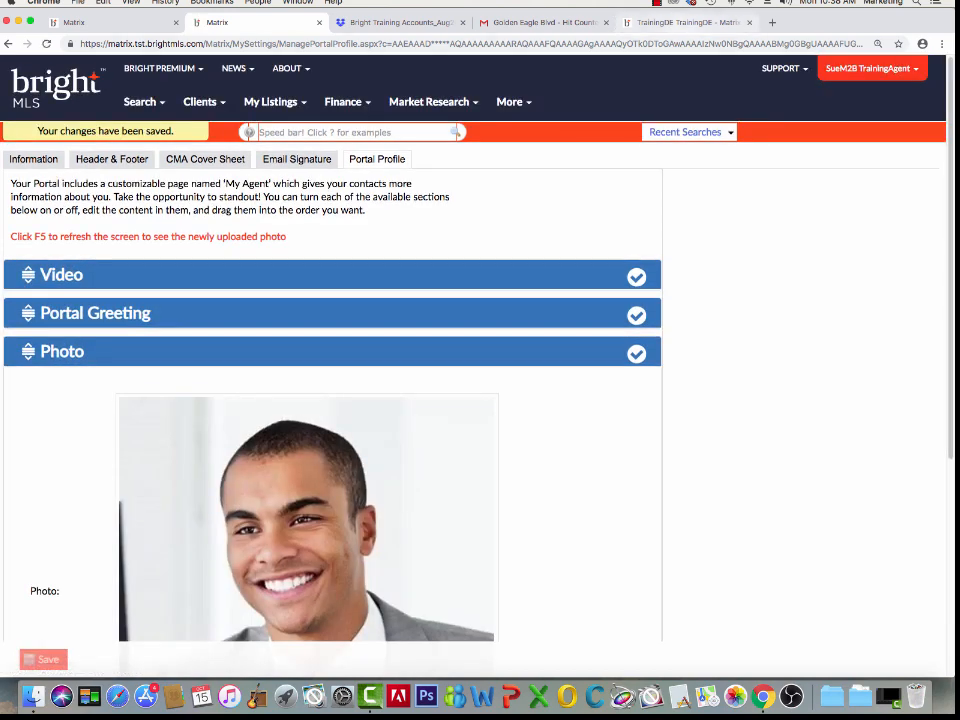
left_click(687, 22)
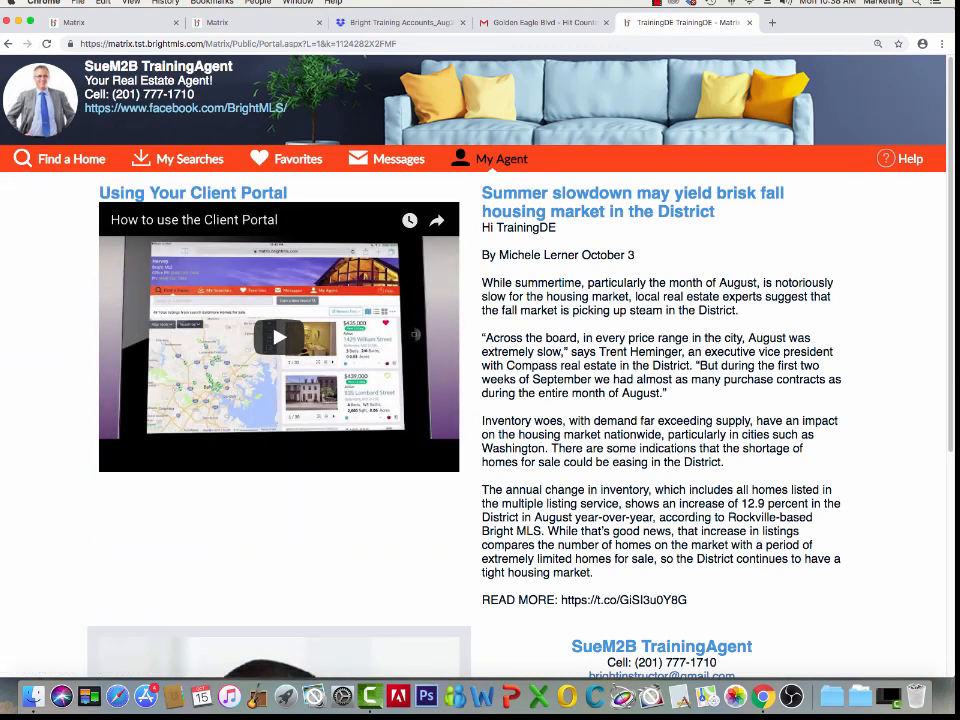
- In Matrix's Email Signature settings, add the agent's cell number, "Your Real estate Agent!" and the e-mail address under the name, and bold the name
left_click(228, 22)
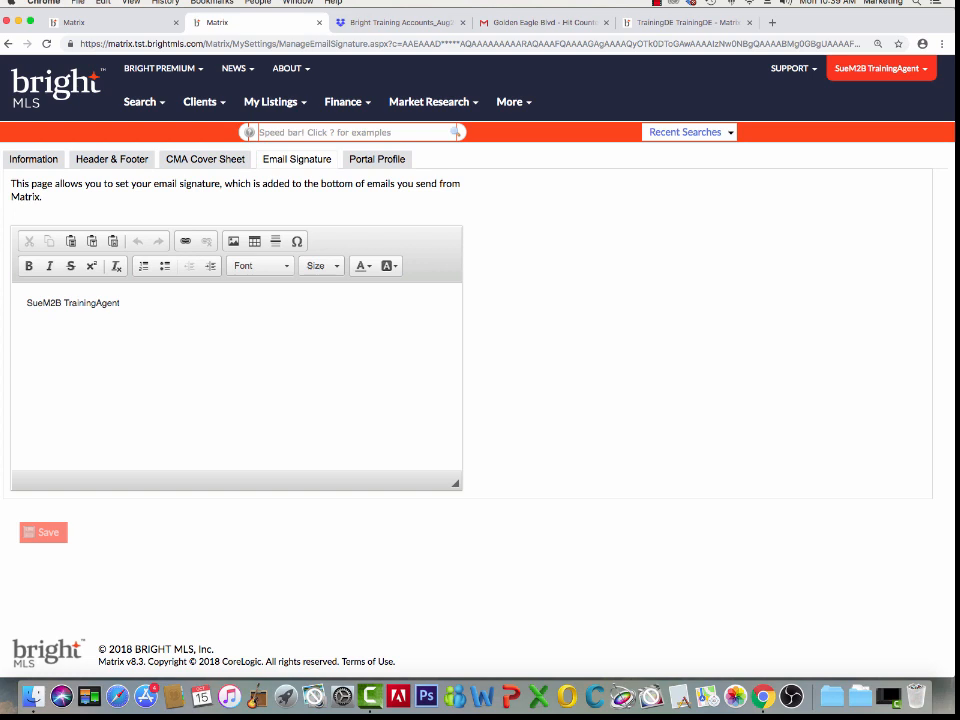
left_click(28, 313)
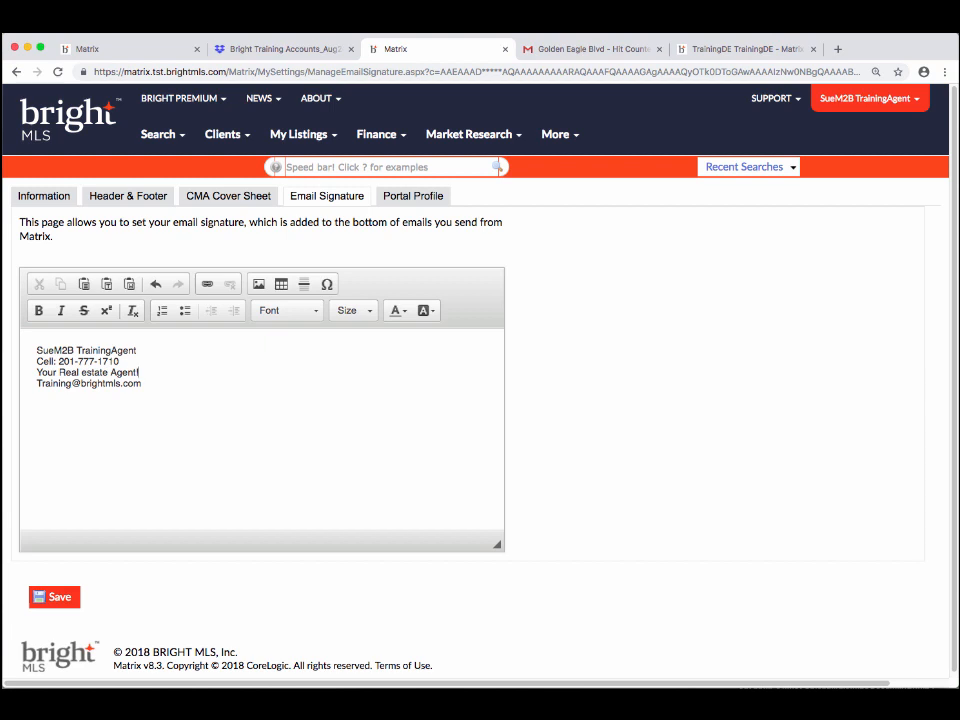
triple_click(82, 351)
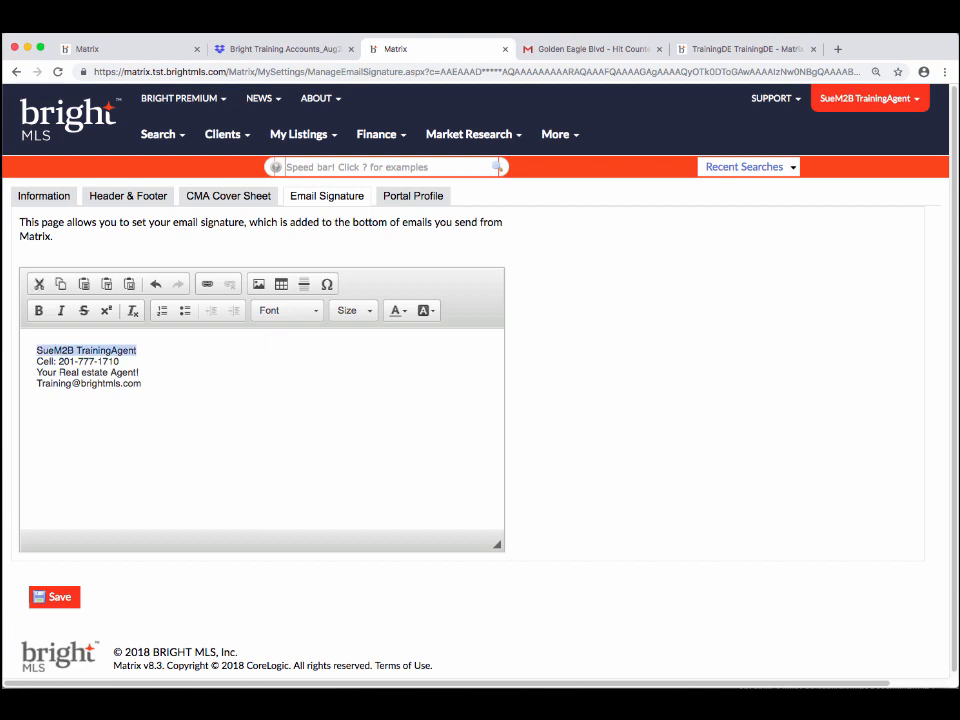
left_click(38, 310)
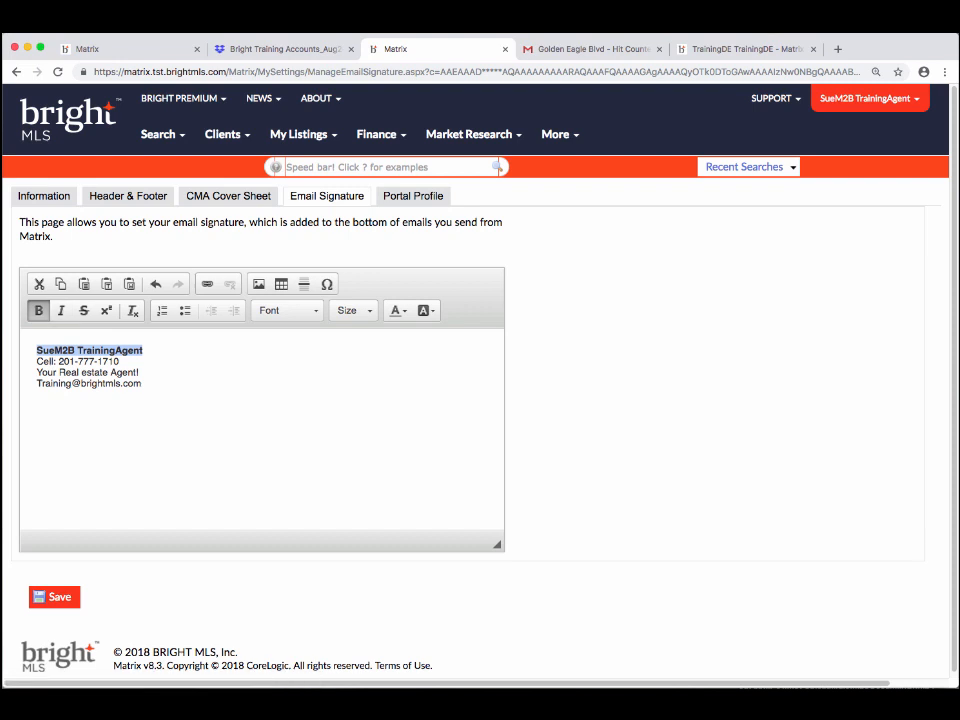
- Turn the e-mail address in the signature into an E-mail link that points to the same address
left_click_drag(36, 383, 142, 383)
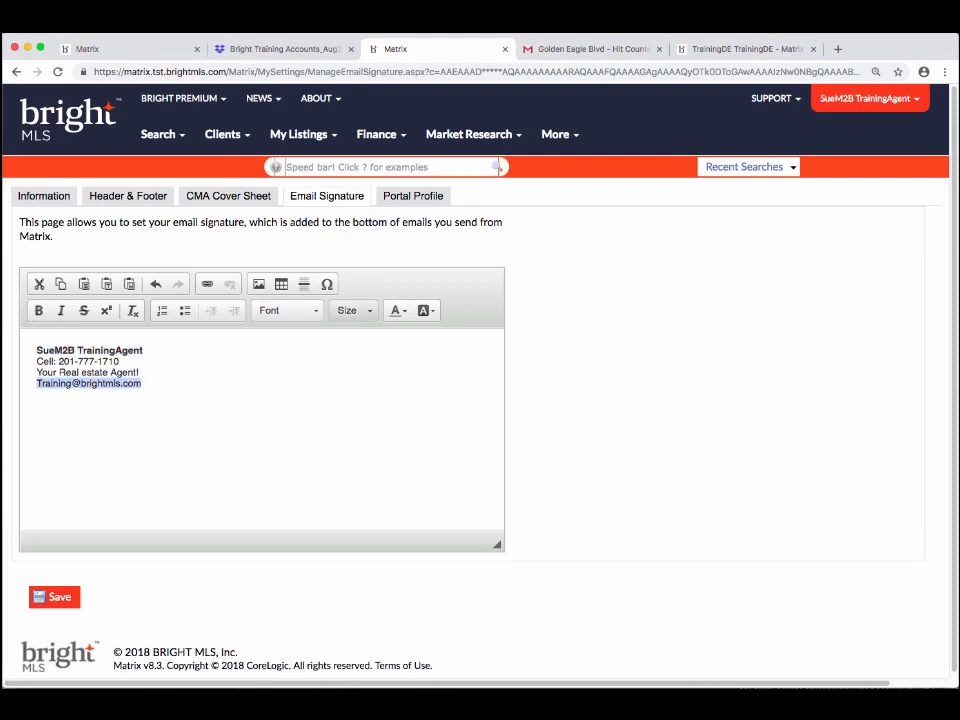
left_click(207, 284)
left_click(396, 360)
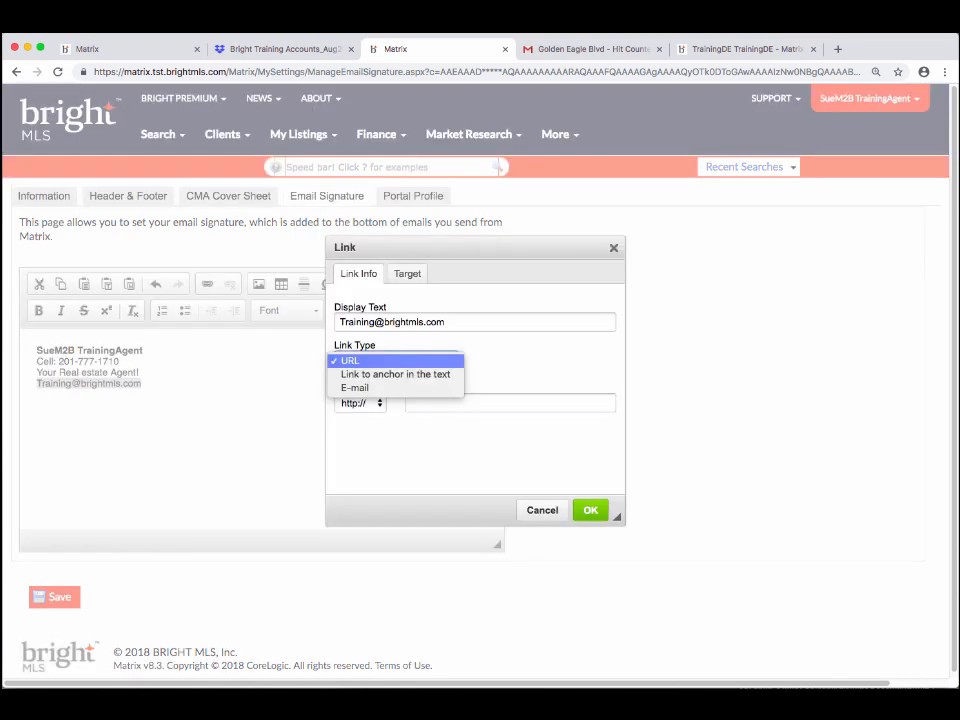
left_click(358, 388)
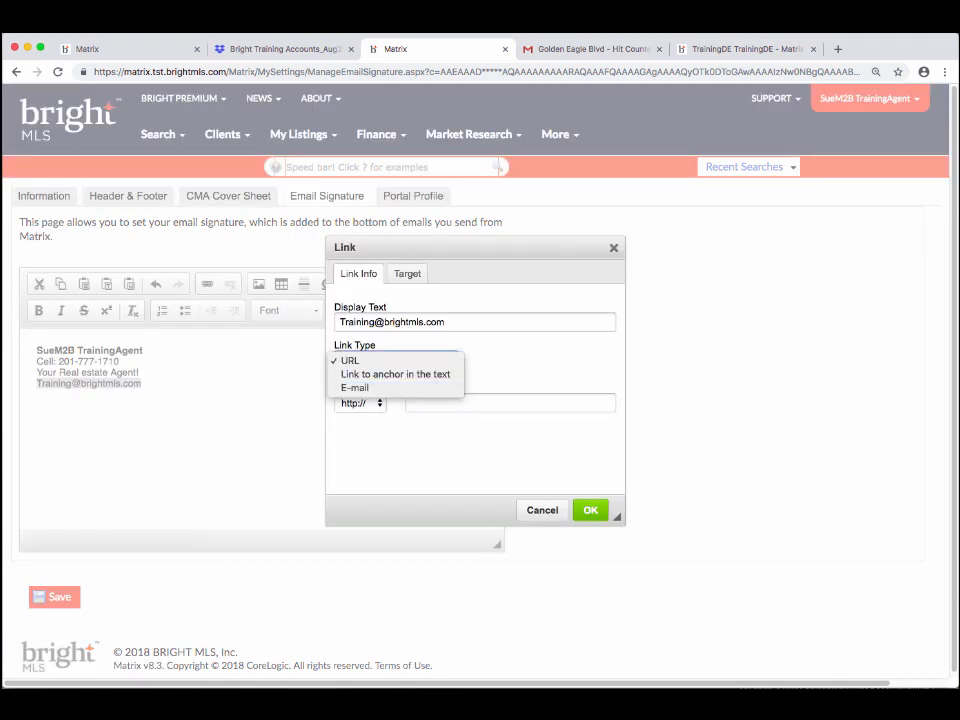
right_click(373, 394)
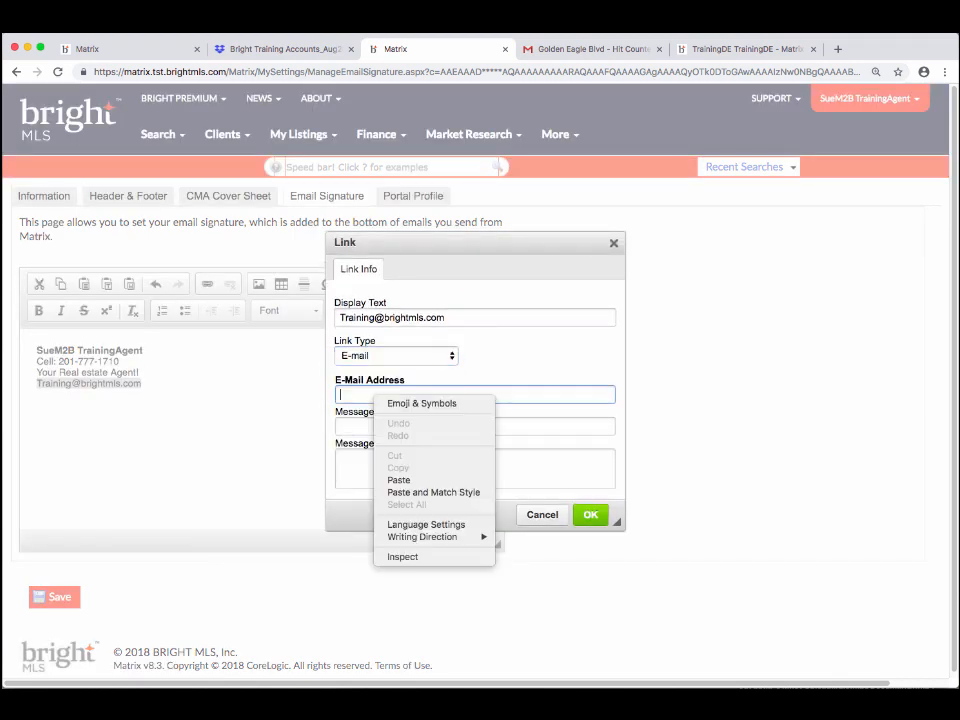
left_click(399, 480)
left_click(590, 515)
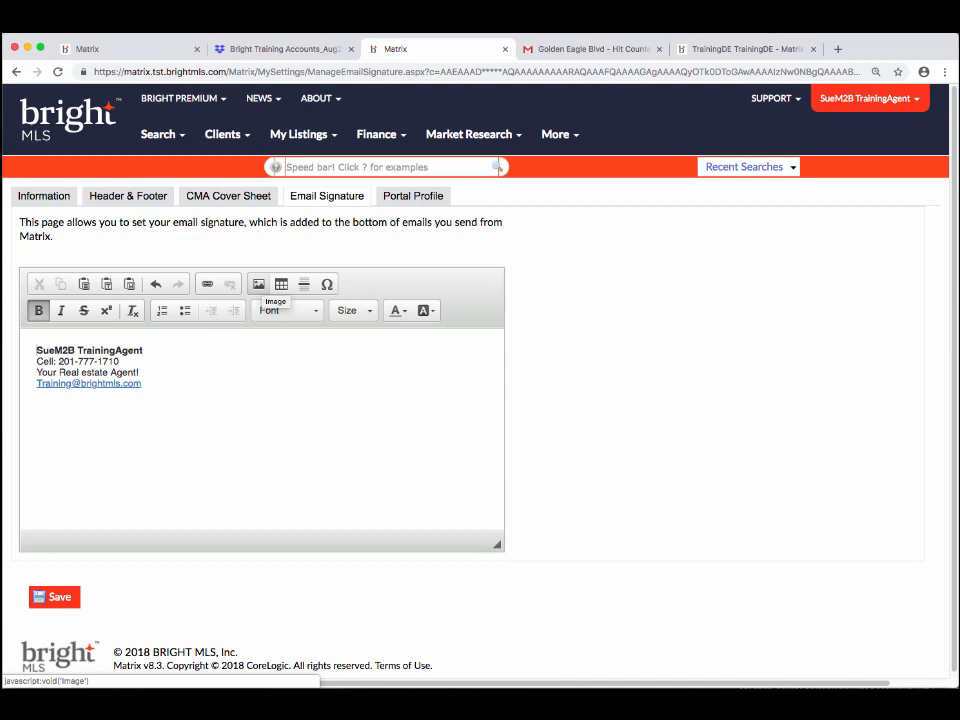
- Insert the agent's headshot into the email signature at 100 by 100 with left alignment, and save the signature
left_click(258, 284)
left_click(588, 259)
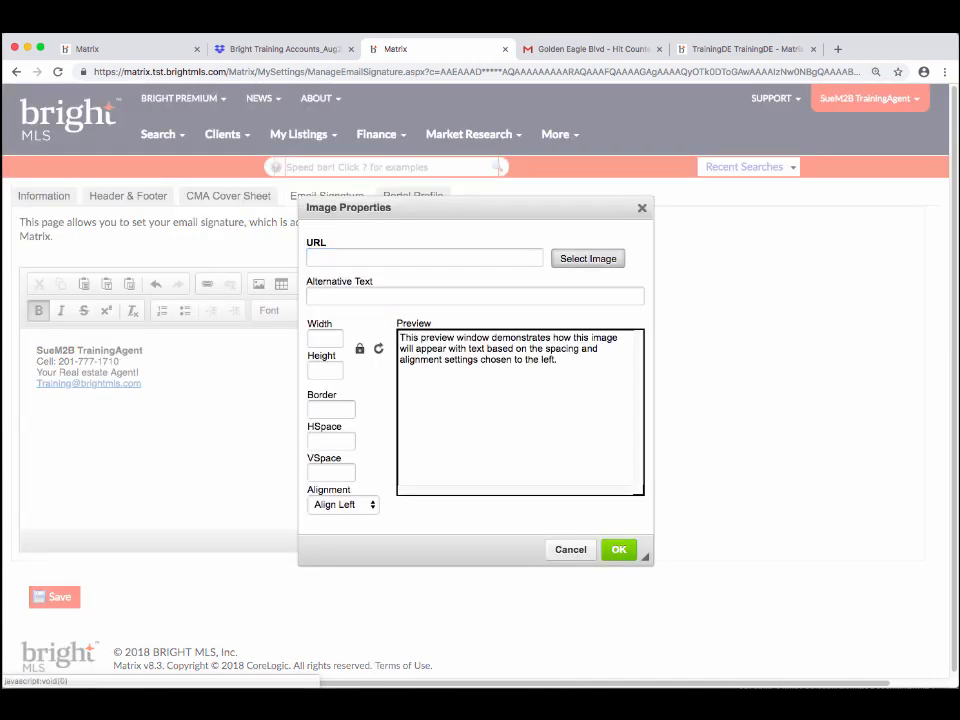
left_click(335, 271)
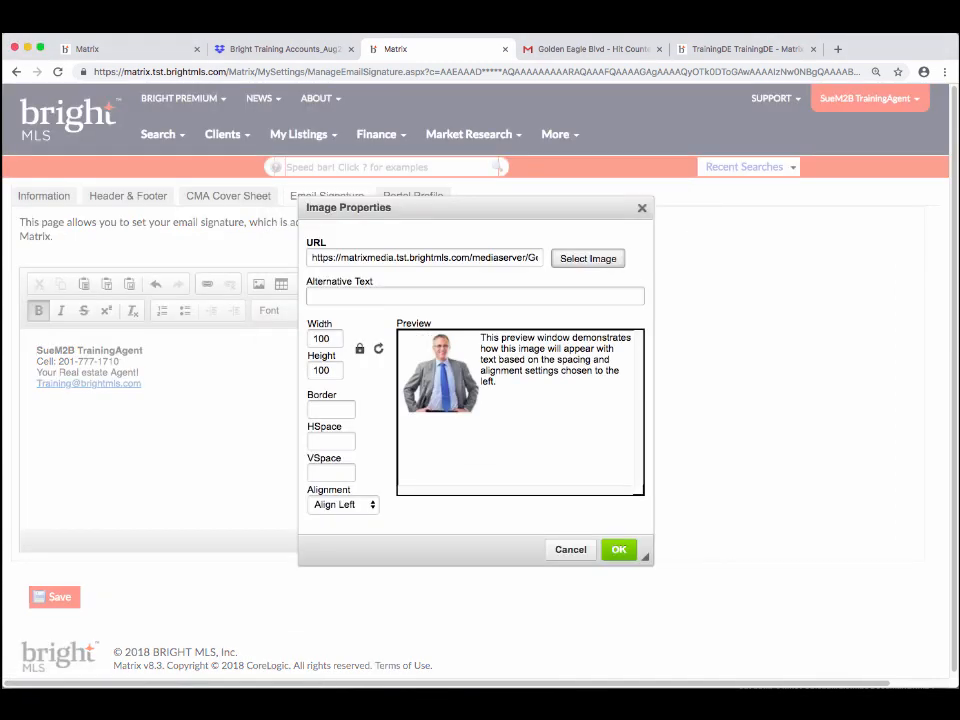
left_click(617, 549)
left_click(55, 597)
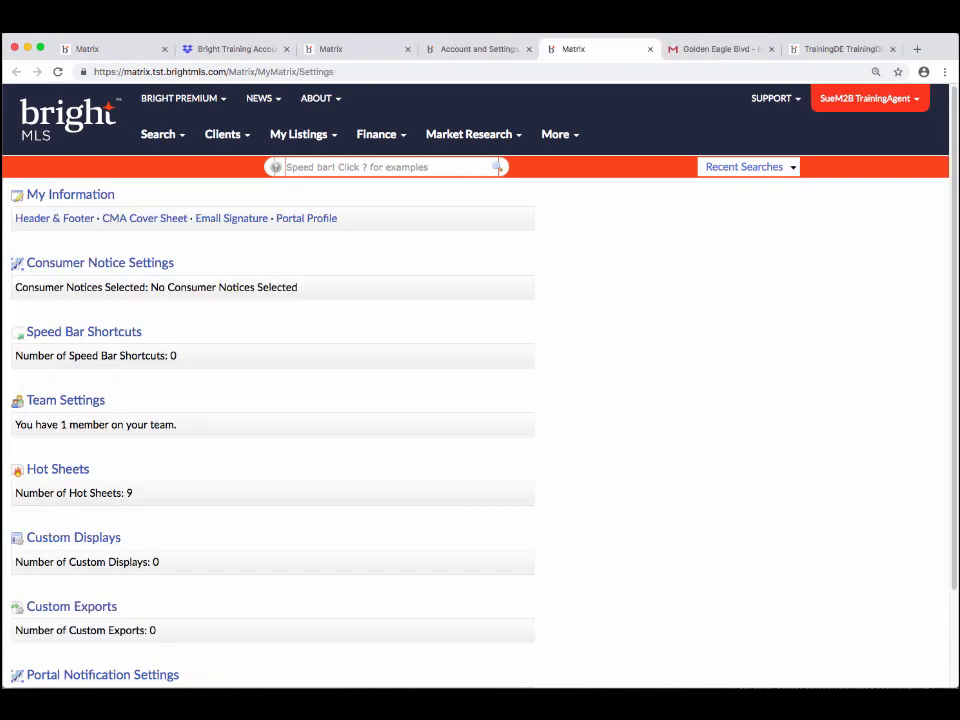
- In the Portal Notification Settings, enable daily summary email for Saves a Favorite and ASAP text notification for Adds Notes
scroll(498, 167, "down", 3)
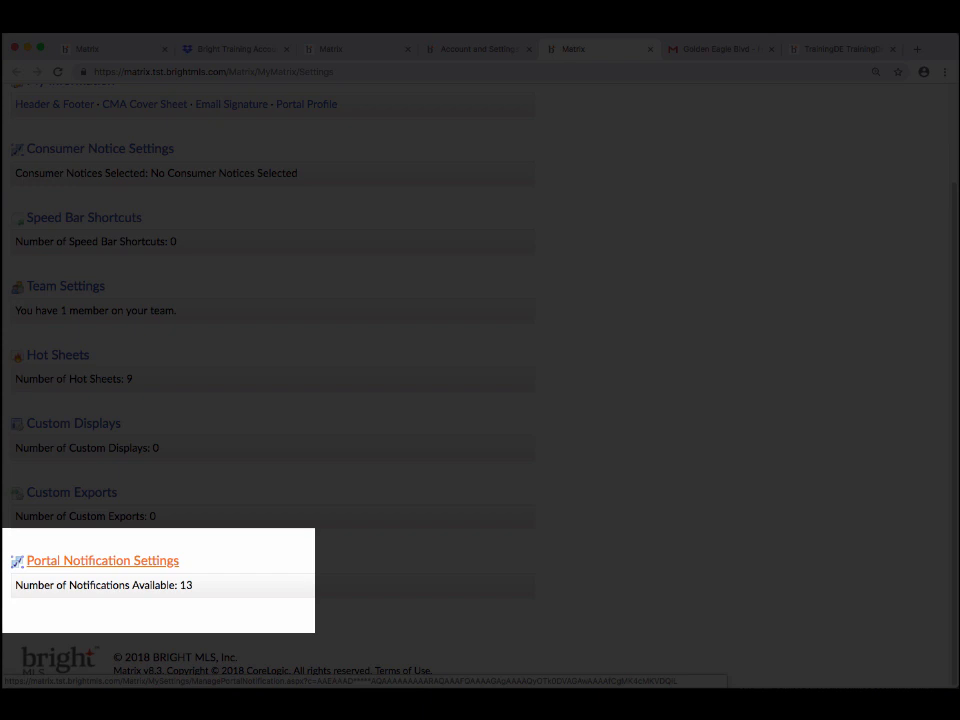
left_click(102, 561)
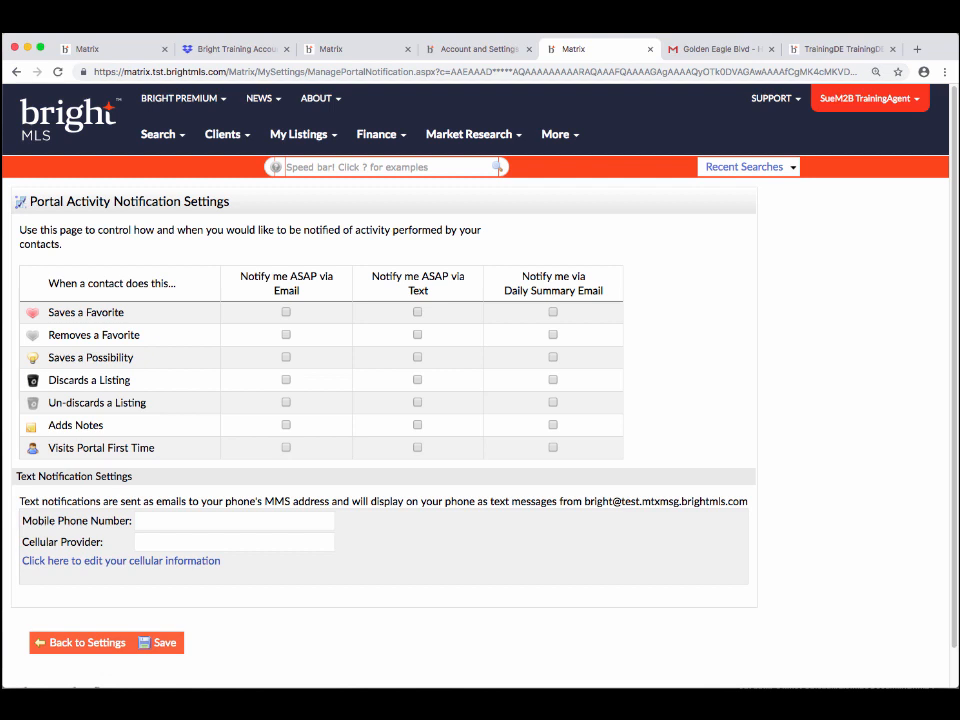
left_click(553, 312)
left_click(417, 425)
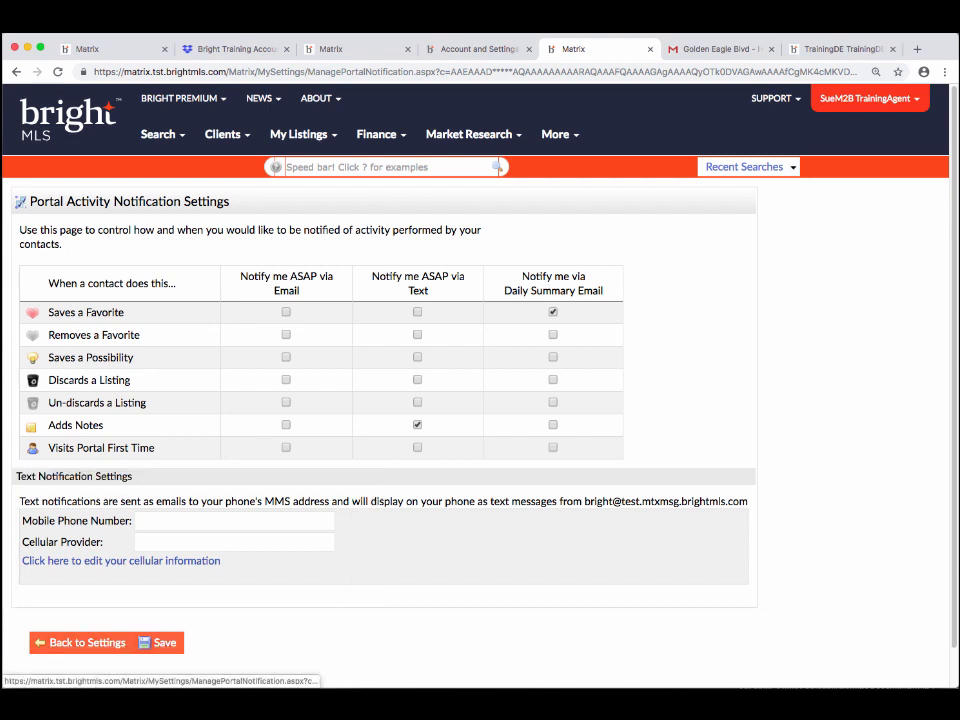
- Open Account & Settings and look over the account management options on the My Subscription page
left_click(866, 98)
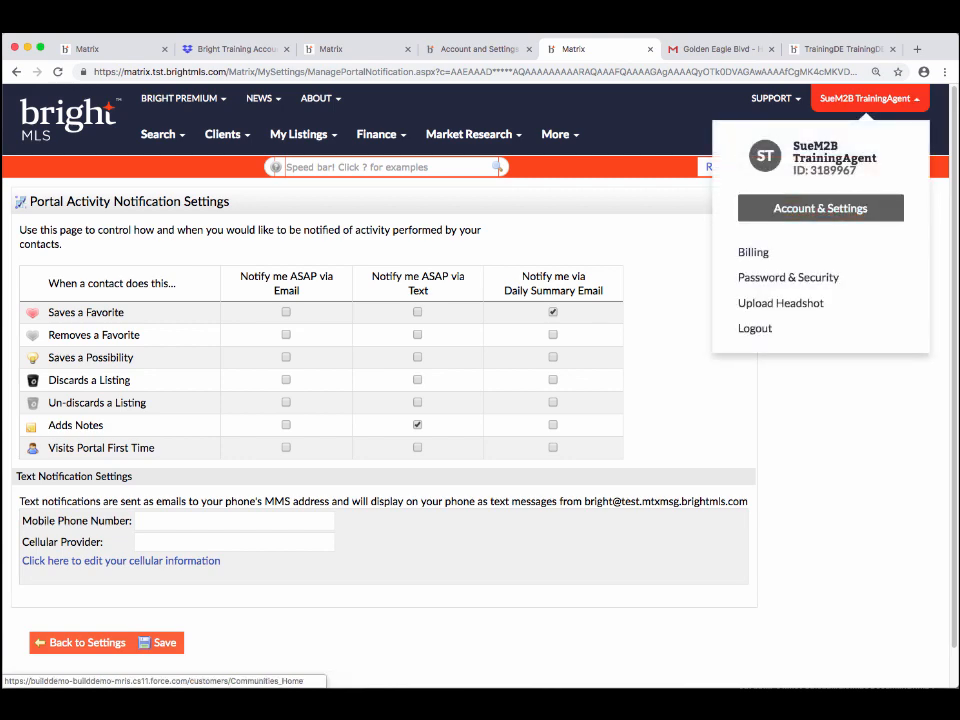
left_click(820, 208)
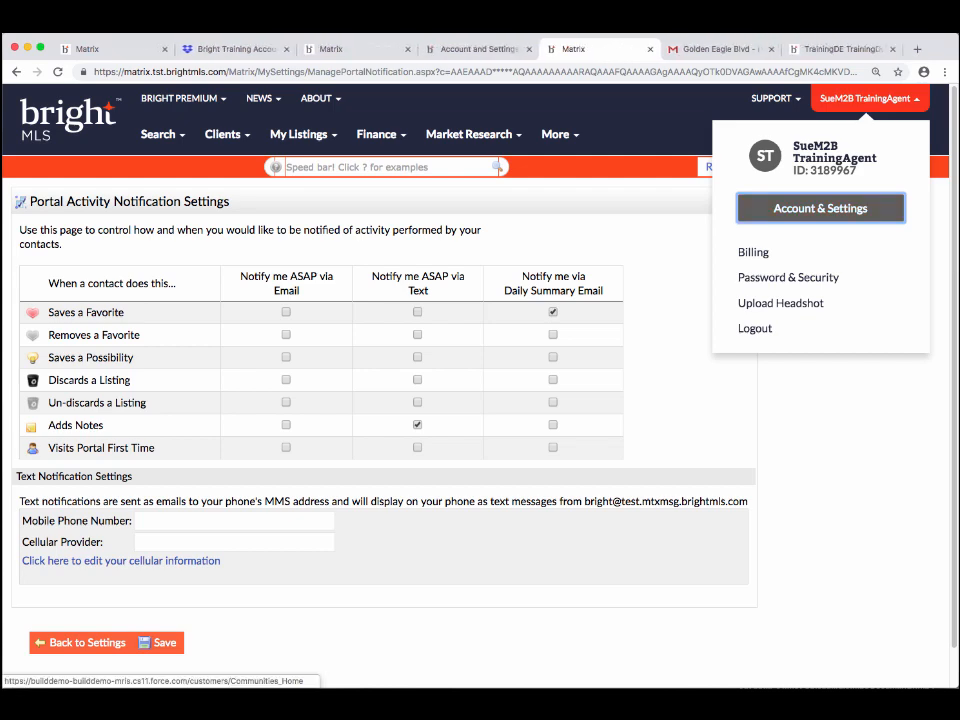
scroll(480, 400, "down", 5)
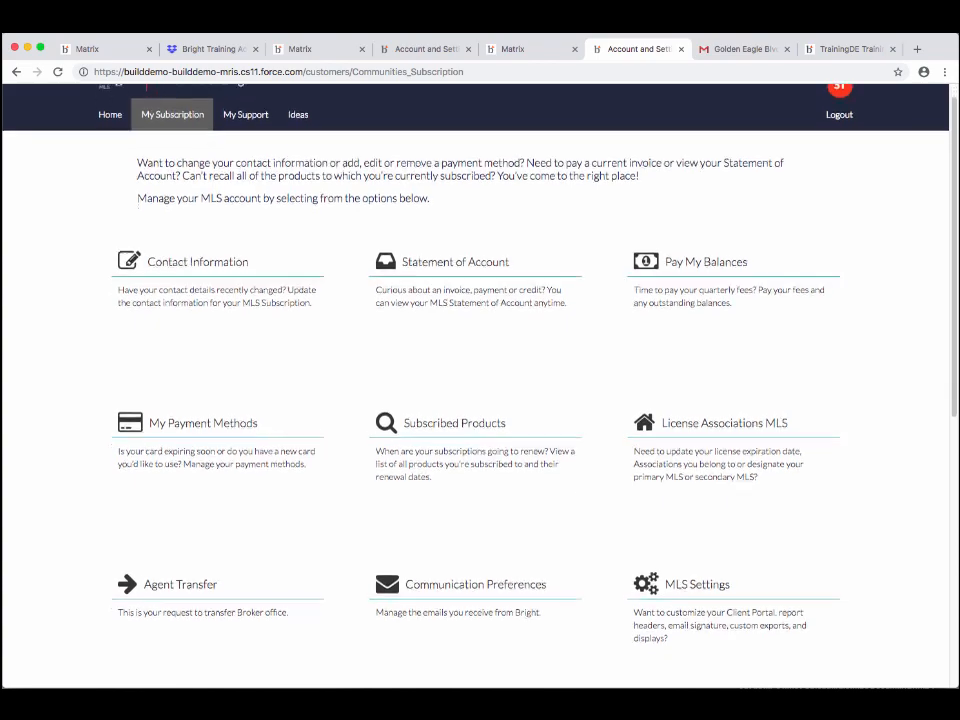
scroll(480, 400, "up", 5)
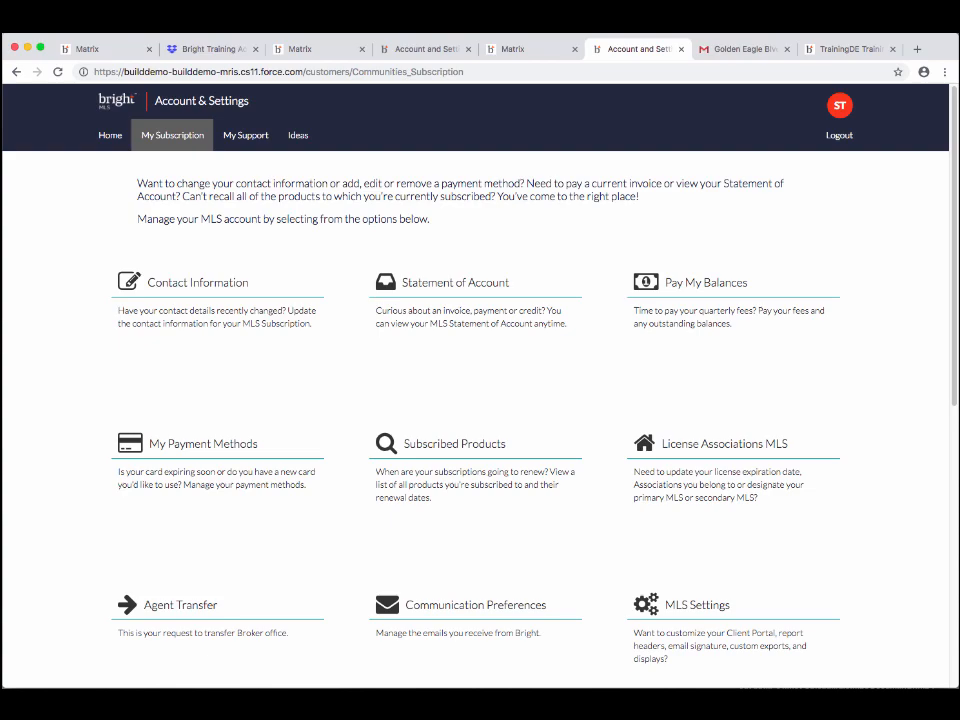
scroll(480, 400, "down", 3)
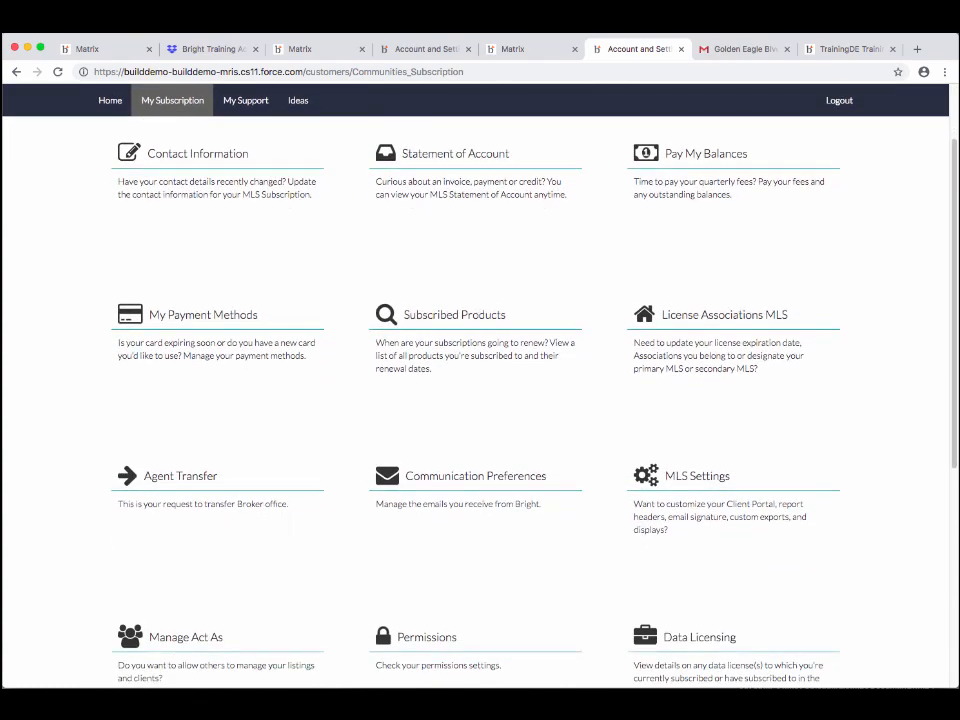